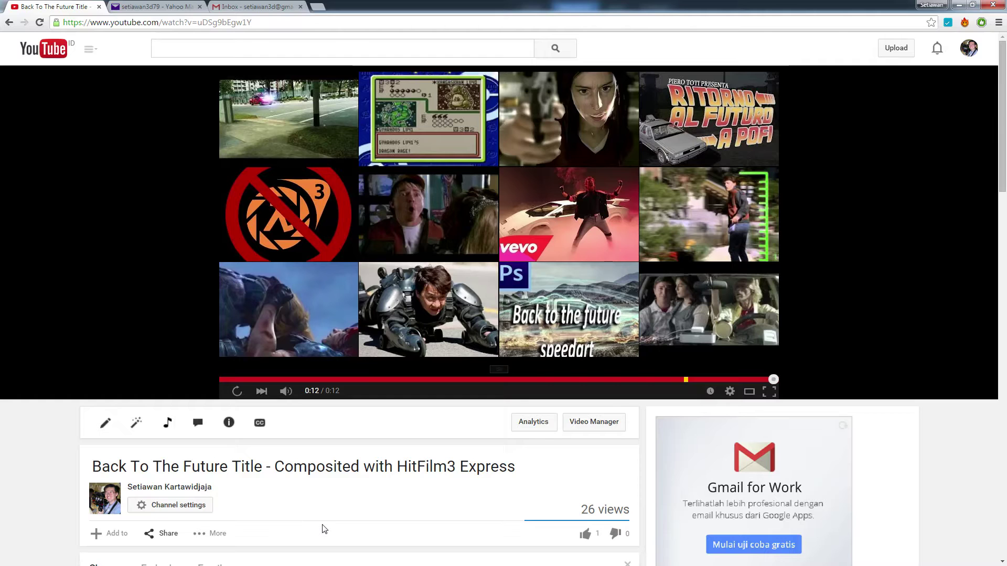
# Replay the composited title video and review the 1985 opening title sequence around the logo's appearance at 0:31
pyautogui.click(237, 391)
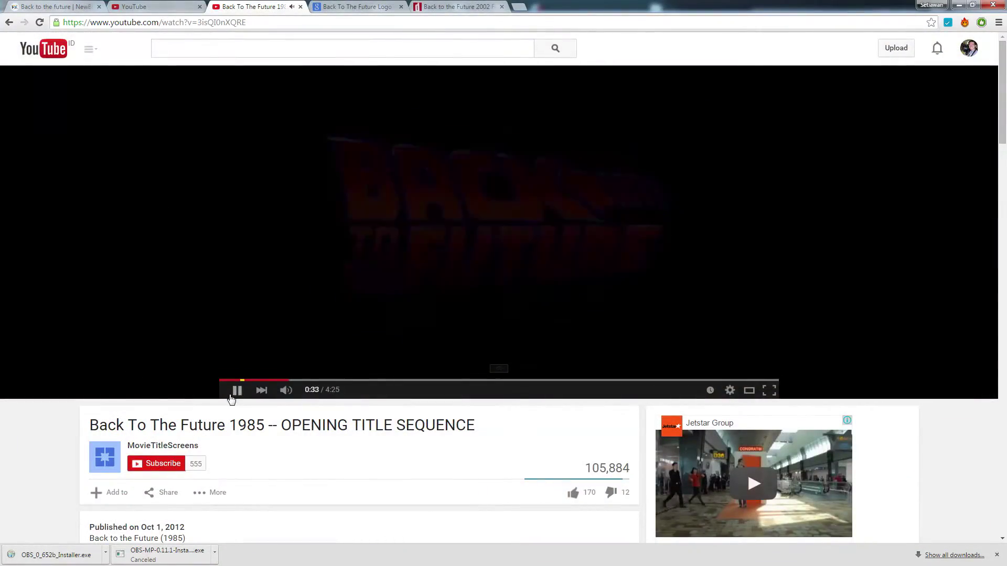
pyautogui.click(233, 394)
pyautogui.click(289, 379)
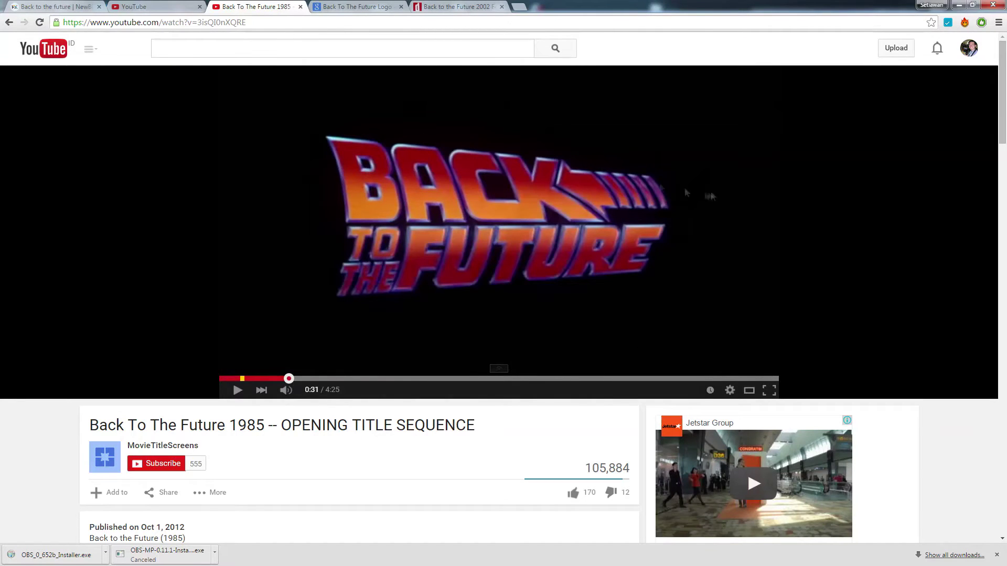
pyautogui.click(282, 378)
pyautogui.click(236, 388)
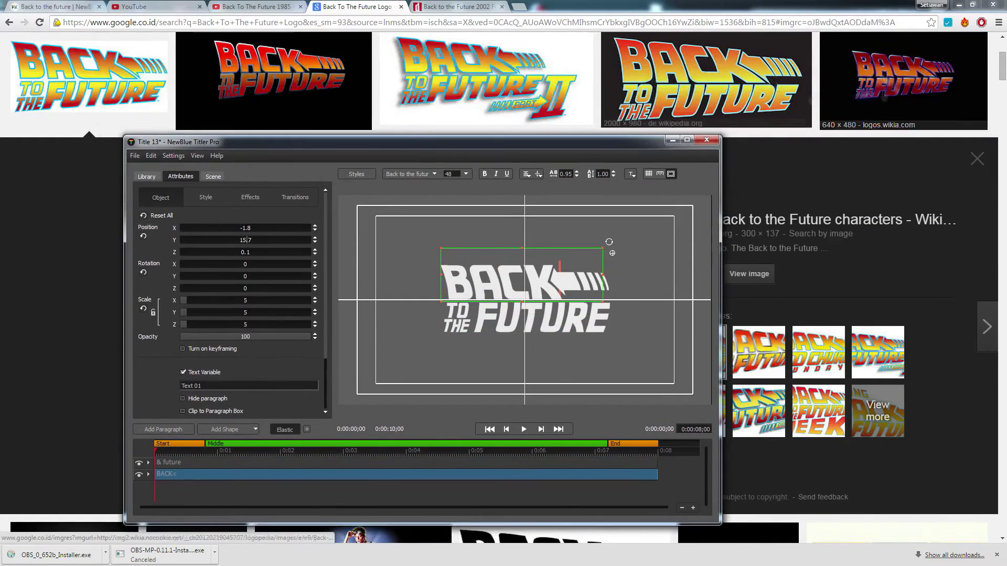
# In NewBlue Titler Pro, apply the Distort animation effect to the BACK< and & future paragraphs
pyautogui.click(147, 176)
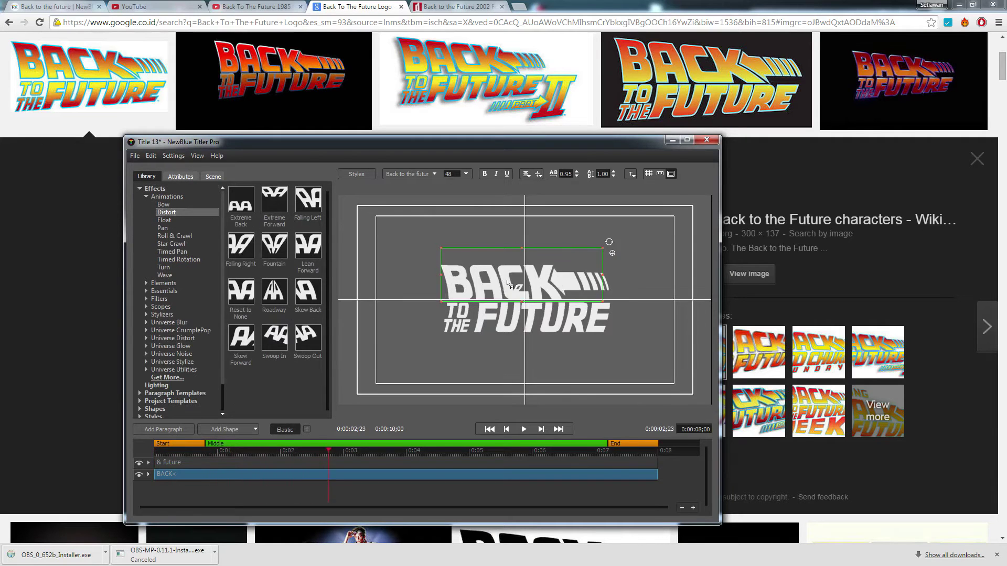
pyautogui.doubleClick(165, 212)
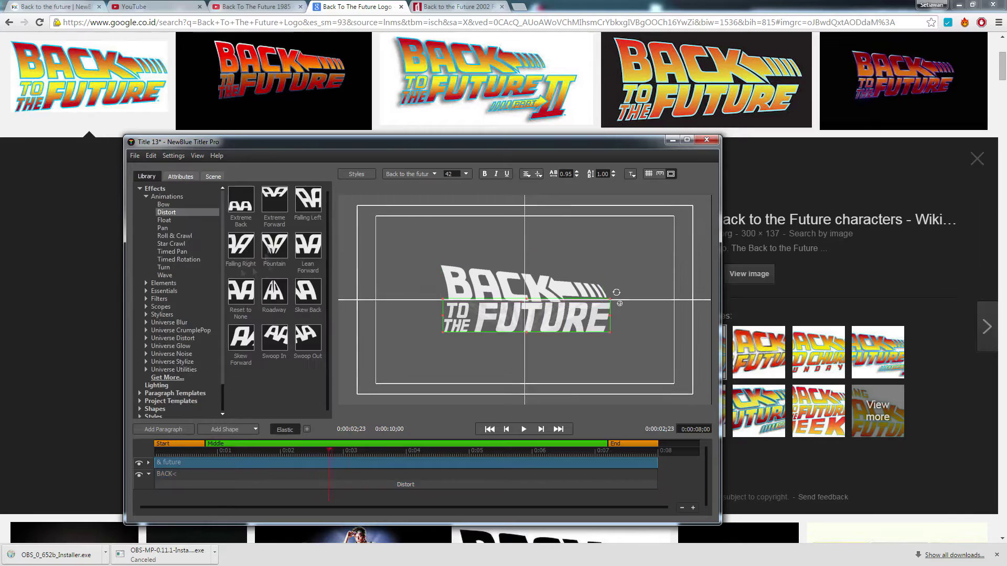
pyautogui.doubleClick(165, 213)
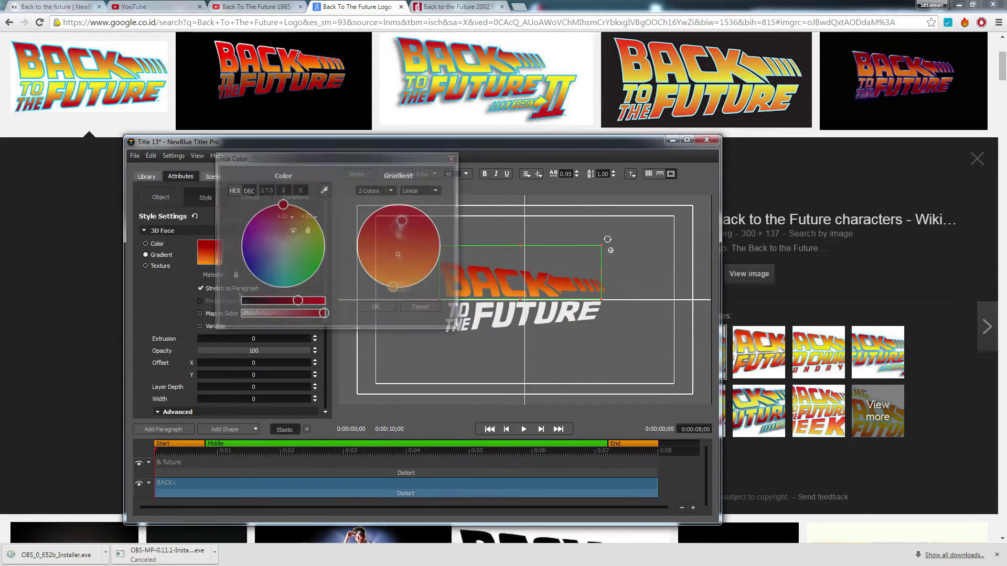
# Apply a two-colour linear red-to-orange gradient to the faces of the BACK< and & future text
pyautogui.scroll(-5, 202, 330)
pyautogui.click(398, 281)
pyautogui.rightClick(480, 269)
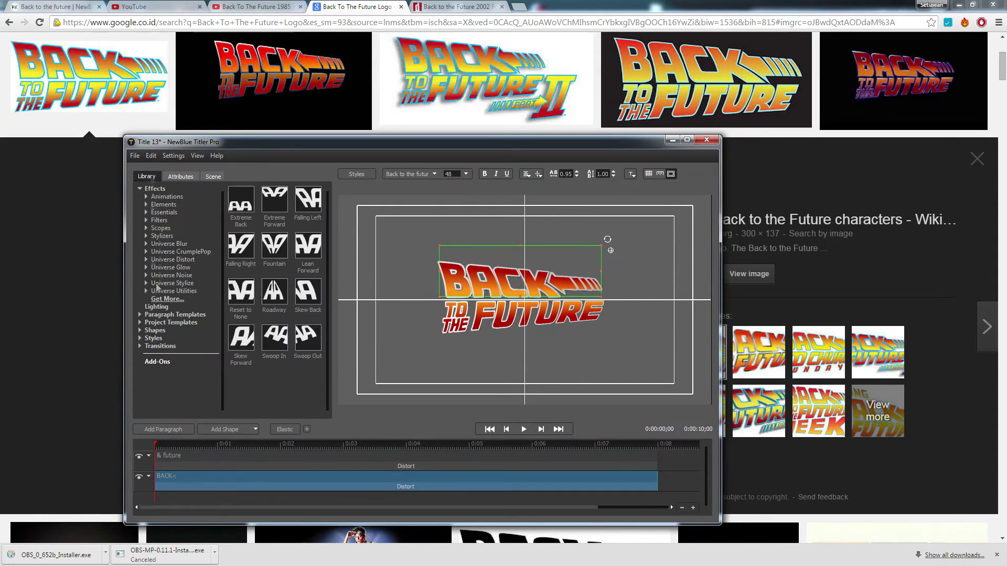
# Apply the Fly In transition to the start of the BACK< paragraph
pyautogui.click(147, 355)
pyautogui.click(168, 316)
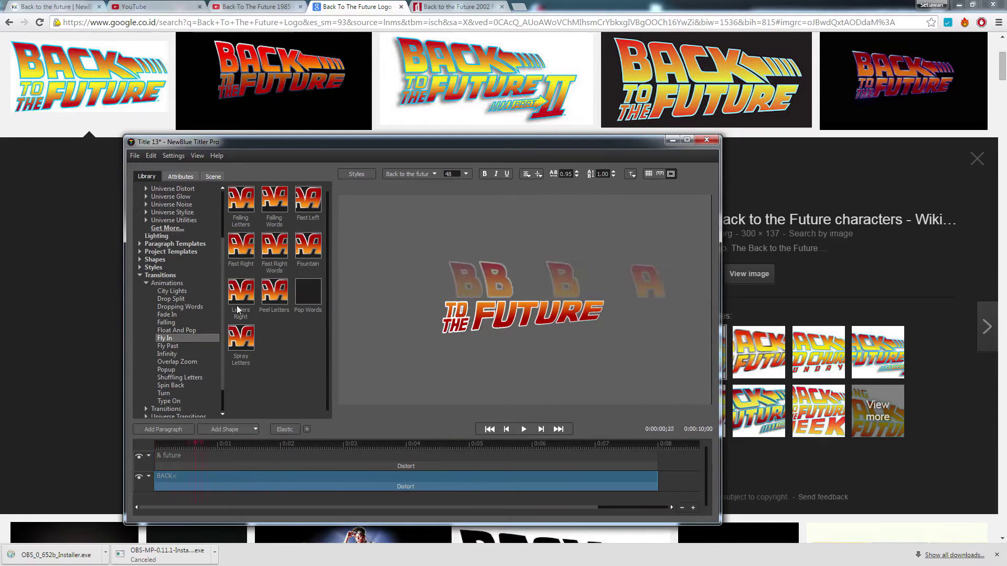
pyautogui.doubleClick(240, 310)
pyautogui.click(230, 277)
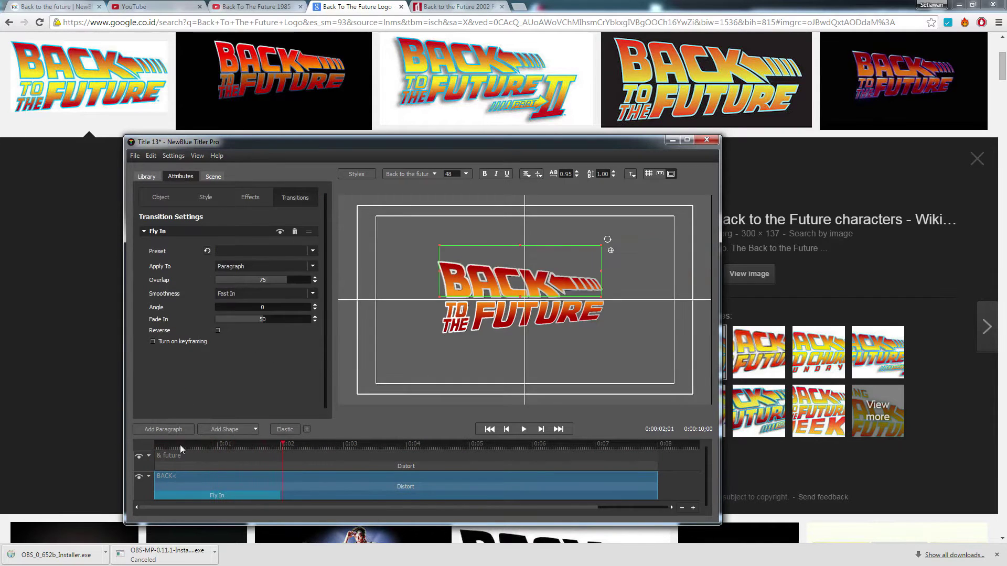
# Add a Linear Fade In transition to the & future paragraph and move its start to 0:04 on the timeline
pyautogui.scroll(-2, 236, 275)
pyautogui.click(178, 288)
pyautogui.doubleClick(225, 203)
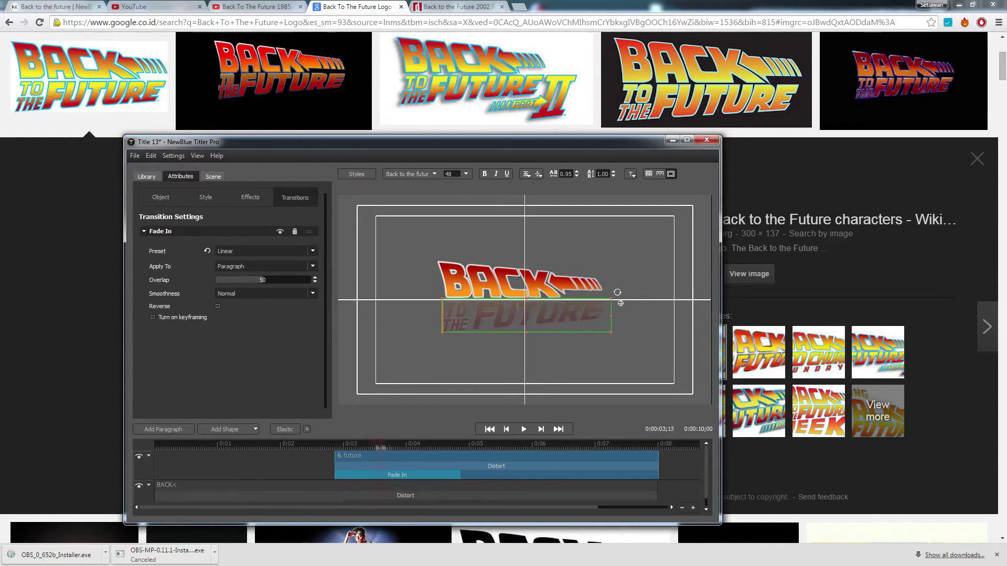
pyautogui.moveTo(336, 462); pyautogui.dragTo(408, 461)
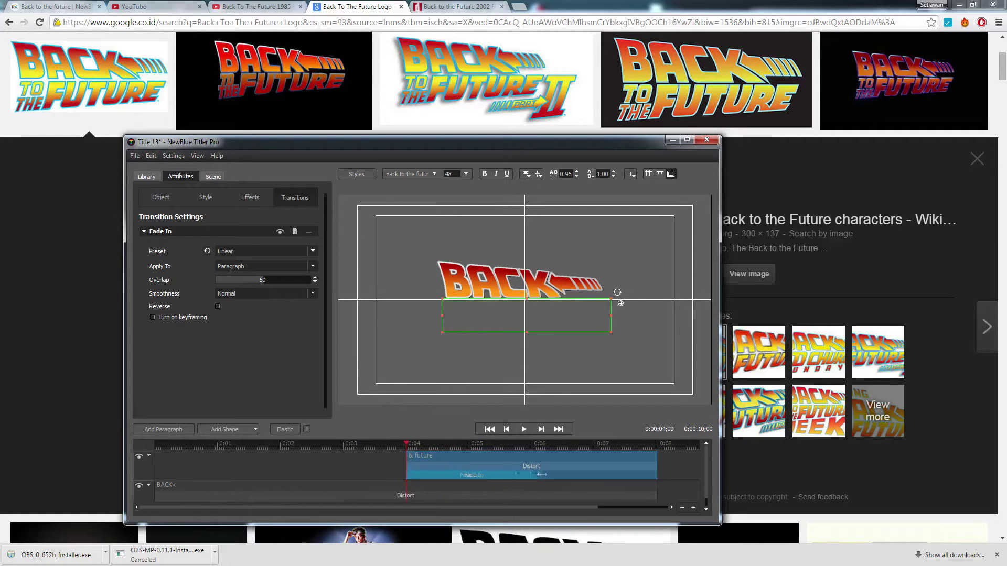
# Browse the library's transitions and preview the title animation
pyautogui.click(146, 176)
pyautogui.scroll(-5, 183, 325)
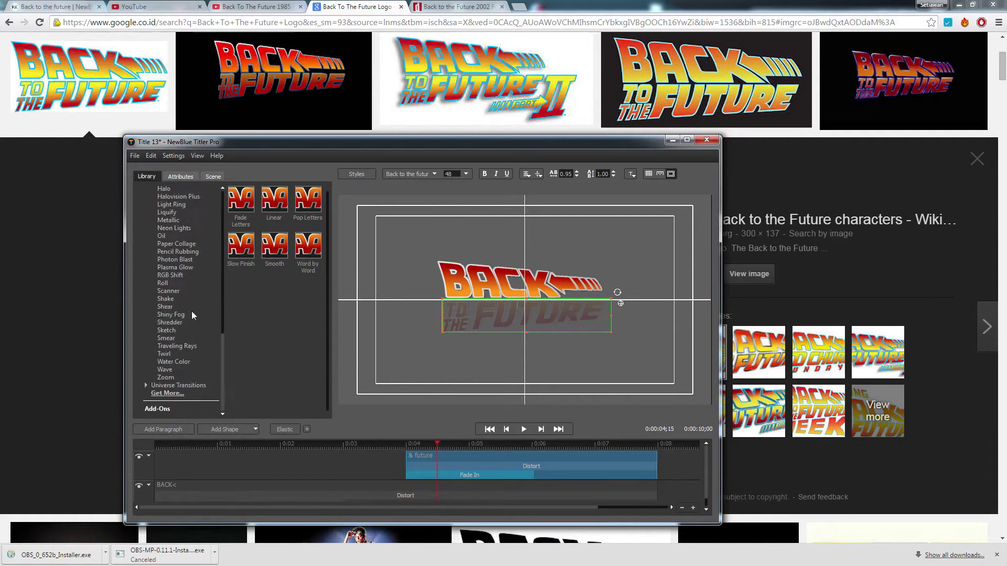
pyautogui.scroll(5, 218, 333)
pyautogui.press('space')
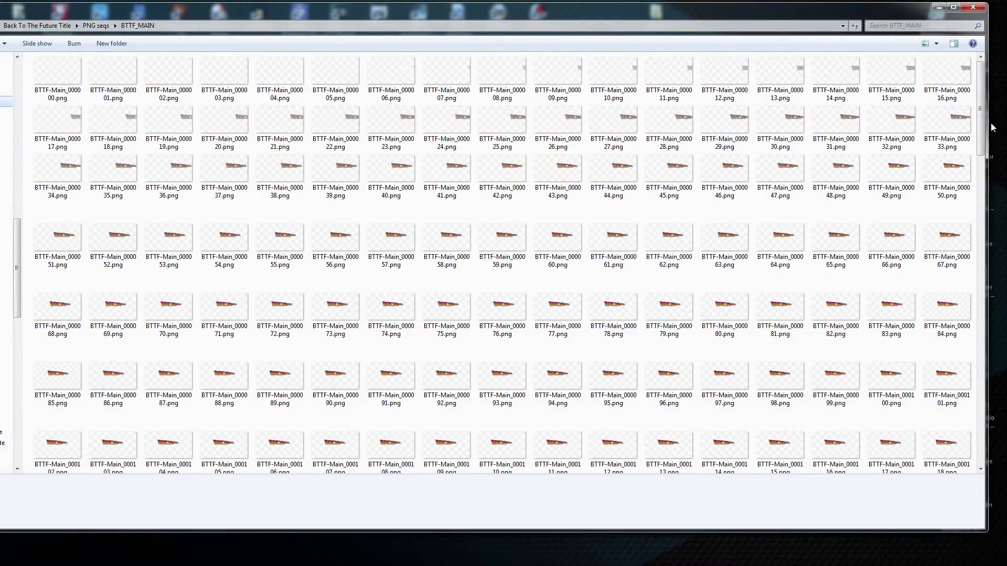
# Step through the rendered BTTF_MAIN frames from BTTF-Main_000062.png in the photo viewer and look over the BTTF_Outline PNG sequence
pyautogui.moveTo(983, 124)
pyautogui.mouseDown()
pyautogui.moveTo(984, 465)
pyautogui.moveTo(991, 111)
pyautogui.mouseUp()
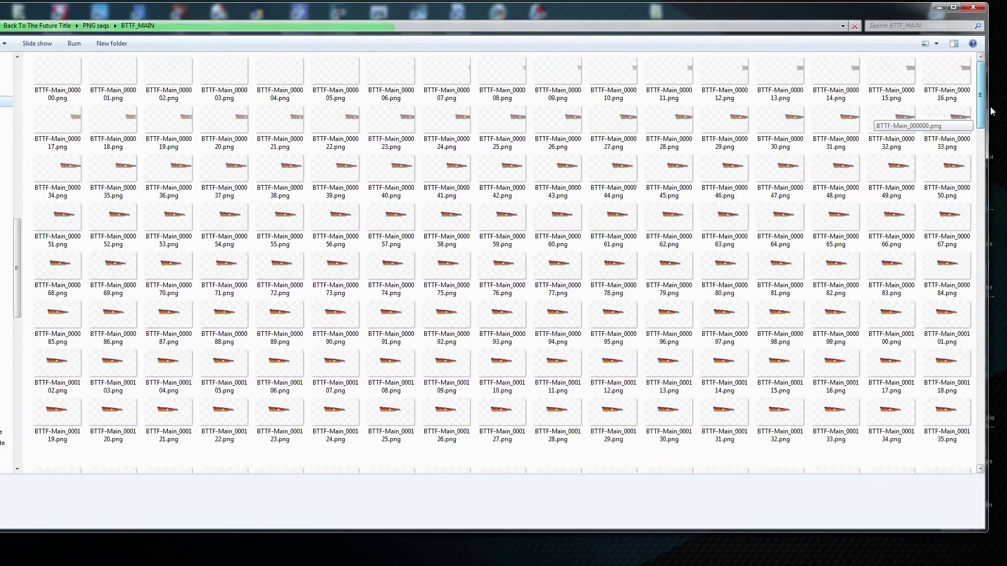
pyautogui.doubleClick(669, 217)
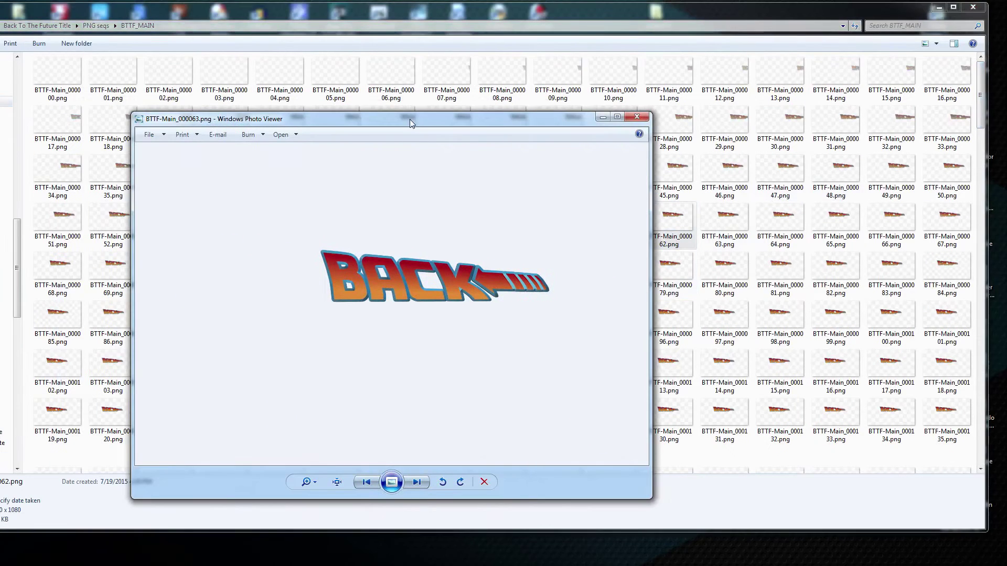
pyautogui.press('Right')
pyautogui.press('Right')
pyautogui.press('Right')
pyautogui.press('Right')
pyautogui.press('Right')
pyautogui.press('Right')
pyautogui.press('Right')
pyautogui.press('Right')
pyautogui.press('Right')
pyautogui.press('Right')
pyautogui.press('Right')
pyautogui.press('Right')
pyautogui.press('Right')
pyautogui.press('Right')
pyautogui.press('Right')
pyautogui.press('Right')
pyautogui.press('Right')
pyautogui.press('Right')
pyautogui.press('Right')
pyautogui.press('Right')
pyautogui.press('Right')
pyautogui.press('Right')
pyautogui.press('Right')
pyautogui.press('Right')
pyautogui.press('Right')
pyautogui.press('Right')
pyautogui.press('Right')
pyautogui.press('Right')
pyautogui.press('Right')
pyautogui.press('Right')
pyautogui.press('Right')
pyautogui.press('Right')
pyautogui.press('Right')
pyautogui.press('Right')
pyautogui.press('Right')
pyautogui.click(633, 118)
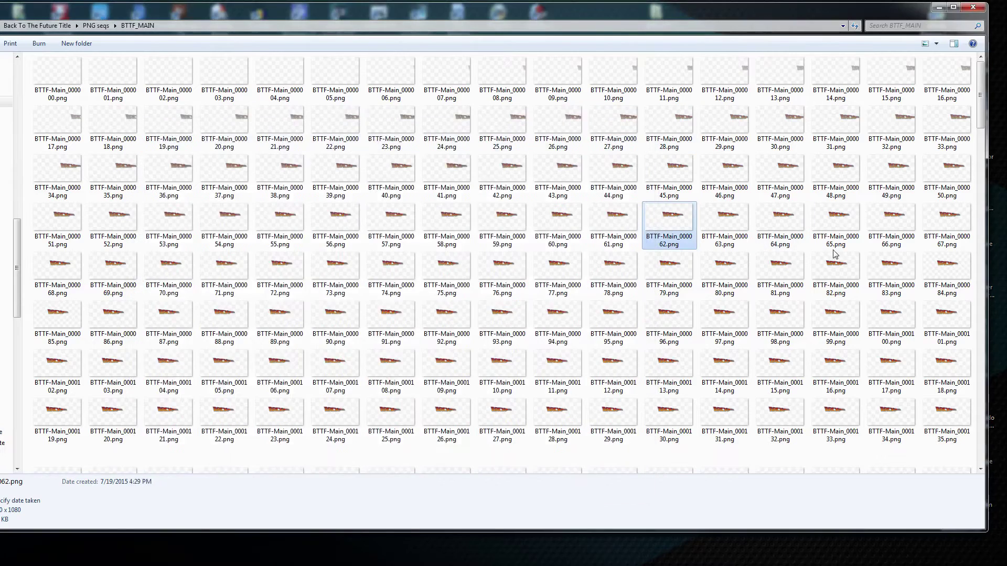
pyautogui.moveTo(982, 193); pyautogui.dragTo(982, 441)
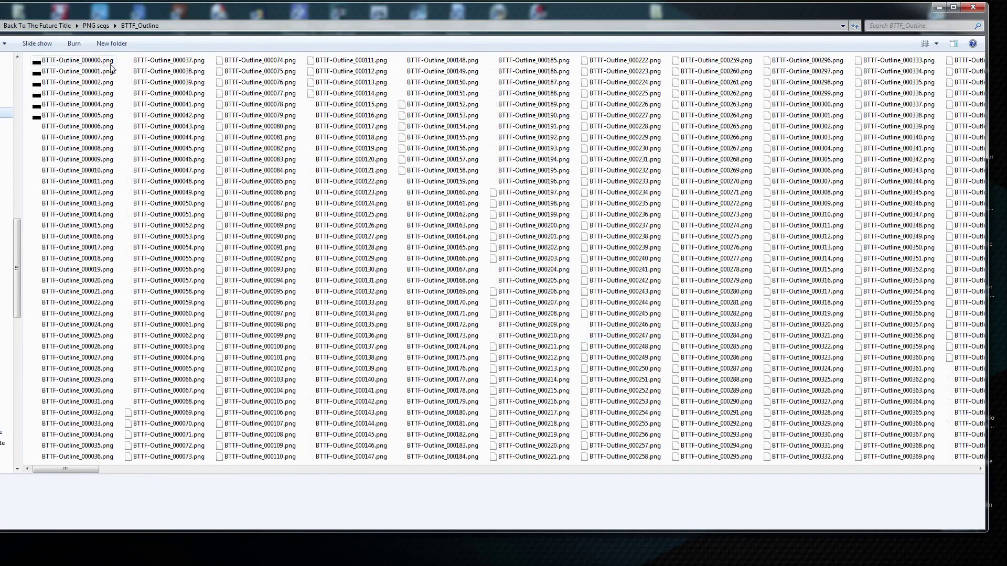
pyautogui.moveTo(94, 469); pyautogui.dragTo(202, 488)
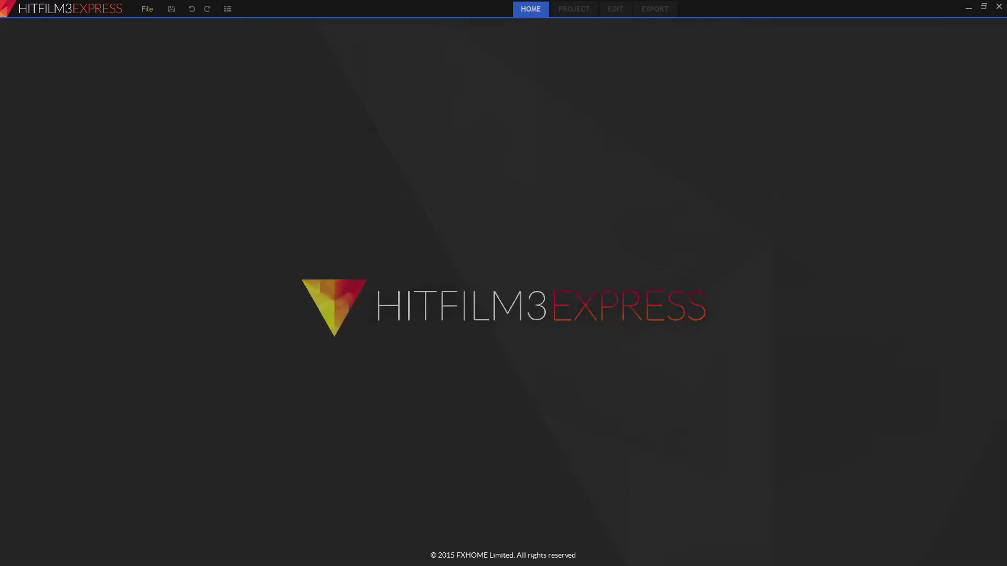
# In HitFilm 3 Express, create a new 1080p Full HD @ 50 fps project and start compositing
pyautogui.click(151, 10)
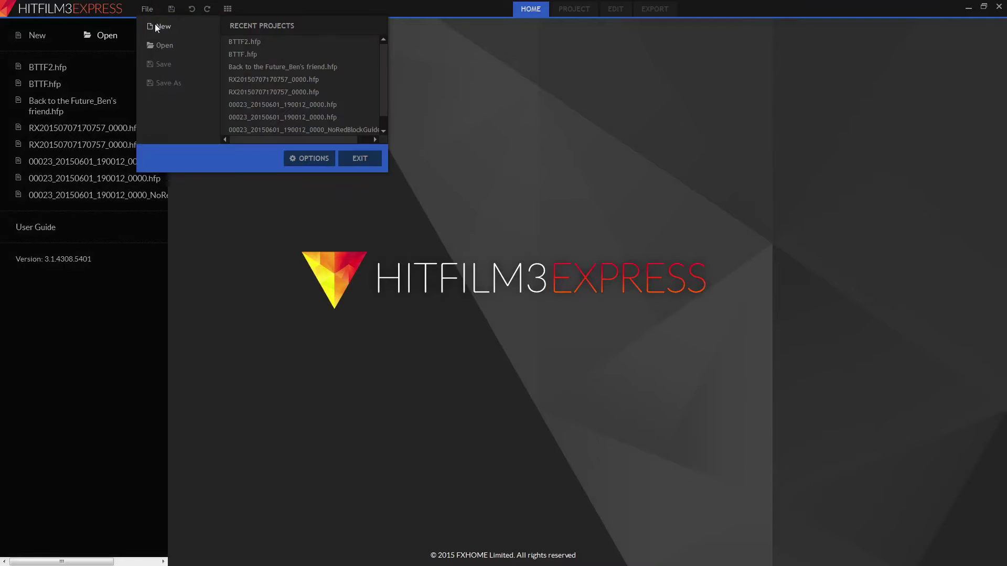
pyautogui.click(156, 23)
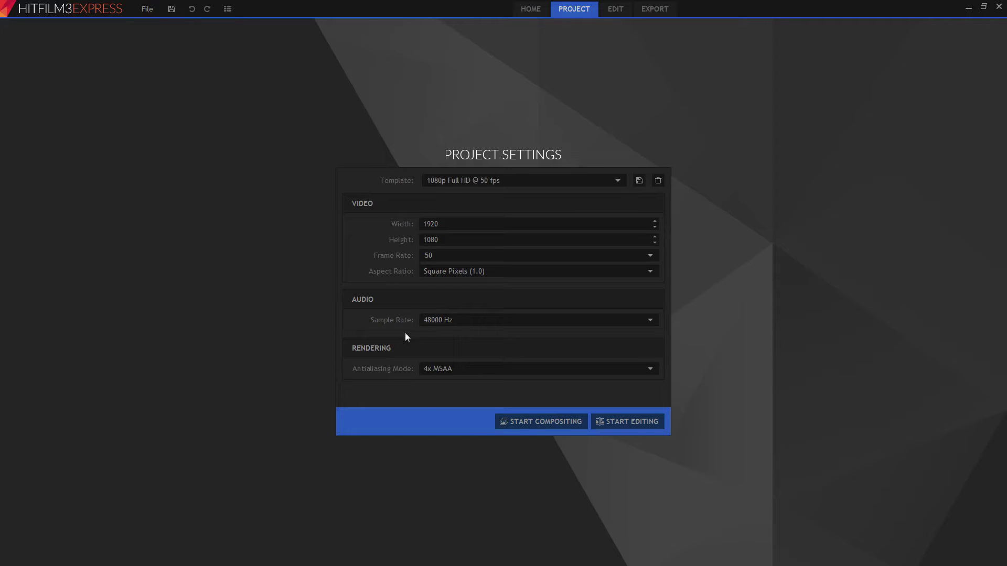
pyautogui.click(553, 423)
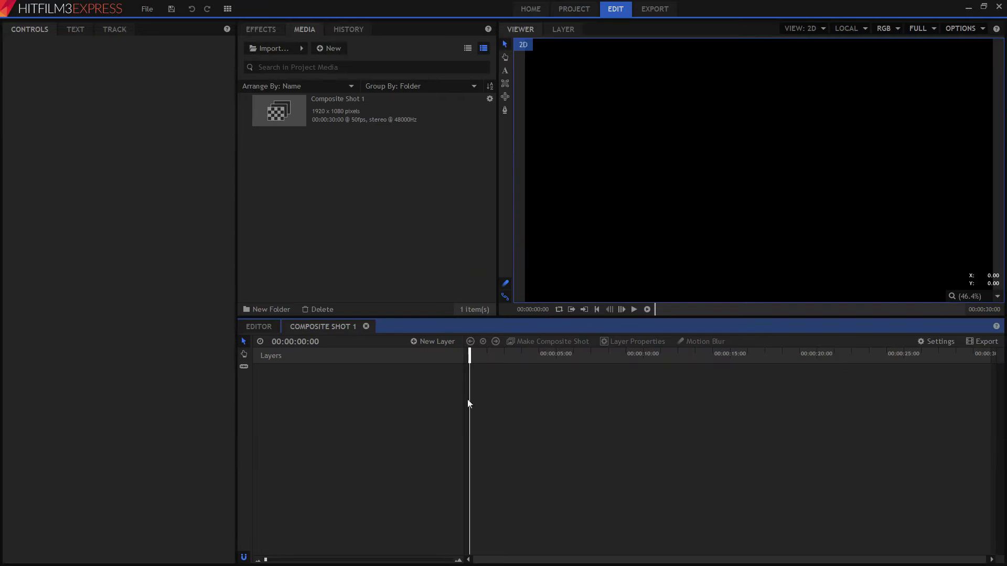
# Import the BTTF_MAIN folder from PNG seqs as an image sequence
pyautogui.rightClick(358, 216)
pyautogui.click(401, 250)
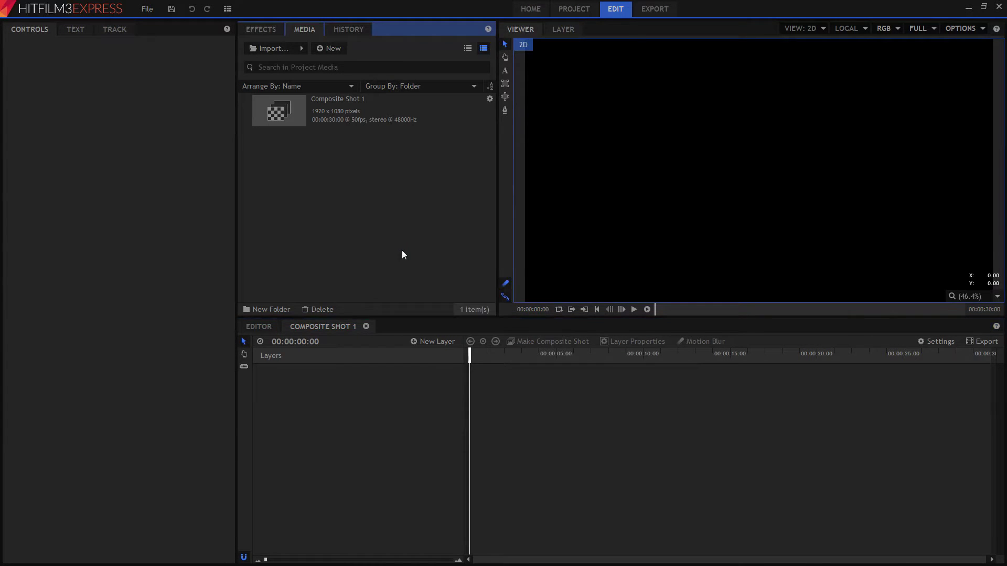
pyautogui.click(66, 376)
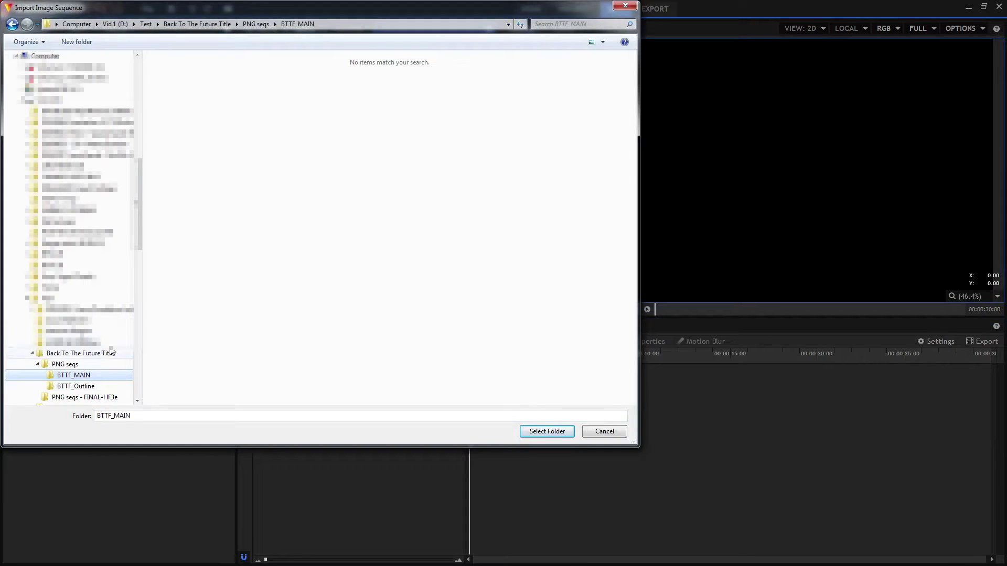
pyautogui.click(570, 432)
pyautogui.click(375, 187)
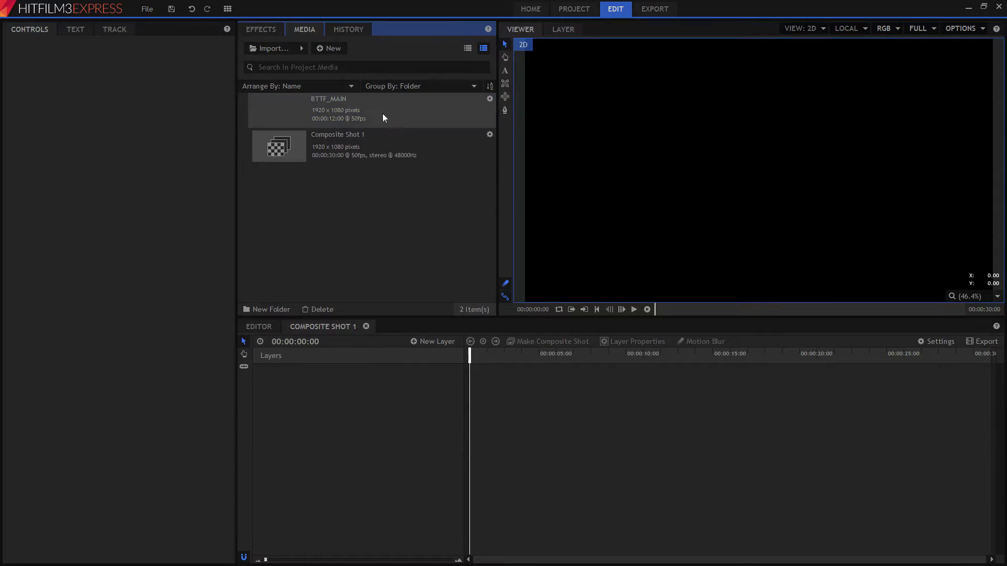
# Import the BTTF_Outline folder from PNG seqs as an image sequence
pyautogui.rightClick(303, 187)
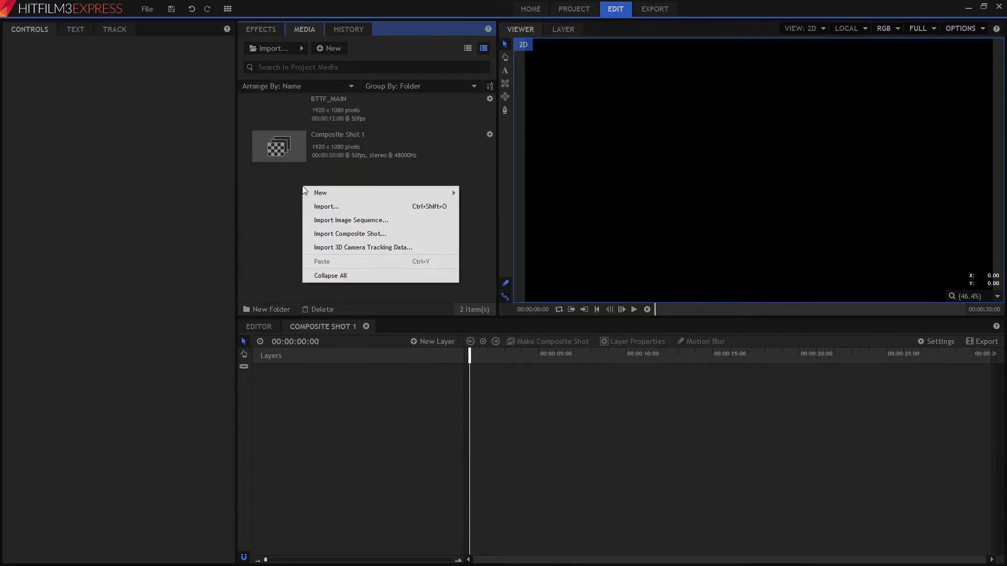
pyautogui.click(352, 222)
pyautogui.click(98, 398)
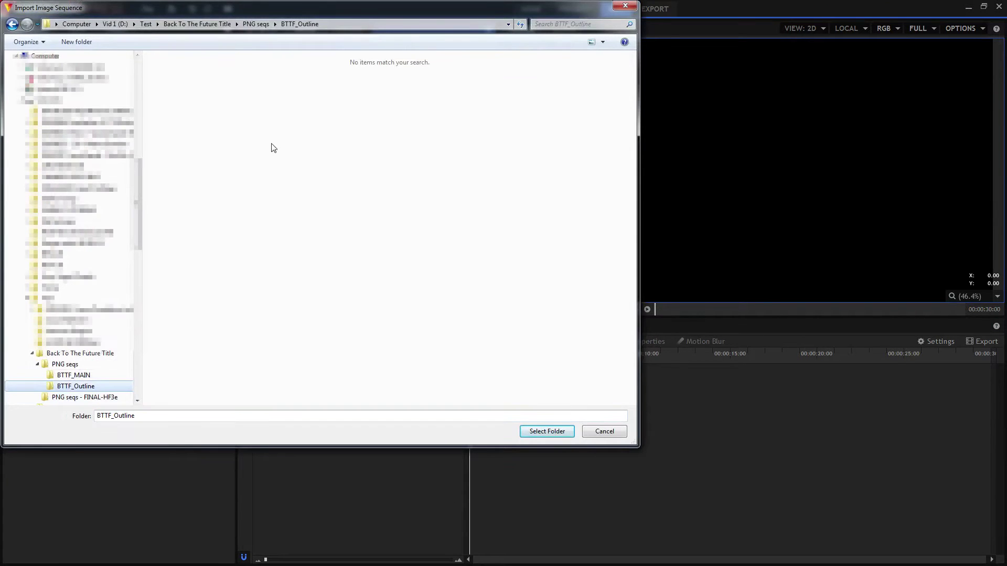
pyautogui.click(543, 431)
pyautogui.click(369, 254)
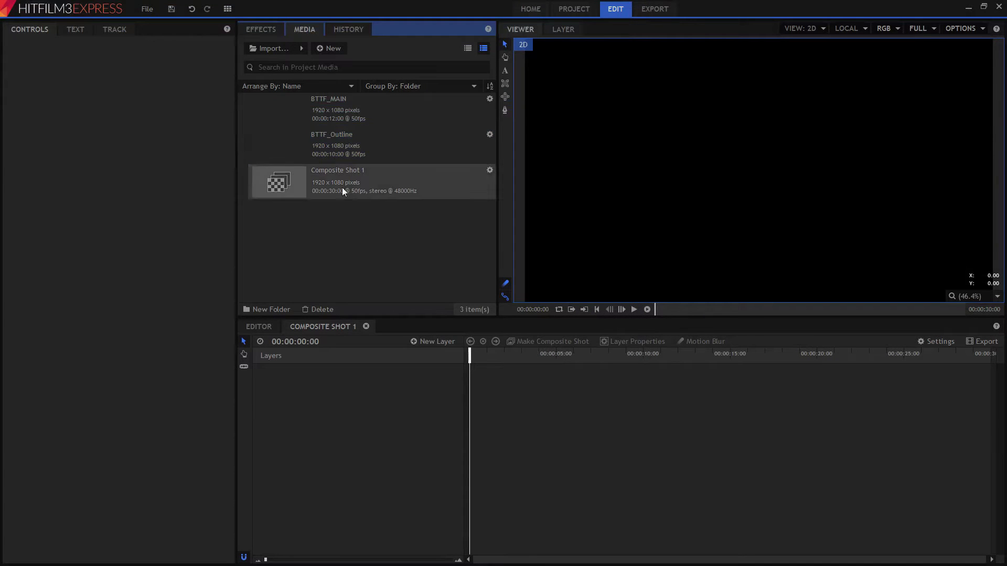
# Add BTTF_MAIN to the Composite Shot 1 timeline and place BTTF_Outline as a layer above it
pyautogui.moveTo(315, 101); pyautogui.dragTo(310, 408)
pyautogui.moveTo(297, 139); pyautogui.dragTo(368, 370)
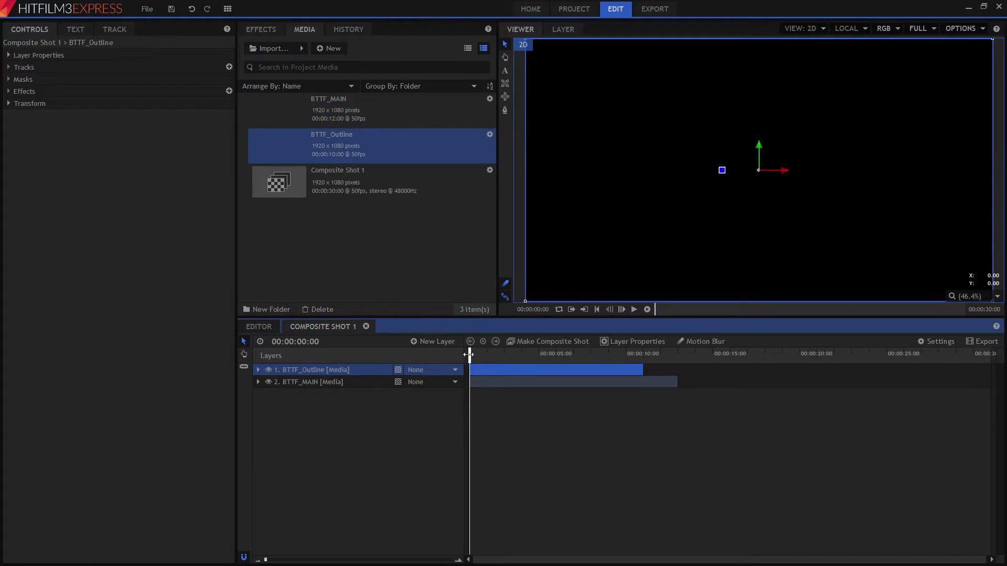
# Set the duration of Composite Shot 1 to 00:00:12:00 in its properties
pyautogui.rightClick(300, 176)
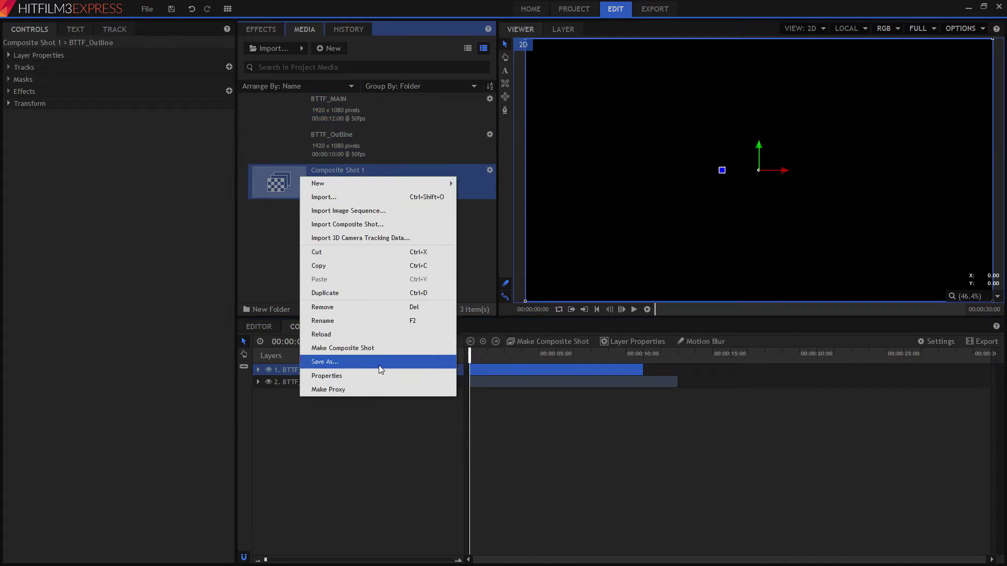
pyautogui.click(340, 376)
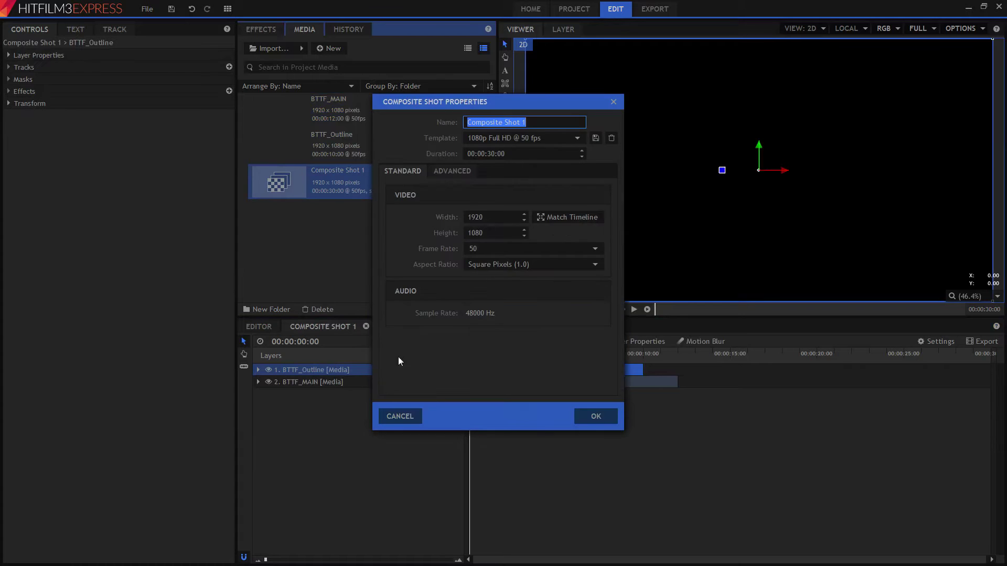
pyautogui.click(491, 153)
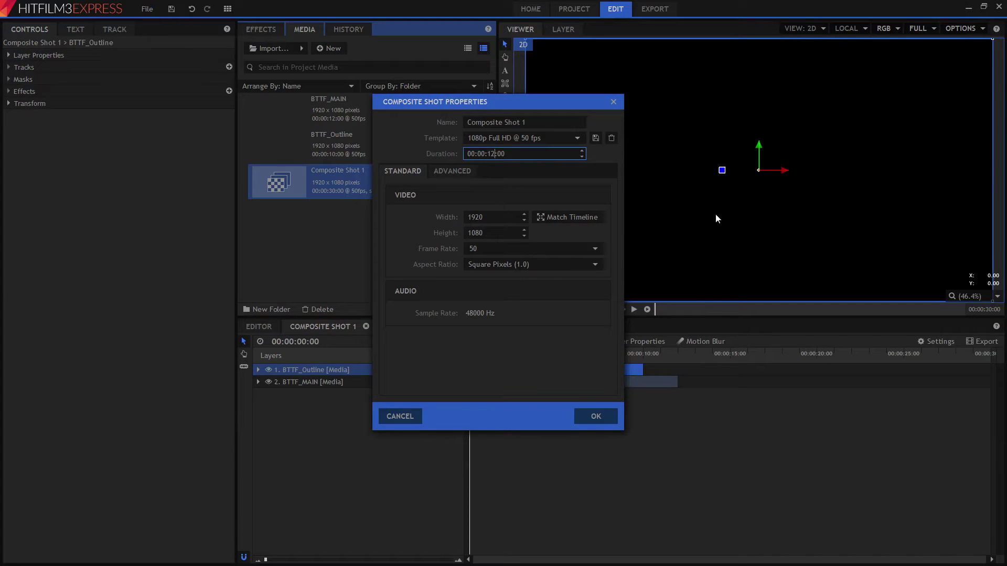
pyautogui.click(596, 417)
pyautogui.moveTo(469, 355); pyautogui.dragTo(430, 363)
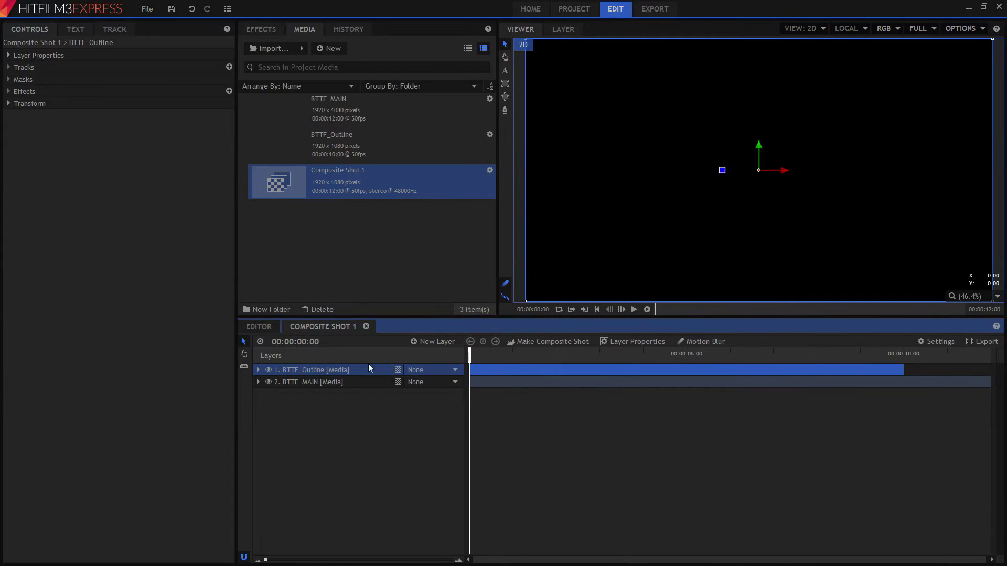
# Turn the BTTF_Outline layer into BTTF_Outline Composite Shot, using the selected layer's properties and leaving masks, effects and transforms here
pyautogui.rightClick(303, 370)
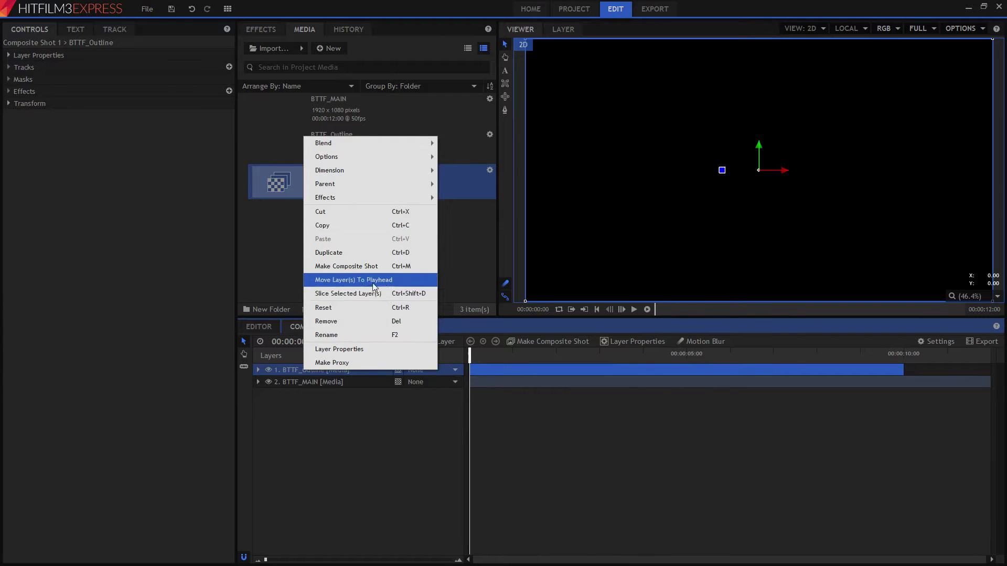
pyautogui.click(350, 266)
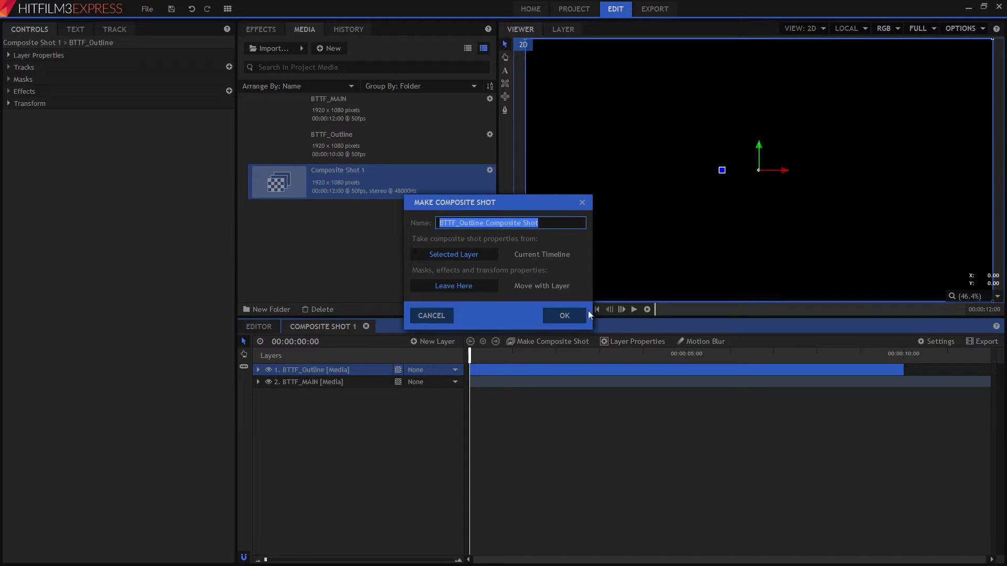
pyautogui.click(565, 315)
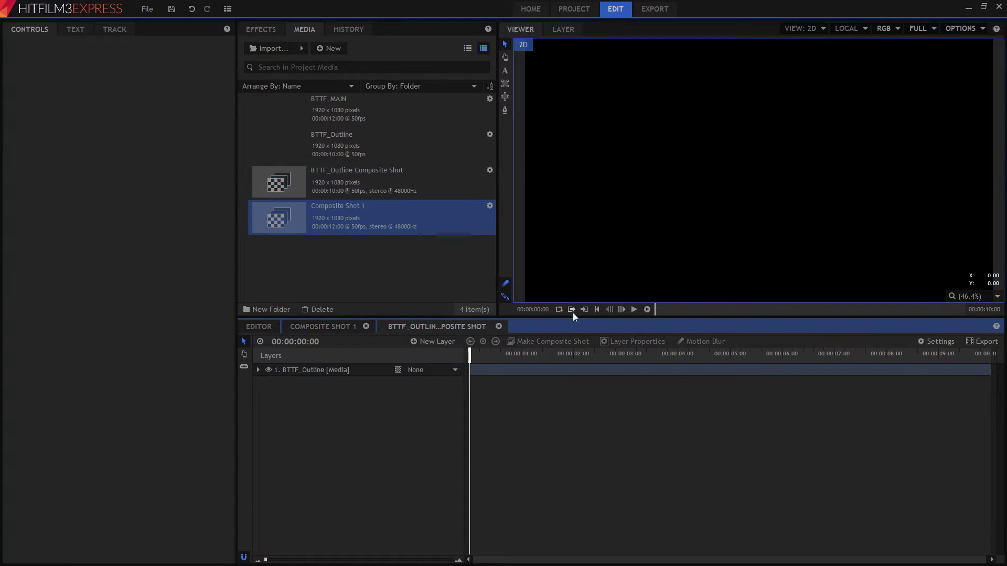
# Rename the BTTF_Outline Composite Shot layer in Composite Shot 1 to BTTF-BACK Comp
pyautogui.click(314, 326)
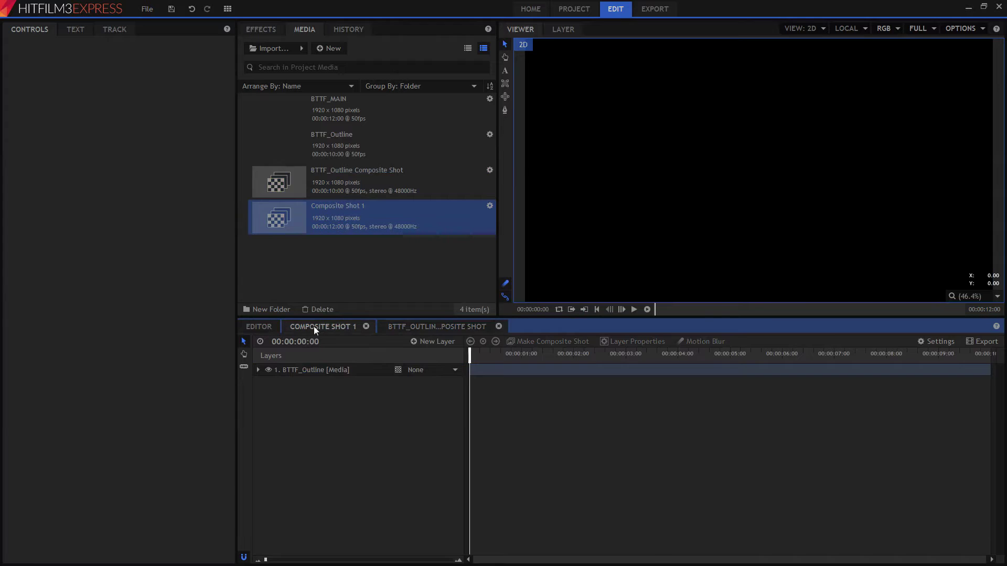
pyautogui.click(339, 369)
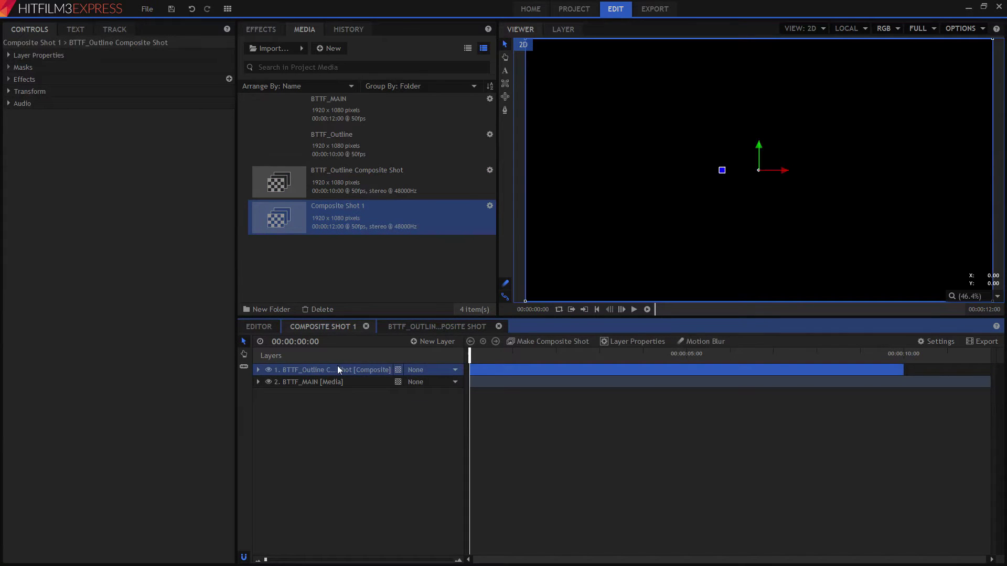
pyautogui.rightClick(336, 365)
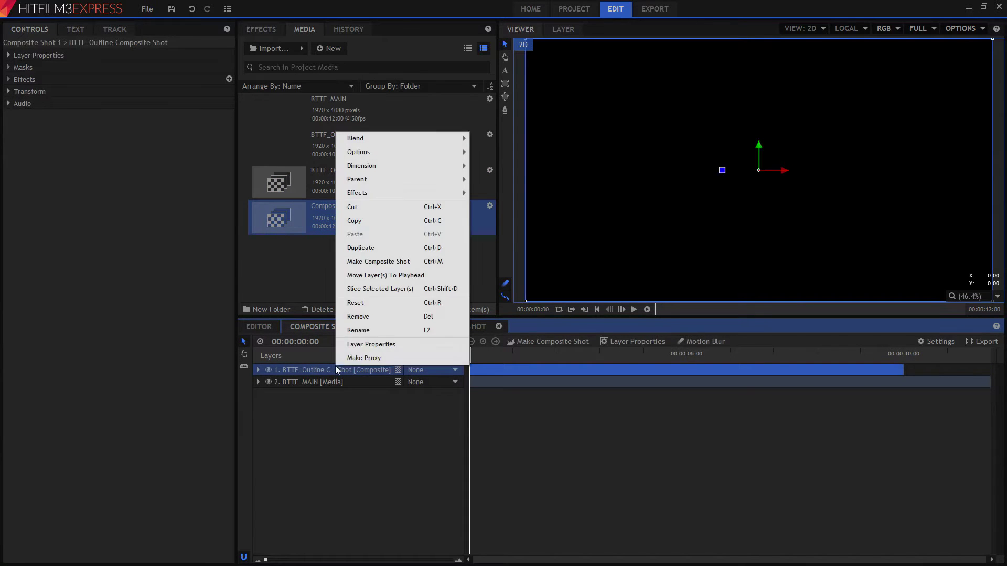
pyautogui.click(363, 329)
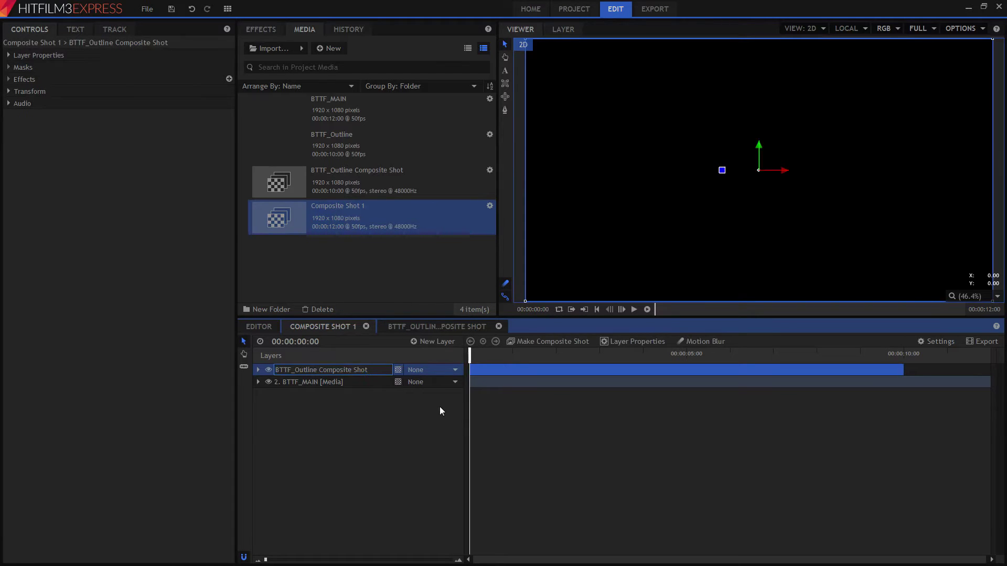
pyautogui.hotkey('ctrl', 'shift', 'Left')
pyautogui.hotkey('ctrl', 'shift', 'Left')
pyautogui.press('BackSpace')
pyautogui.press('BackSpace')
pyautogui.press('BackSpace')
pyautogui.press('BackSpace')
pyautogui.press('BackSpace')
pyautogui.press('BackSpace')
pyautogui.press('BackSpace')
pyautogui.press('BackSpace')
pyautogui.press('BackSpace')
pyautogui.press('BackSpace')
pyautogui.write('BACK comp')
pyautogui.press('Return')
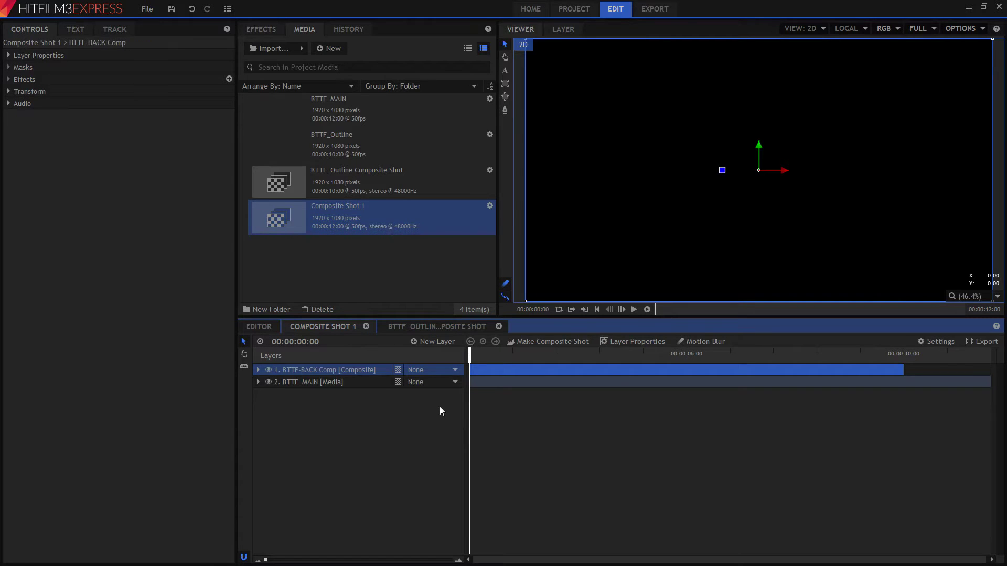
# Go into the BTTF_Outline Composite Shot timeline and move the playhead to 00:00:06:17, leaving no layer selected
pyautogui.click(258, 369)
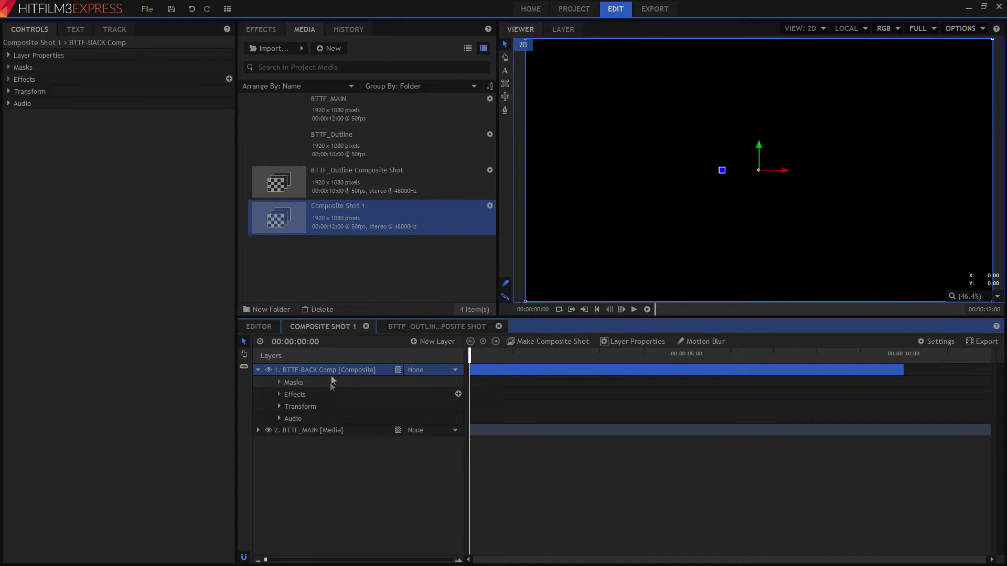
pyautogui.click(450, 326)
pyautogui.click(865, 369)
pyautogui.moveTo(760, 365); pyautogui.dragTo(422, 355)
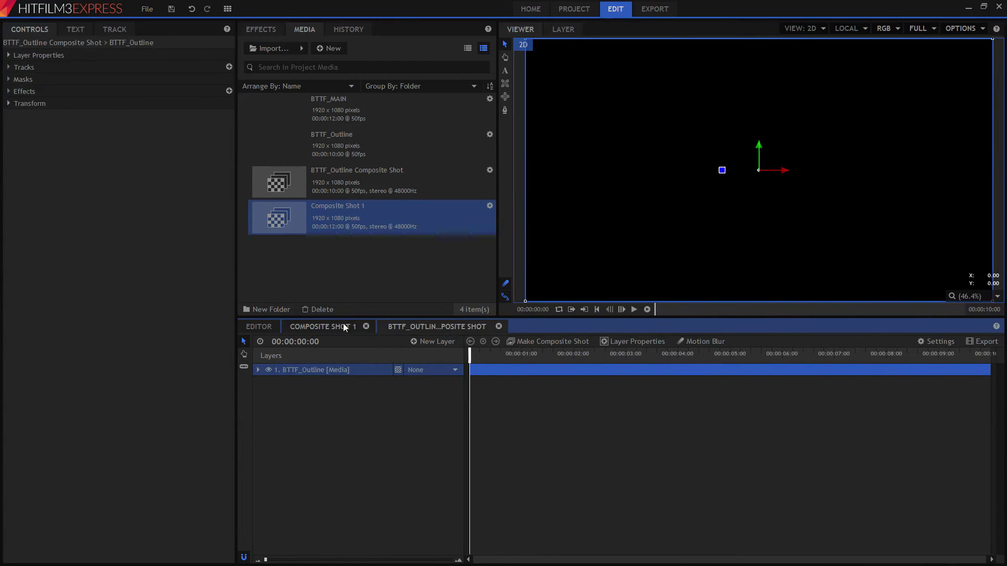
pyautogui.moveTo(485, 356); pyautogui.dragTo(790, 349)
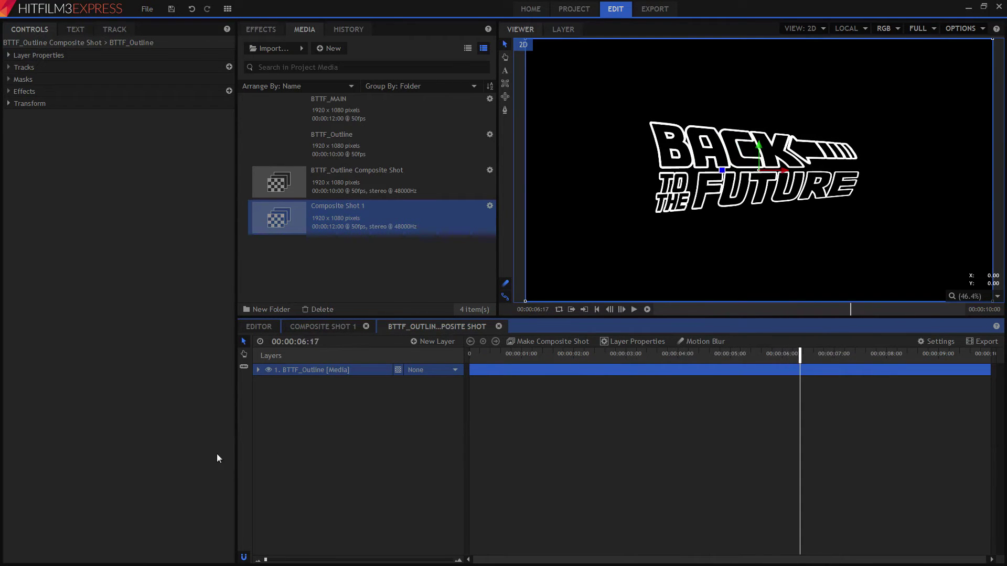
pyautogui.click(389, 429)
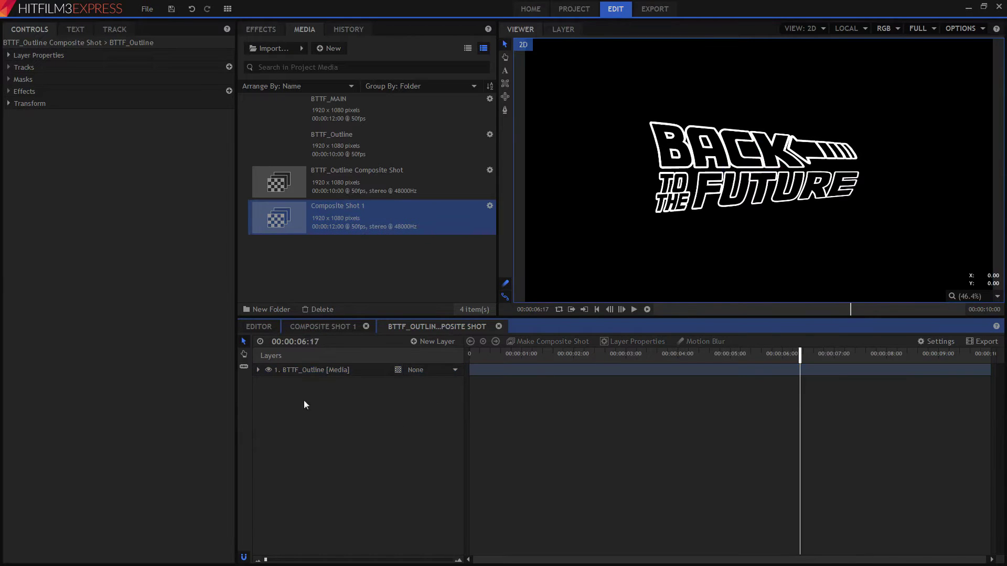
# Create a black 1920 x 540 plane named New Plane 1 and place it beneath the BTTF_Outline layer
pyautogui.rightClick(346, 408)
pyautogui.moveTo(362, 410)
pyautogui.click(460, 410)
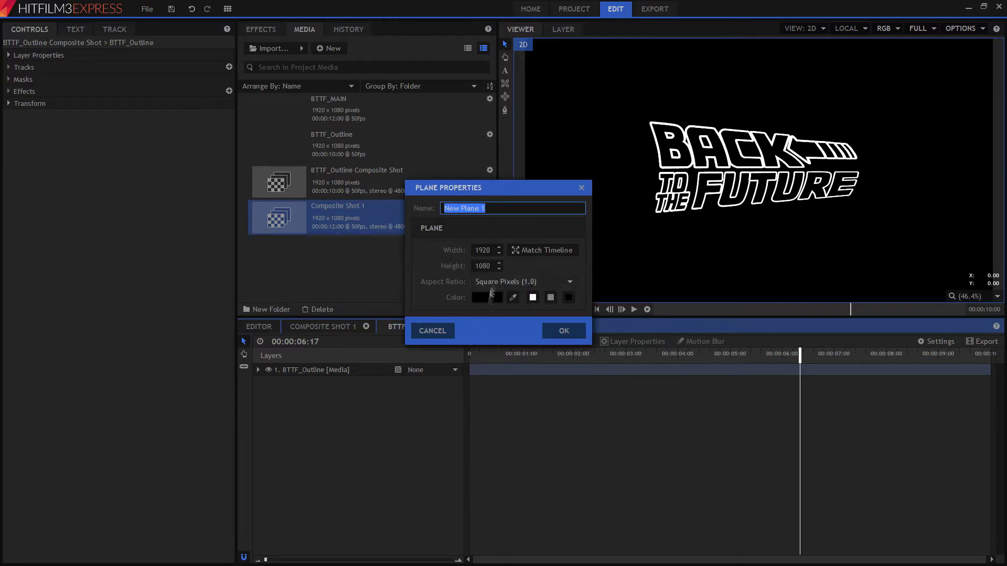
pyautogui.click(492, 266)
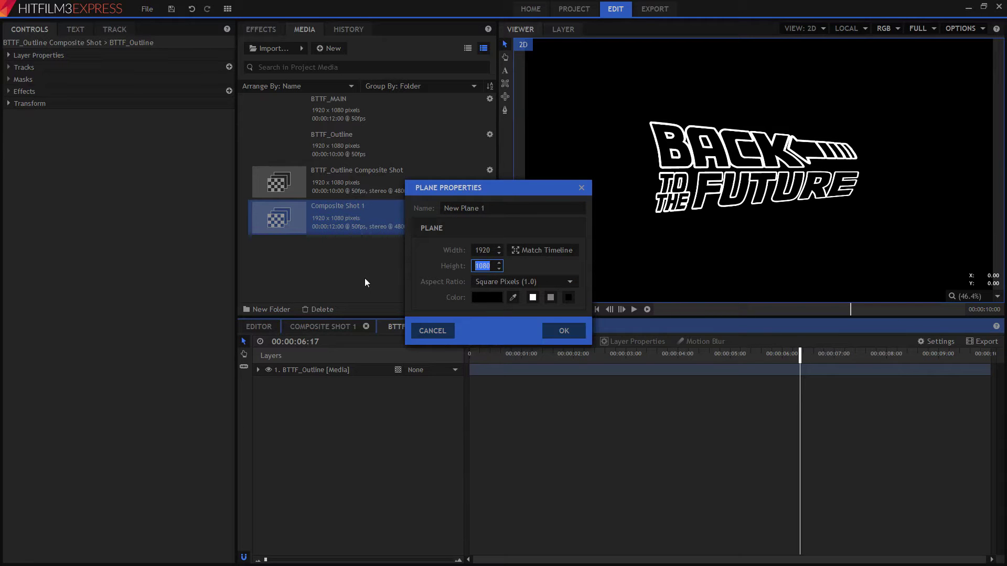
pyautogui.write('540')
pyautogui.press('Return')
pyautogui.moveTo(308, 369); pyautogui.dragTo(308, 388)
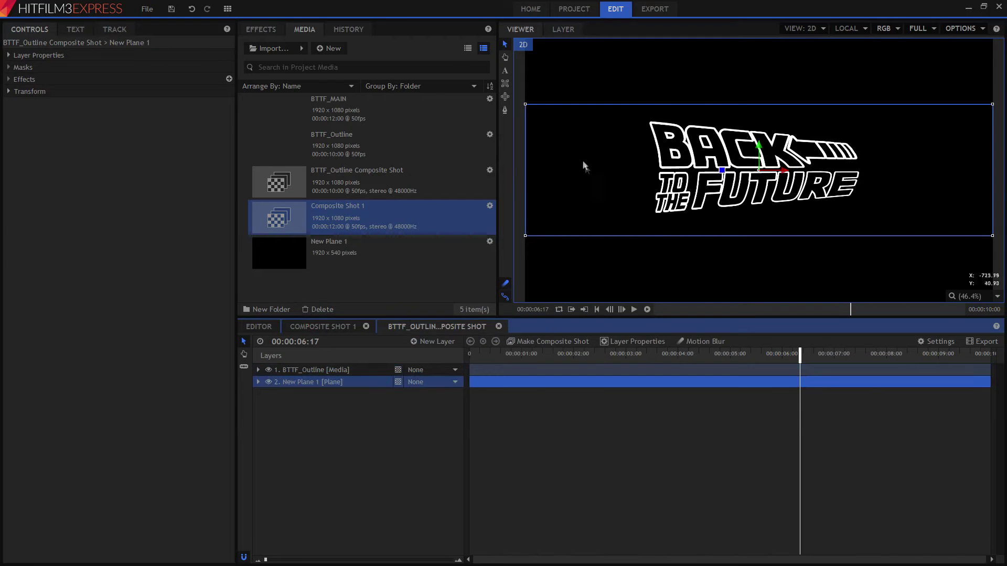
# Set the vertical position of New Plane 1 to 270 so it covers the upper half of the frame
pyautogui.click(8, 91)
pyautogui.click(224, 127)
pyautogui.write('270')
pyautogui.press('Return')
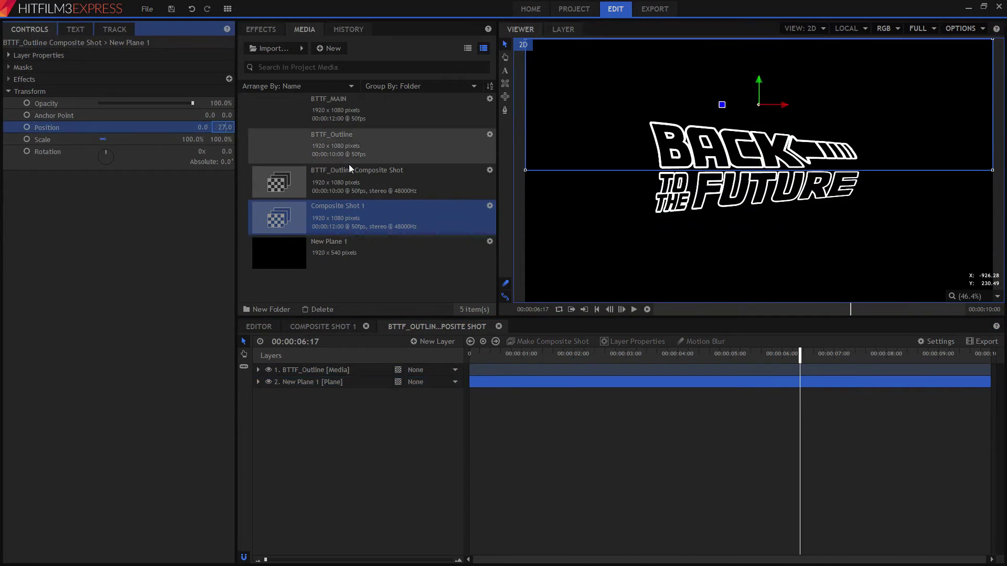
# Apply Color Gradient to New Plane 1 and position its points so it runs vertically from black at the plane's top to white at its bottom
pyautogui.click(270, 29)
pyautogui.click(291, 49)
pyautogui.write('Gradi')
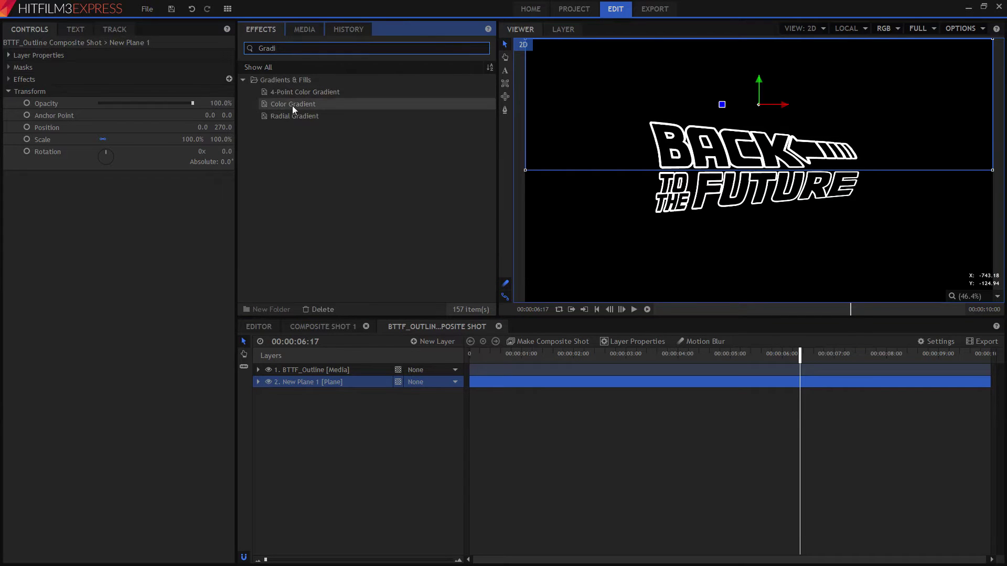
pyautogui.moveTo(291, 105); pyautogui.dragTo(373, 430)
pyautogui.moveTo(335, 387); pyautogui.dragTo(336, 385)
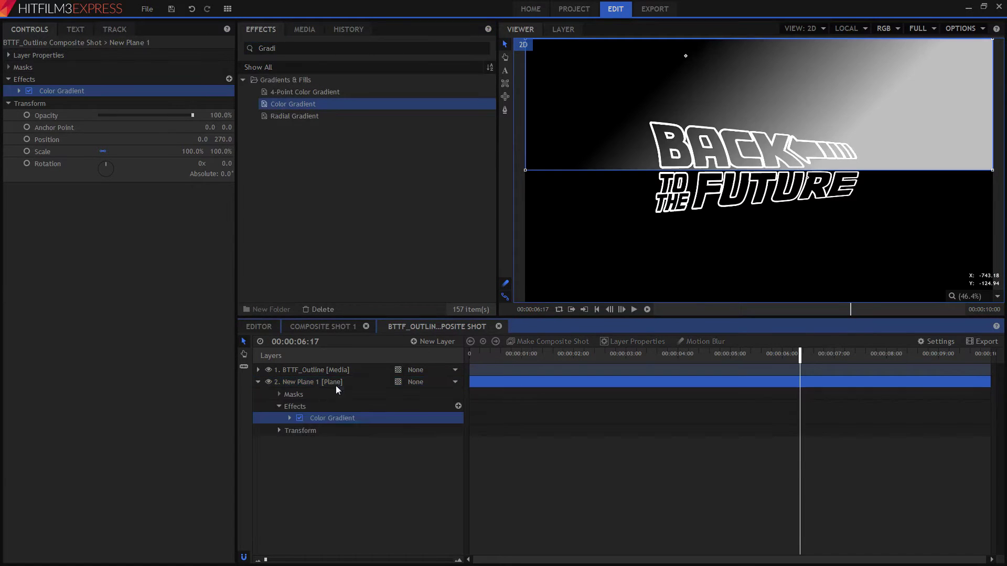
pyautogui.click(290, 419)
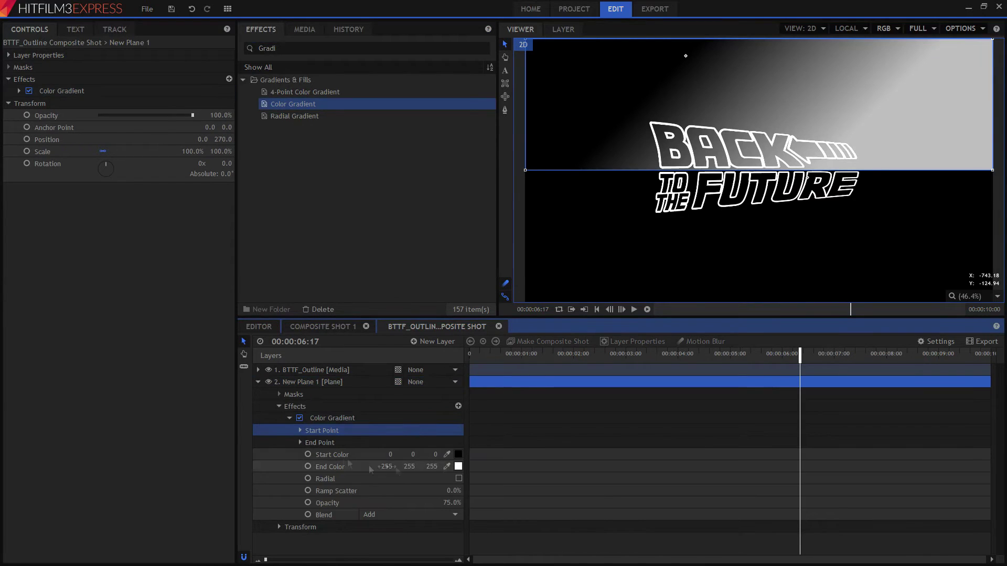
pyautogui.moveTo(705, 99); pyautogui.dragTo(758, 42)
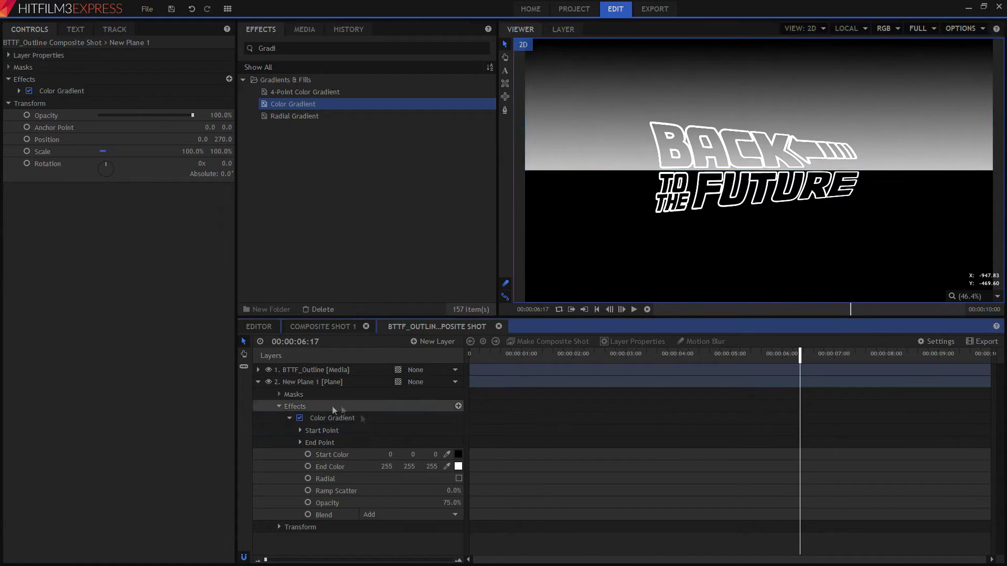
# Duplicate the gradient plane and move the copy down to the lower half of the frame
pyautogui.rightClick(317, 383)
pyautogui.click(336, 279)
pyautogui.click(259, 538)
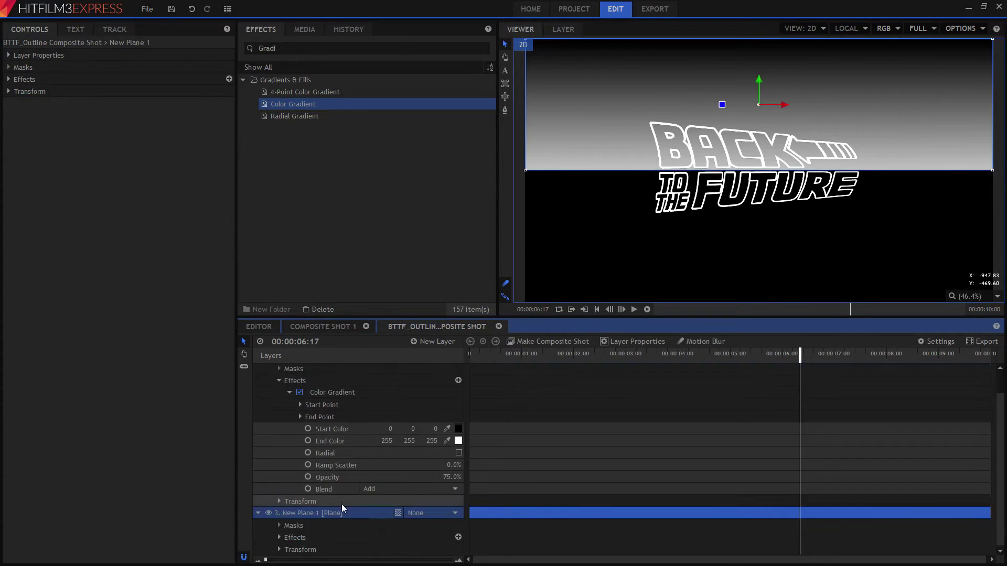
pyautogui.moveTo(565, 85); pyautogui.dragTo(565, 217)
# Rotate the duplicated plane -180 degrees and set its vertical position to -270 so the two gradients mirror each other
pyautogui.click(9, 80)
pyautogui.click(19, 91)
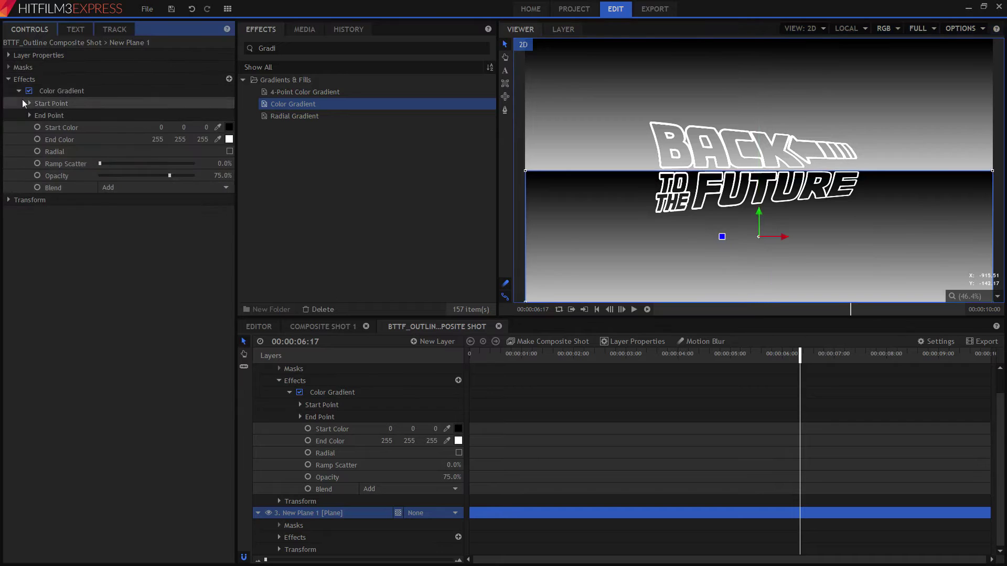
pyautogui.moveTo(722, 236); pyautogui.dragTo(805, 241)
pyautogui.moveTo(223, 260); pyautogui.dragTo(313, 288)
pyautogui.click(618, 266)
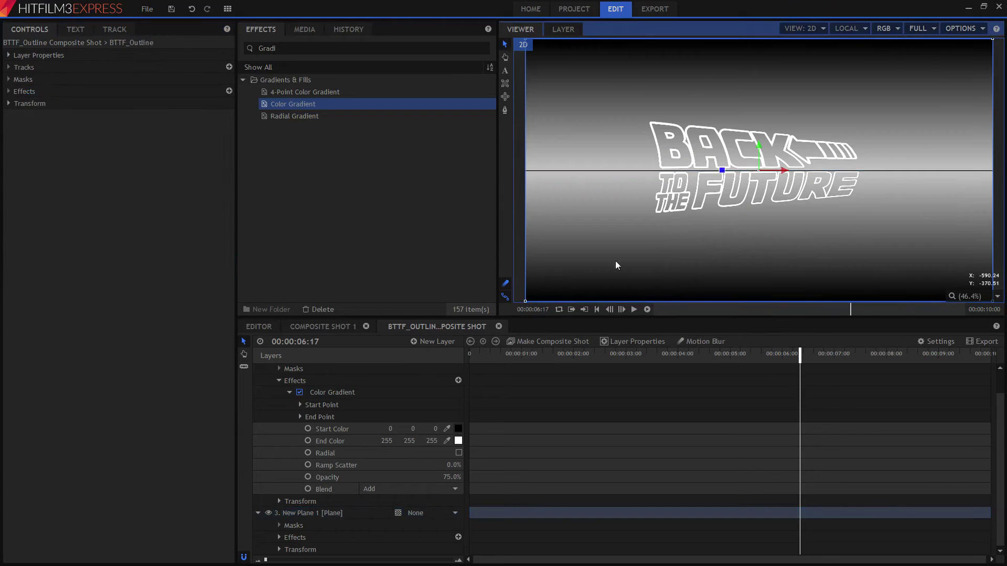
pyautogui.click(562, 193)
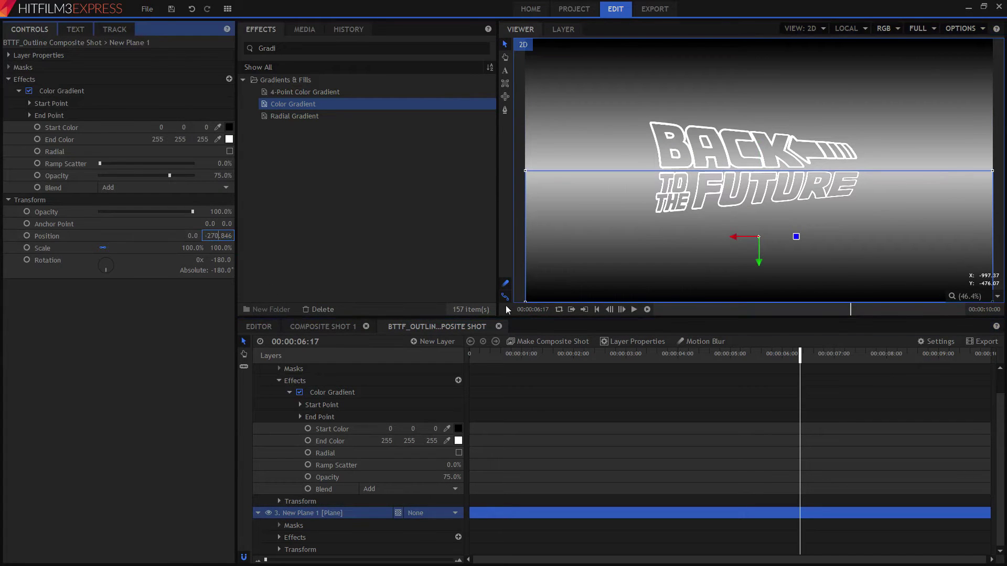
pyautogui.press('Return')
# Rename the two gradient planes Plane_GradientUP and Plane_GradientDOWN
pyautogui.doubleClick(331, 539)
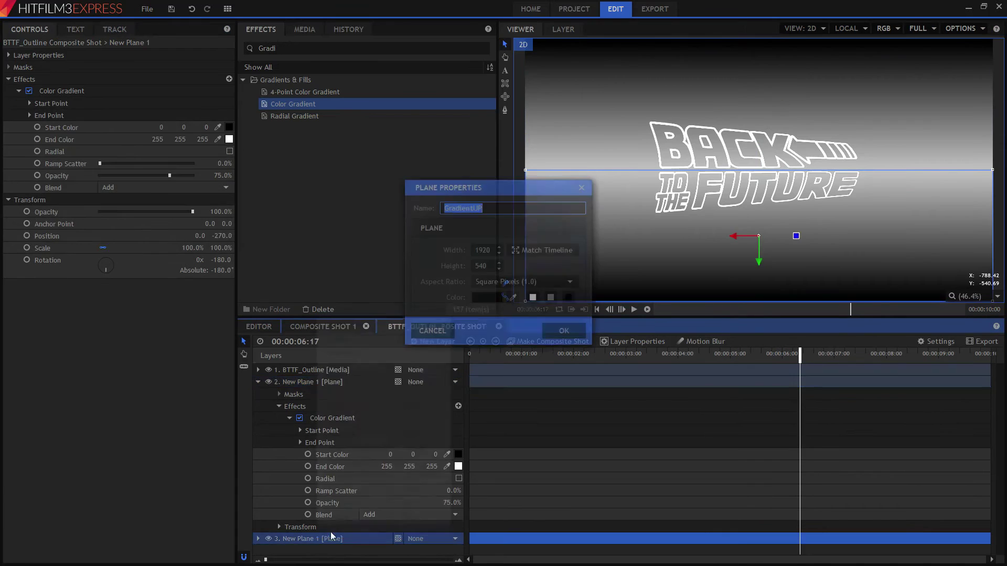
pyautogui.rightClick(331, 537)
pyautogui.click(404, 552)
pyautogui.write('Plane')
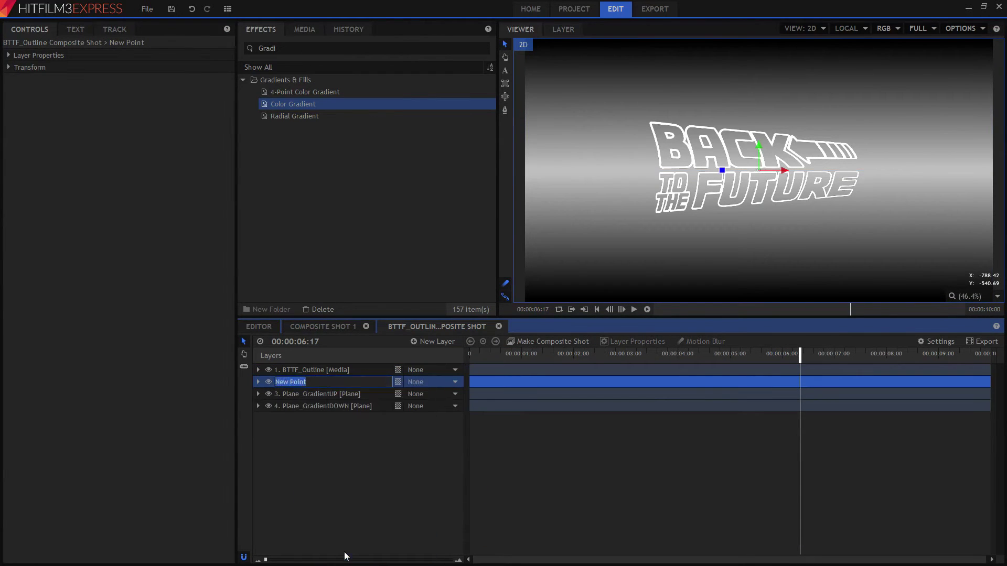
# Add a point layer named POINT GRADIENT and parent Plane_GradientUP and Plane_GradientDOWN to it
pyautogui.write('POINT GRADIENT')
pyautogui.press('Return')
pyautogui.click(440, 394)
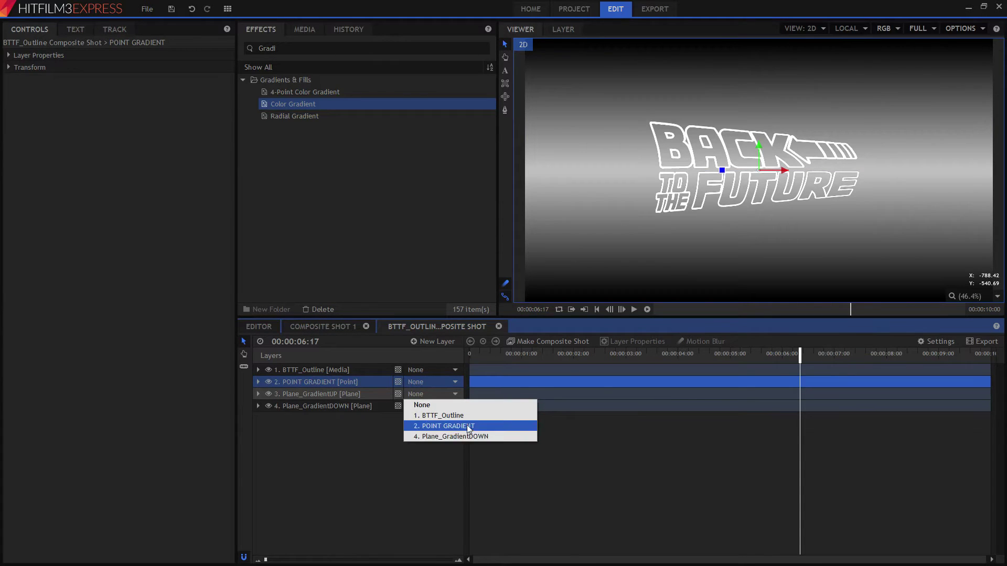
pyautogui.click(467, 425)
pyautogui.click(439, 406)
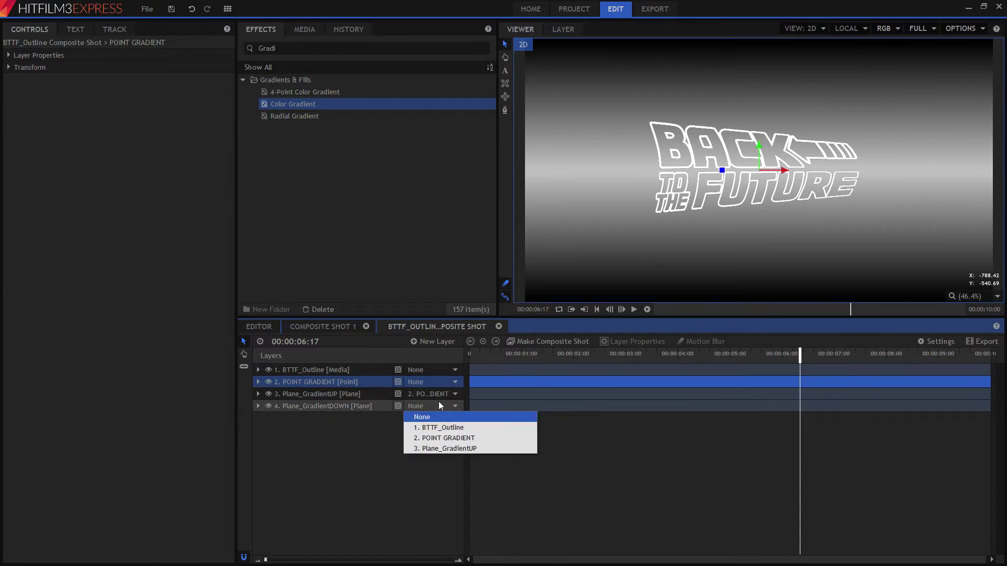
pyautogui.click(447, 438)
# Unlink the scale of POINT GRADIENT and reduce its vertical scale to 14%
pyautogui.click(257, 383)
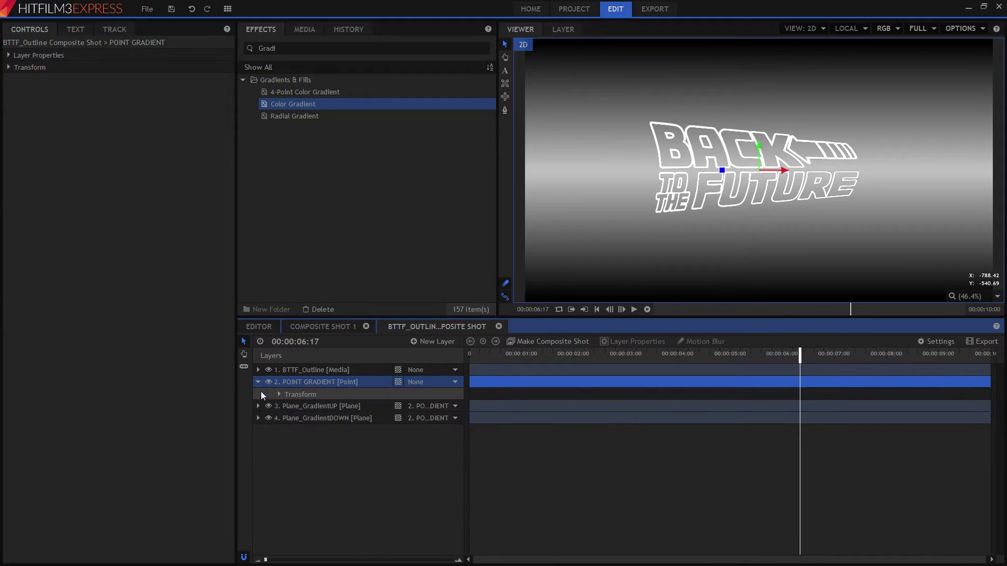
pyautogui.click(278, 394)
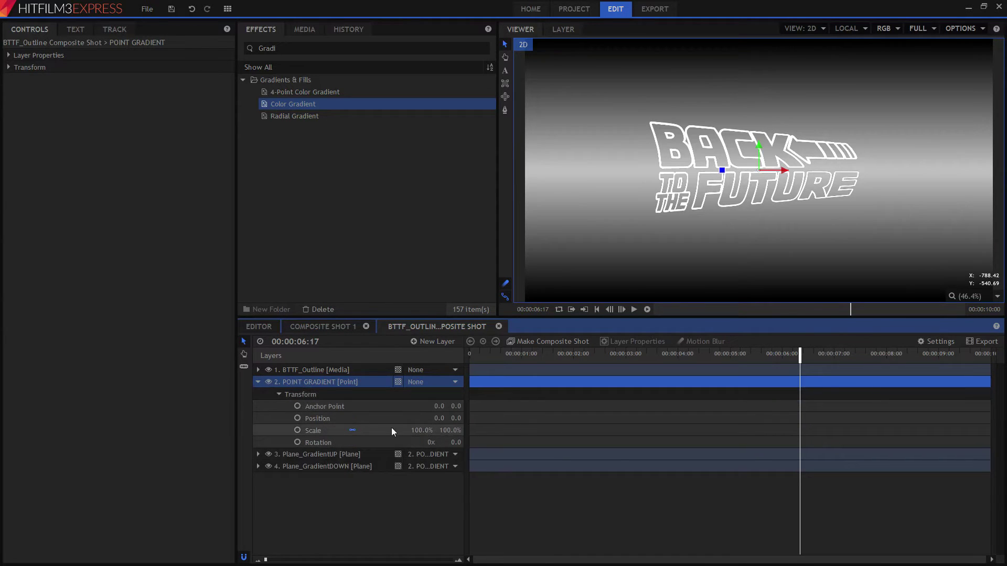
pyautogui.click(353, 433)
pyautogui.moveTo(450, 430)
pyautogui.mouseDown()
pyautogui.moveTo(422, 430)
pyautogui.moveTo(433, 430)
pyautogui.mouseUp()
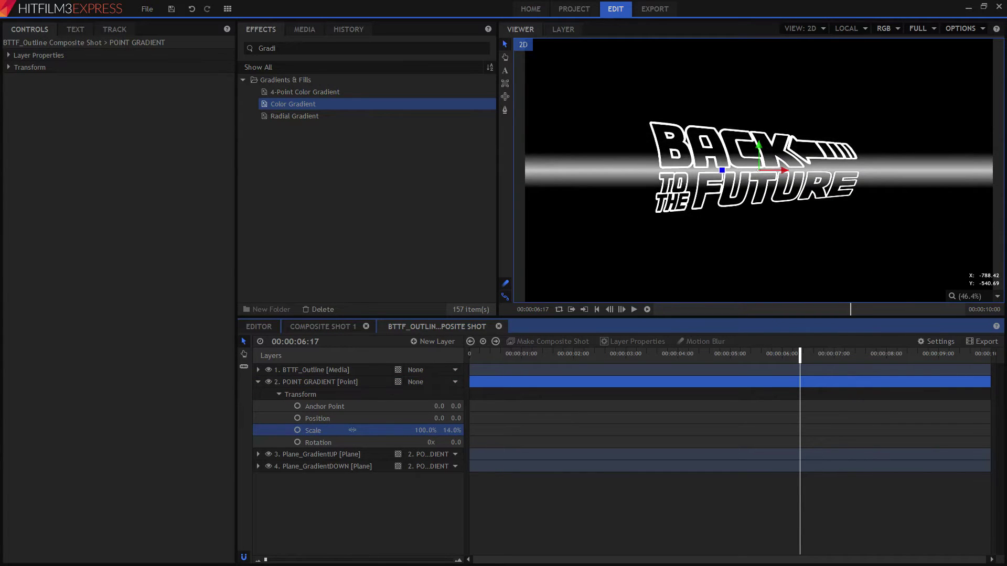
pyautogui.click(339, 397)
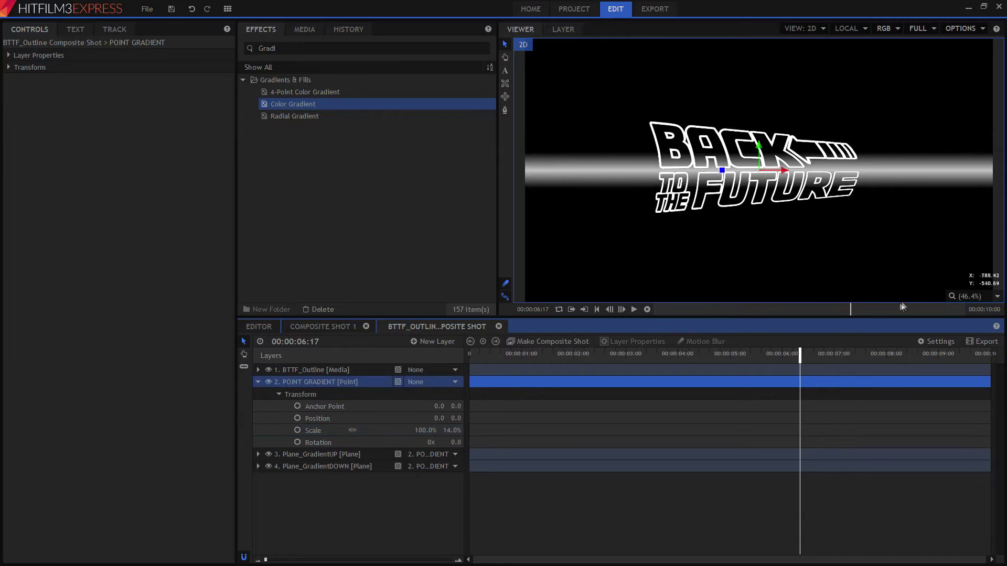
# Raise POINT GRADIENT to a vertical position of about 264.9 and compare the frame at 00:00:03:05 with BTTF_Outline hidden and shown
pyautogui.click(761, 152)
pyautogui.moveTo(761, 152); pyautogui.dragTo(766, 103)
pyautogui.click(631, 353)
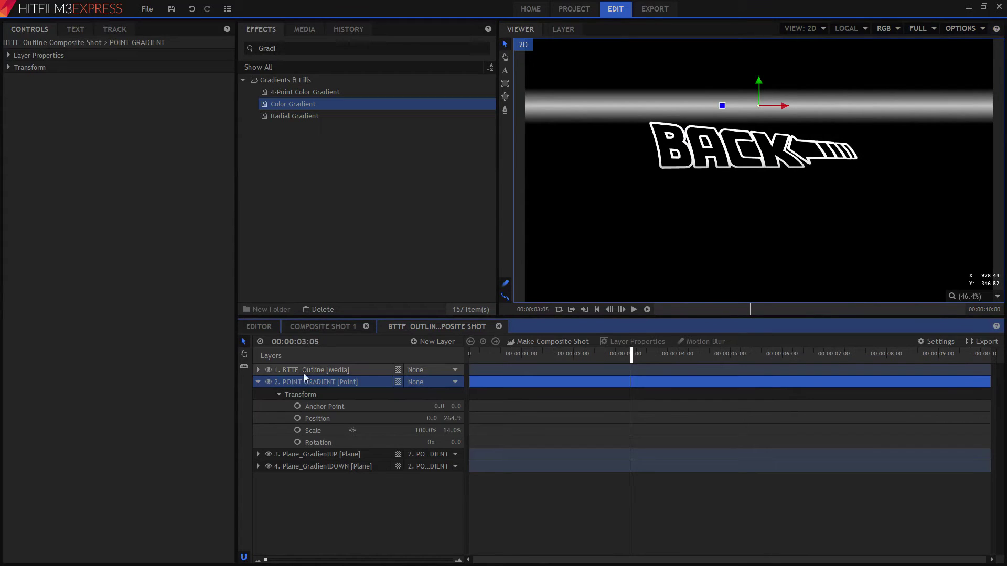
pyautogui.click(268, 370)
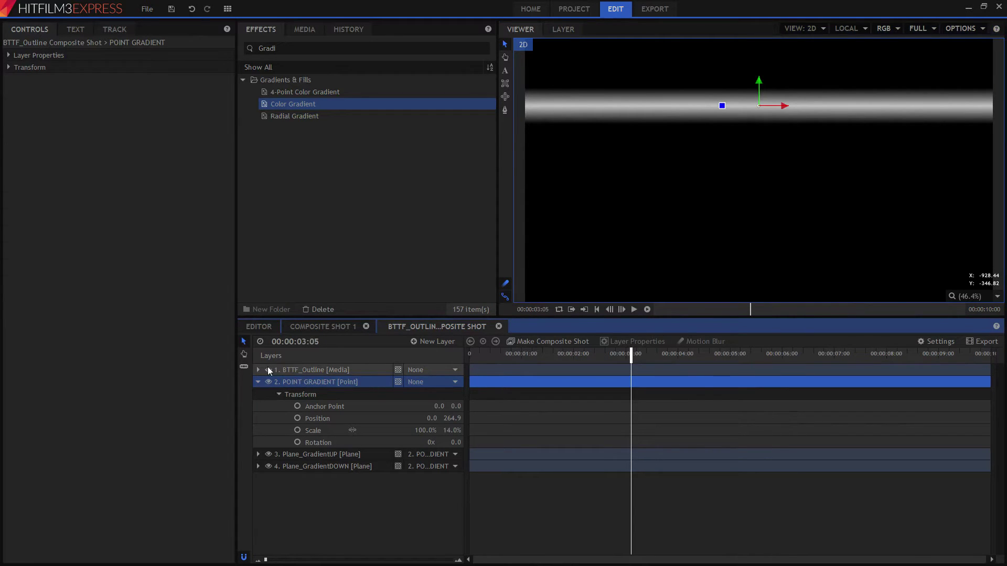
pyautogui.click(268, 370)
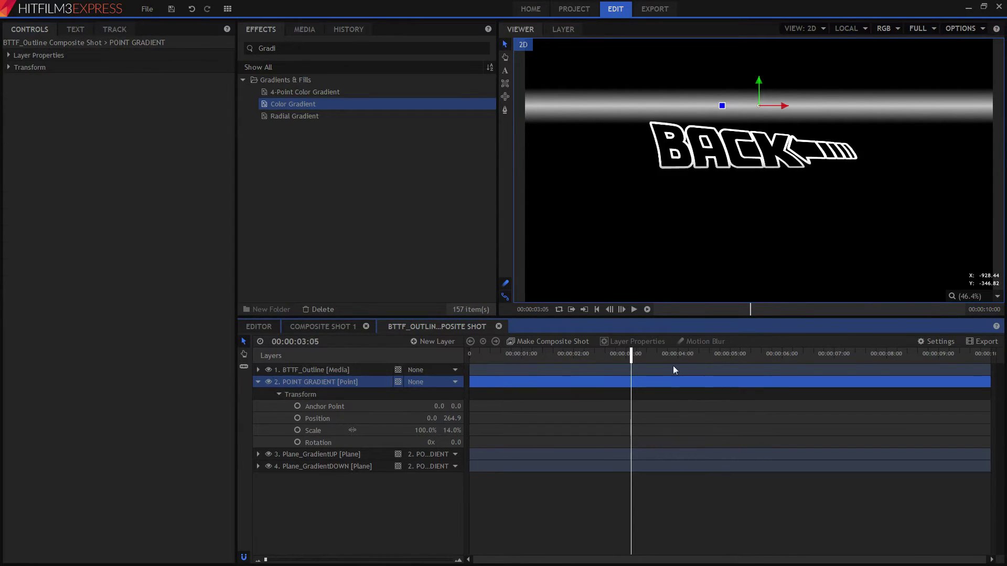
# Enable keyframing for the Position and Rotation of POINT GRADIENT at 00:00:05:00
pyautogui.moveTo(636, 357); pyautogui.dragTo(732, 367)
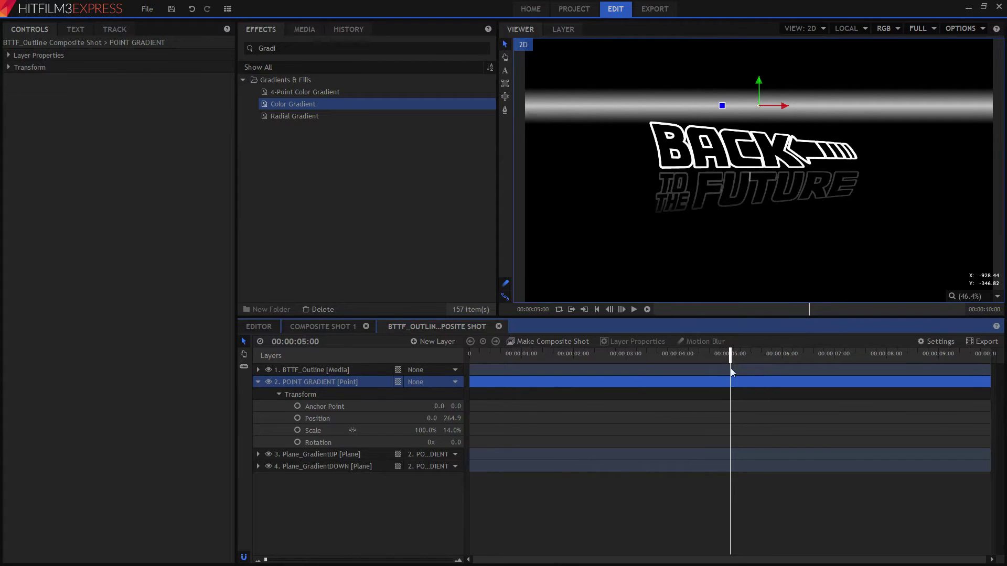
pyautogui.click(297, 419)
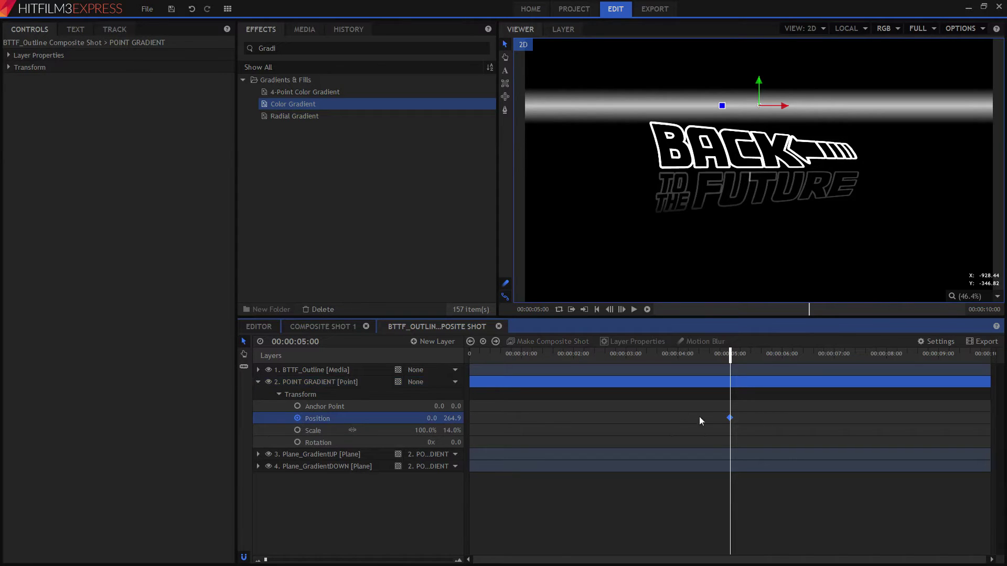
pyautogui.click(297, 442)
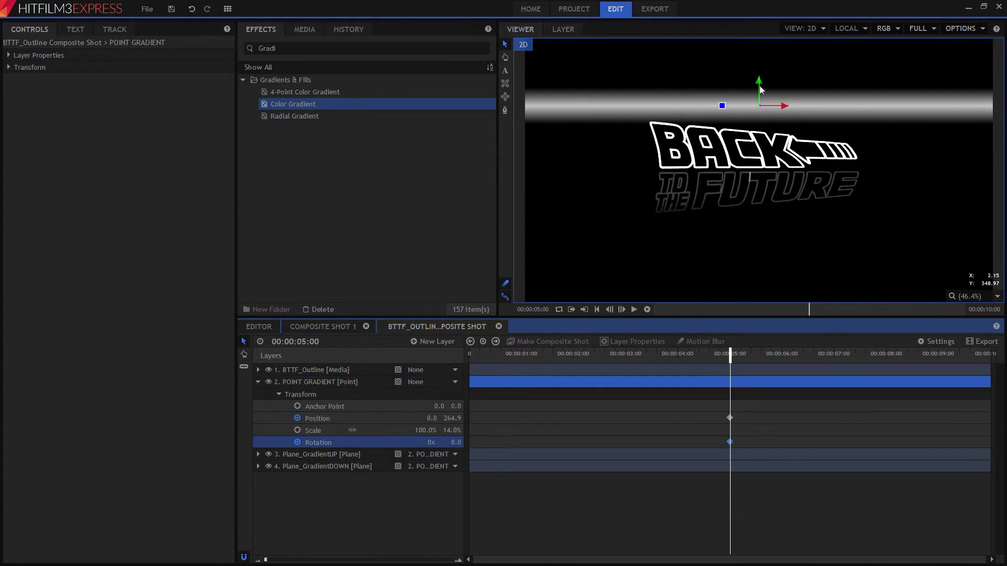
# Keyframe POINT GRADIENT to a vertical position of about -64.6 at 00:00:05:00 and above the title at about 00:00:01:00
pyautogui.moveTo(758, 82); pyautogui.dragTo(766, 165)
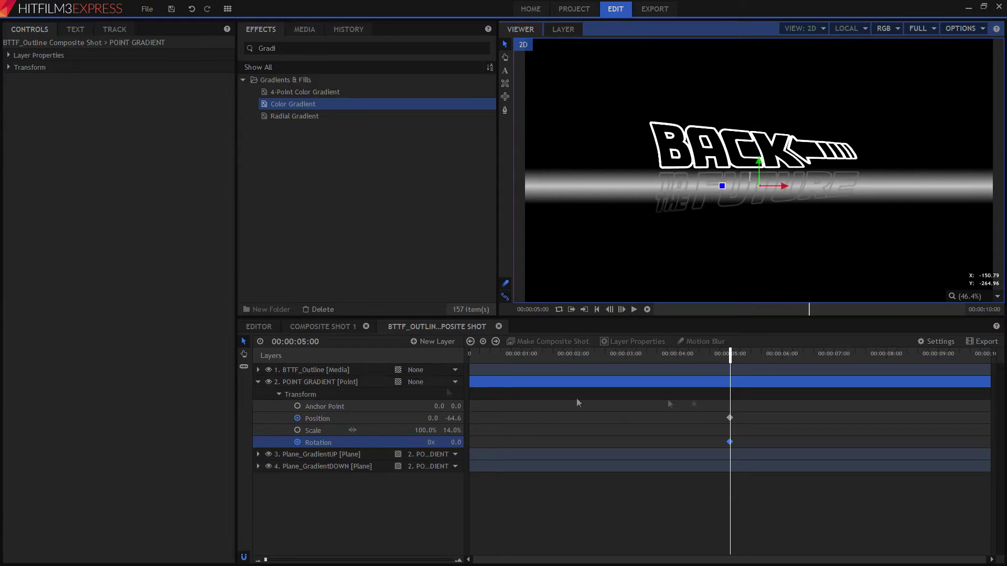
pyautogui.moveTo(729, 354); pyautogui.dragTo(518, 361)
pyautogui.moveTo(758, 170); pyautogui.dragTo(777, 79)
pyautogui.moveTo(518, 354); pyautogui.dragTo(580, 362)
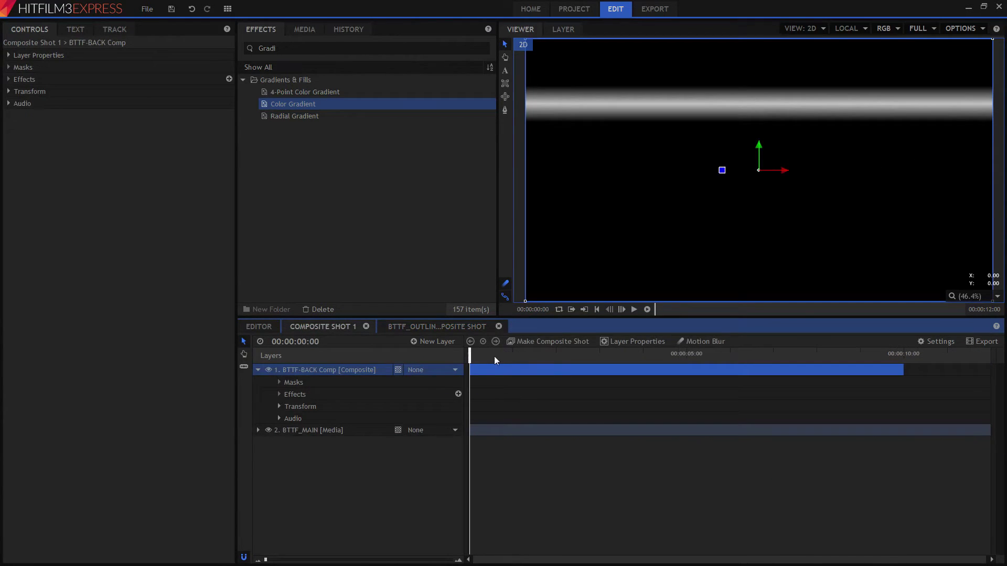
# Add BTTF_Outline above BTTF-BACK Comp in Composite Shot 1 and hide the new layer
pyautogui.click(494, 356)
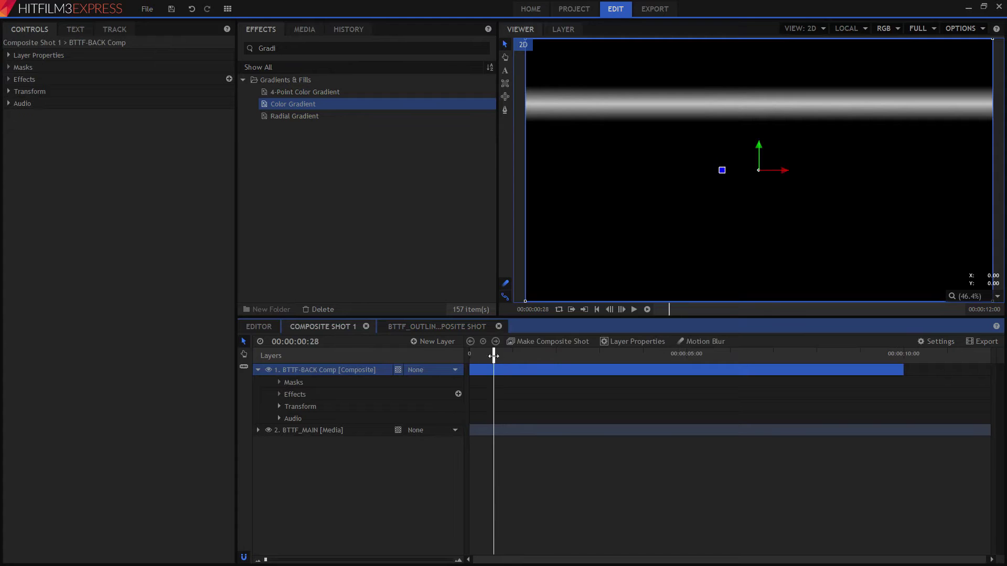
pyautogui.moveTo(499, 354); pyautogui.dragTo(591, 355)
pyautogui.rightClick(336, 372)
pyautogui.click(288, 290)
pyautogui.click(304, 29)
pyautogui.moveTo(345, 140); pyautogui.dragTo(310, 370)
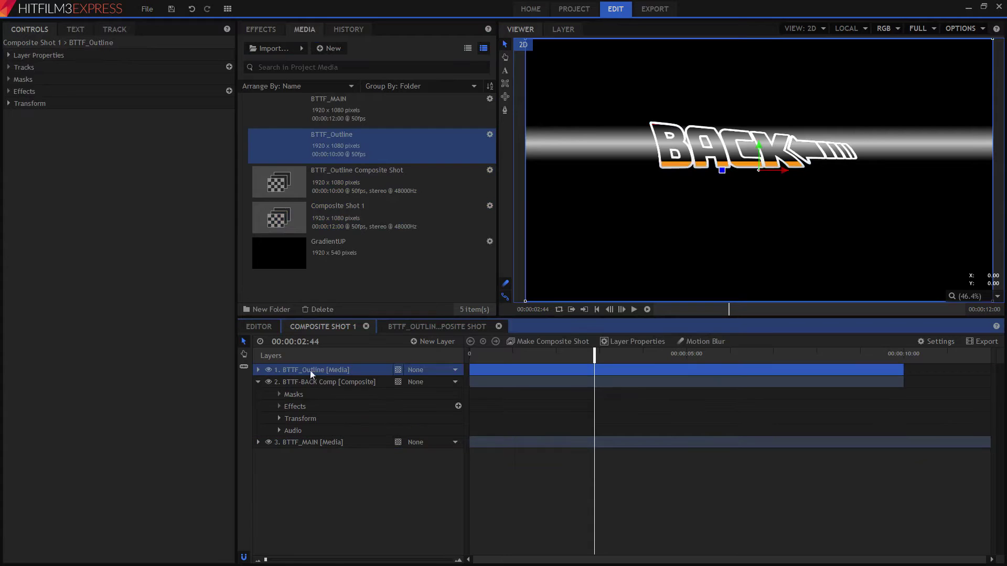
pyautogui.click(268, 370)
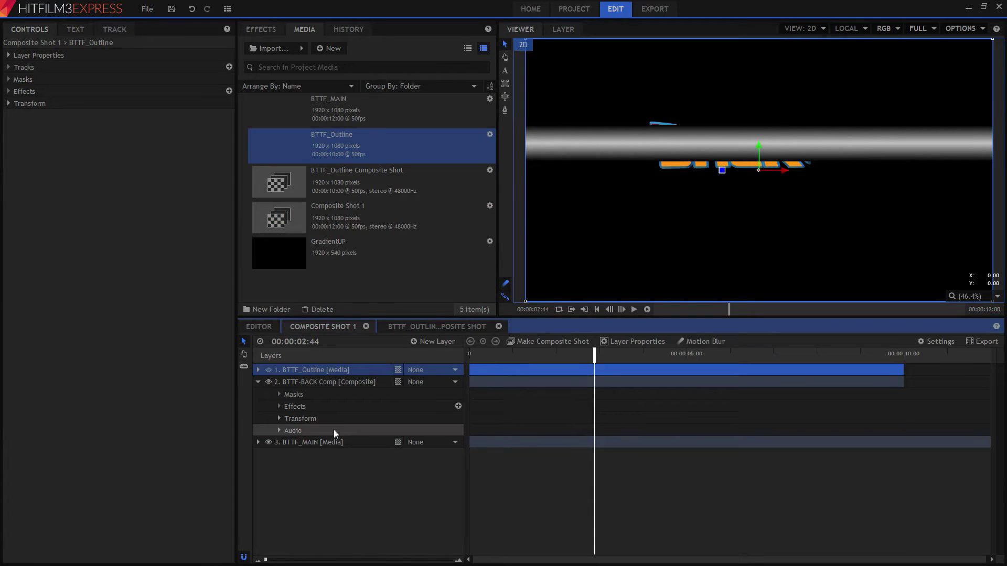
# Apply a Set Matte effect to BTTF-BACK Comp with BTTF_Outline as its source layer
pyautogui.click(310, 384)
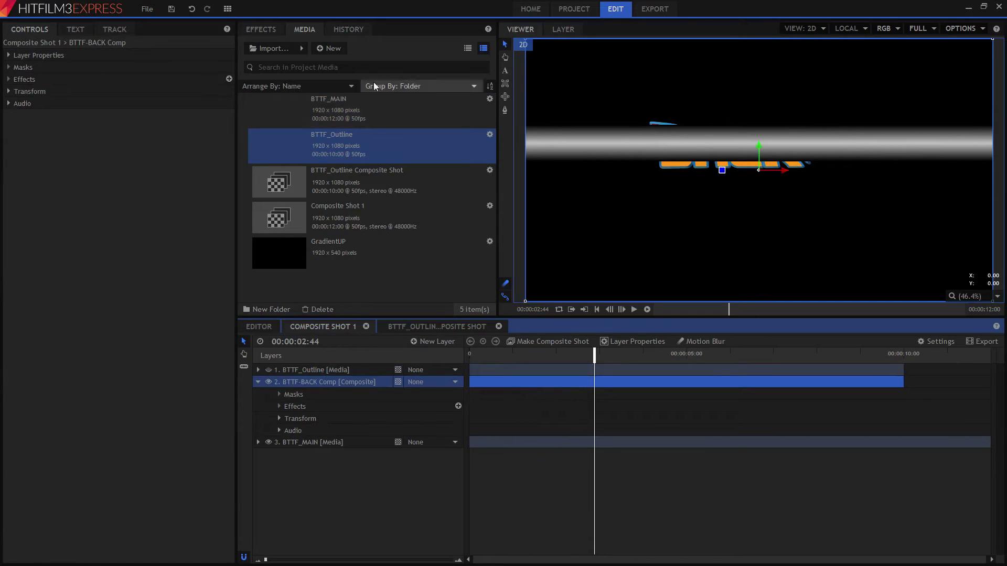
pyautogui.click(262, 31)
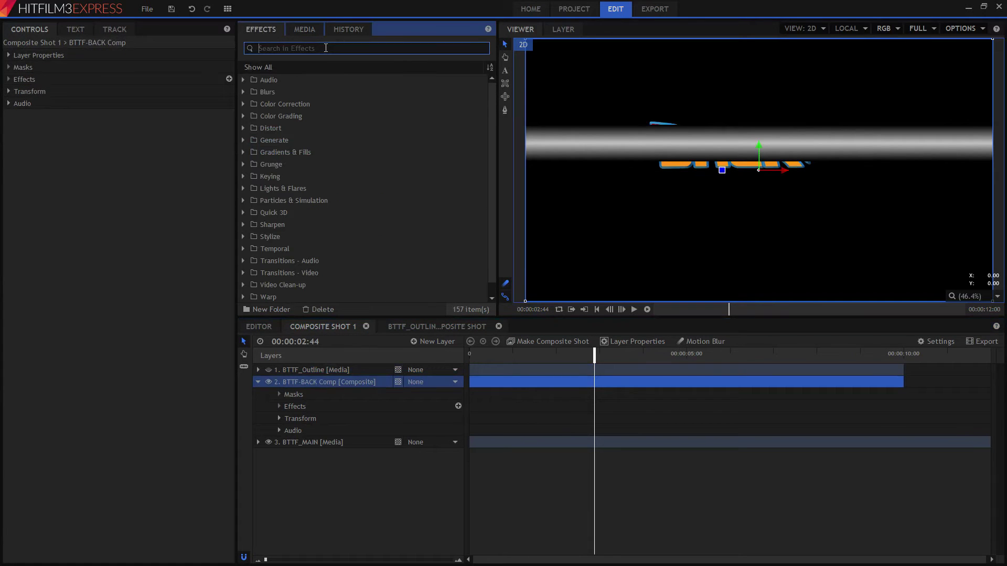
pyautogui.write('set matte')
pyautogui.moveTo(356, 334); pyautogui.dragTo(307, 408)
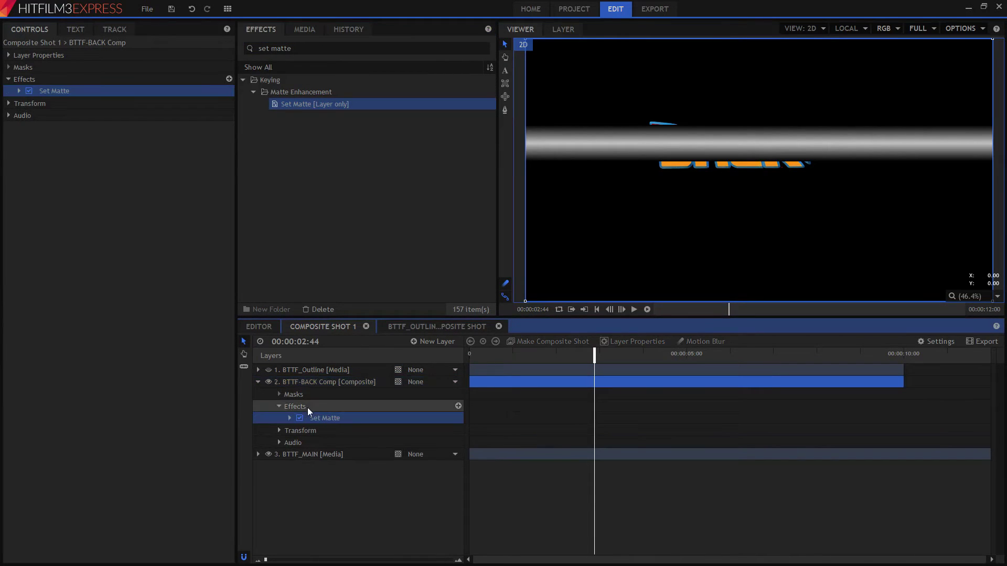
pyautogui.click(19, 92)
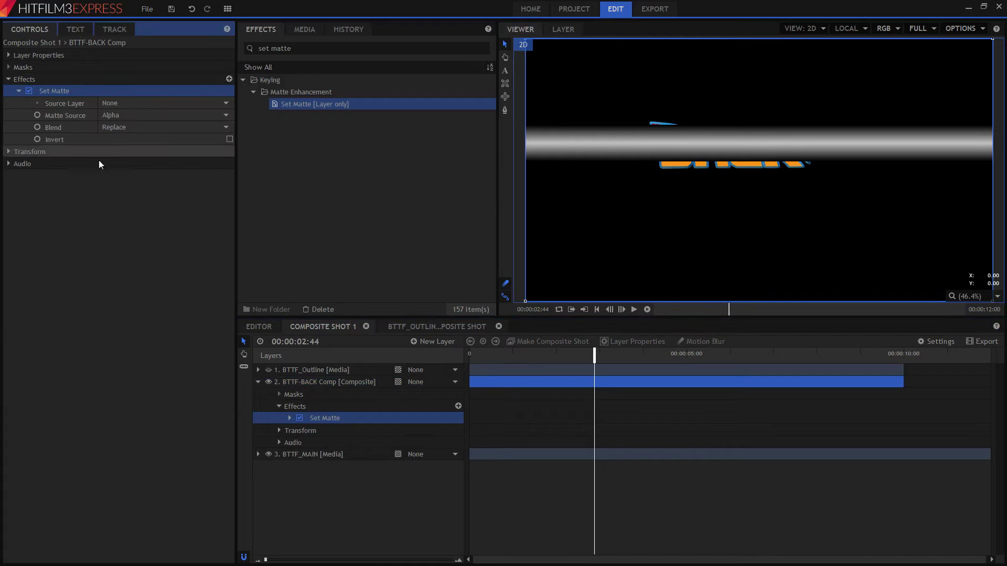
pyautogui.click(152, 105)
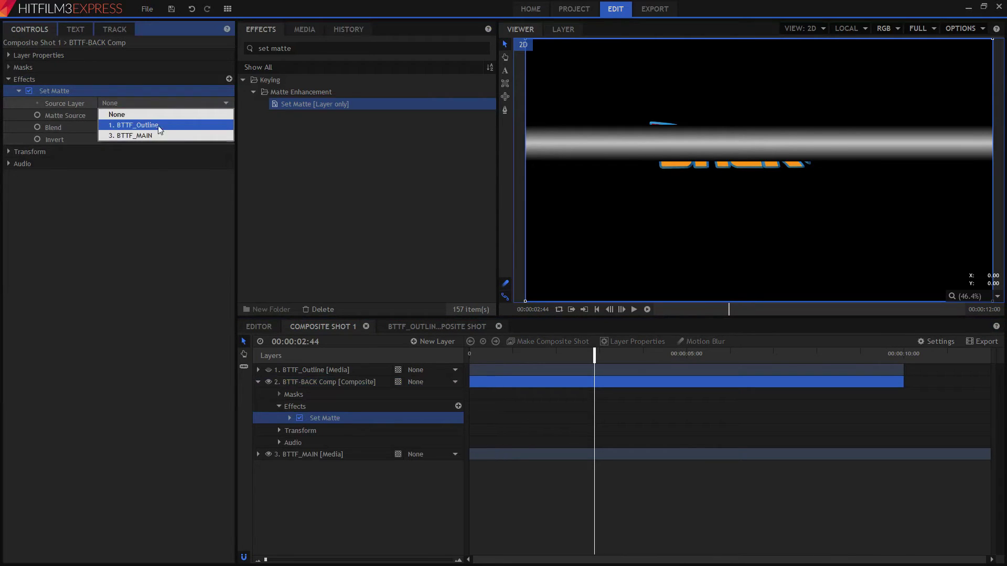
pyautogui.click(158, 126)
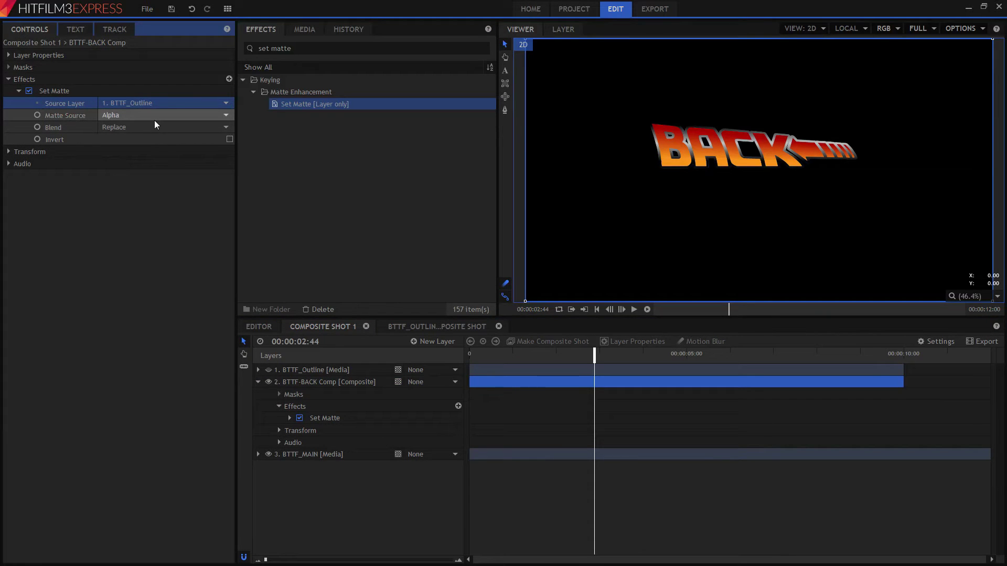
# Try the Screen blend mode on BTTF-BACK Comp, switch it to Add and check the light sweep over the timeline
pyautogui.rightClick(348, 384)
pyautogui.moveTo(423, 159)
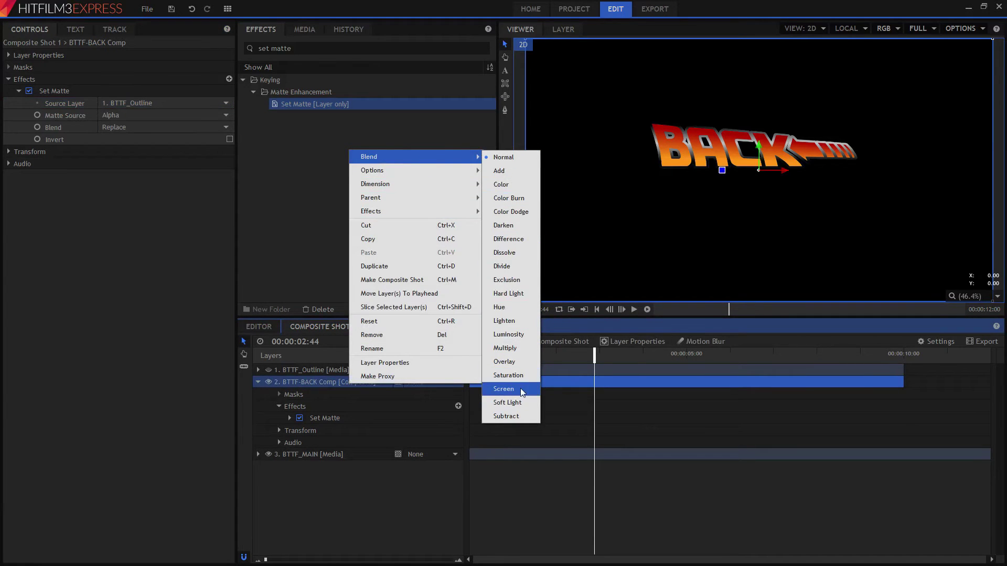
pyautogui.click(521, 389)
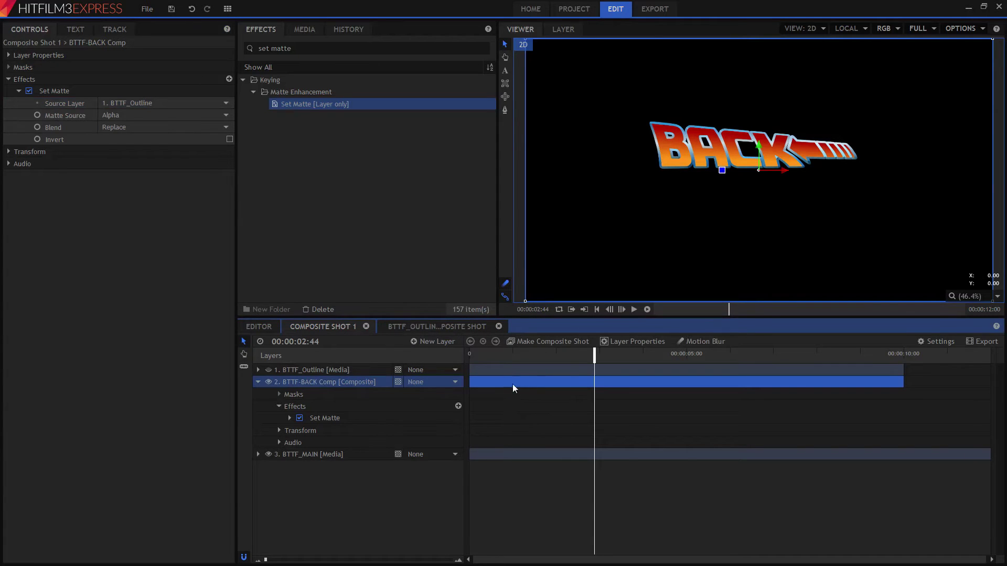
pyautogui.rightClick(323, 385)
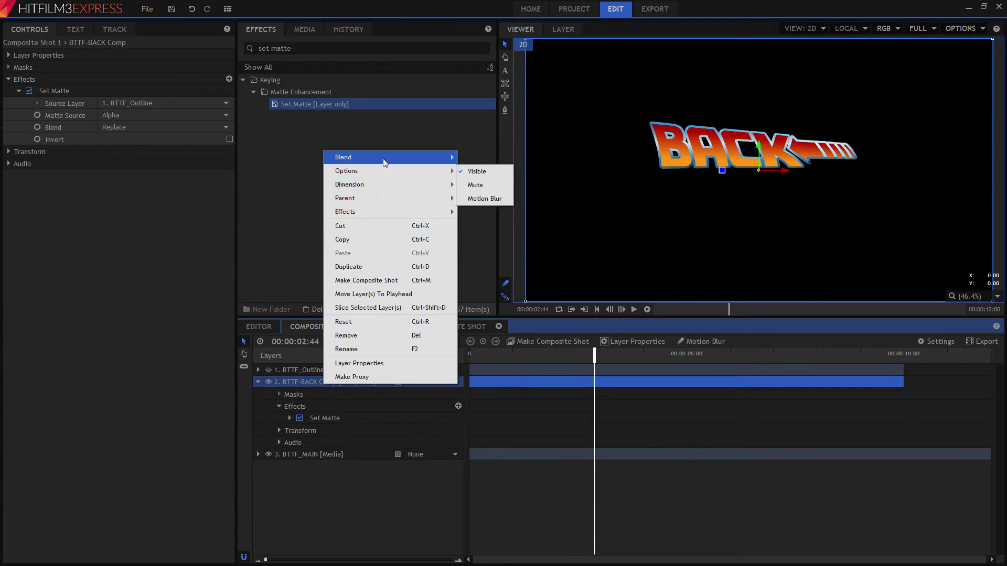
pyautogui.moveTo(395, 160)
pyautogui.click(472, 171)
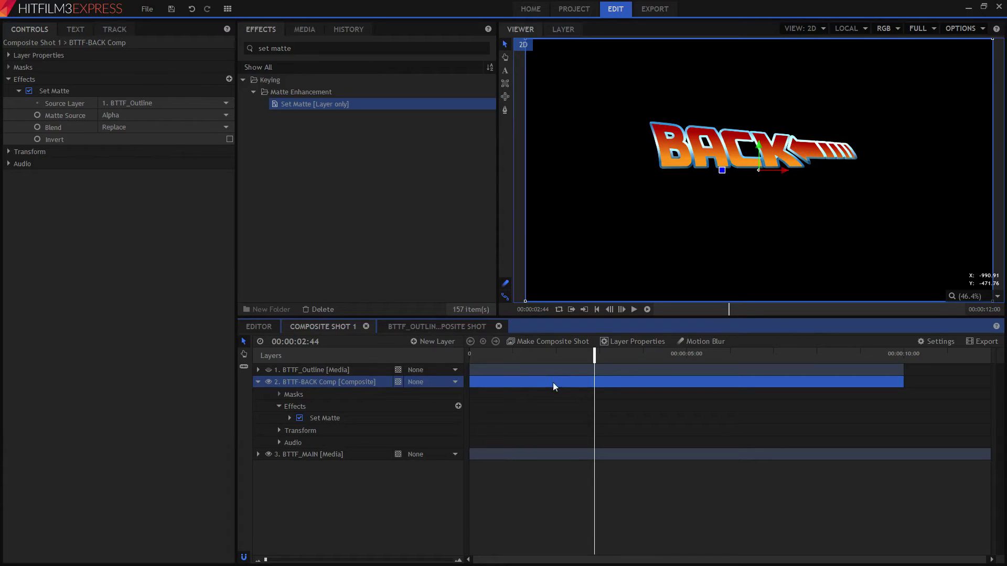
pyautogui.moveTo(593, 358); pyautogui.dragTo(703, 358)
pyautogui.moveTo(766, 357); pyautogui.dragTo(556, 358)
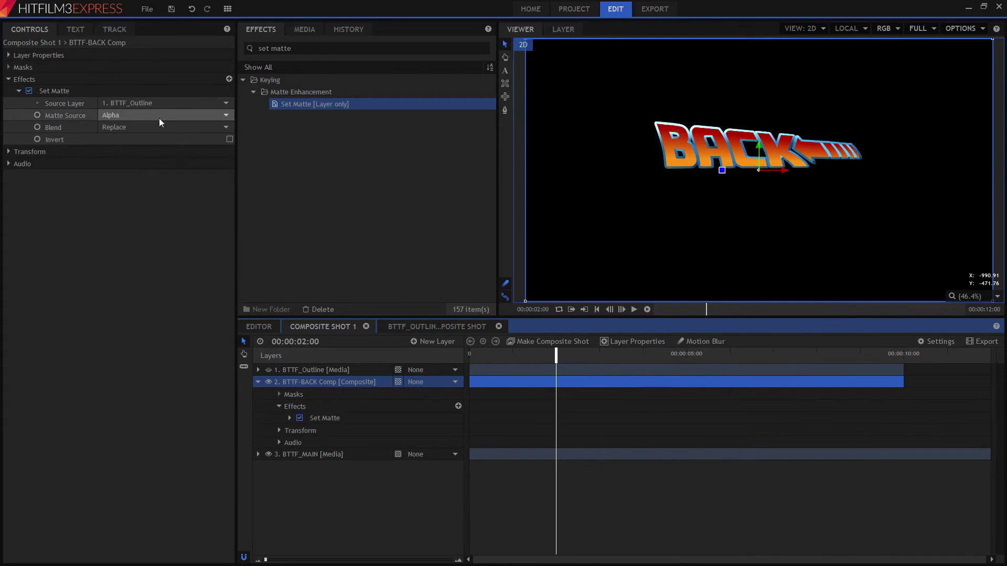
# Find the Glow effect, add it to BTTF-BACK Comp and expand its settings
pyautogui.click(323, 48)
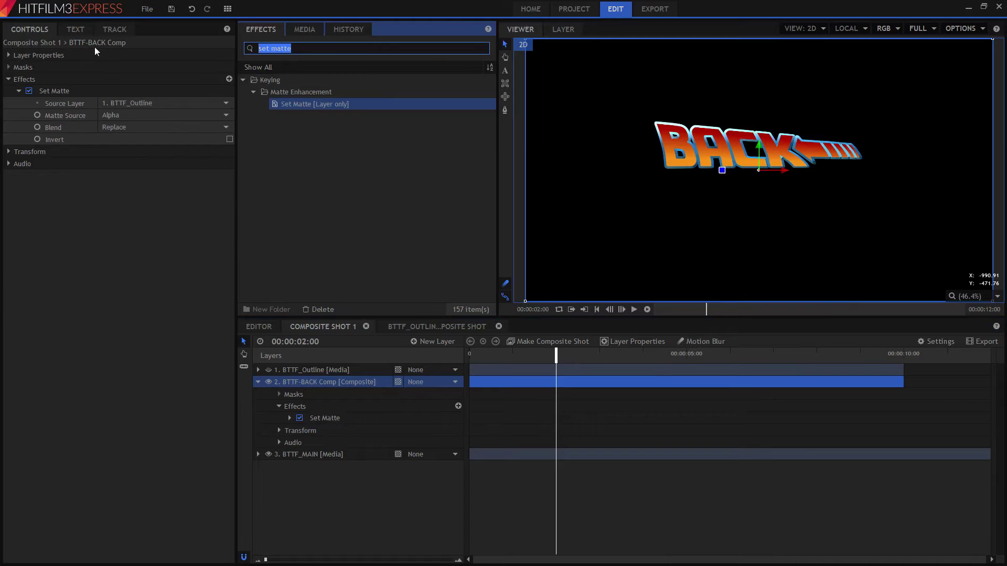
pyautogui.write('Glow')
pyautogui.click(300, 91)
pyautogui.moveTo(276, 88); pyautogui.dragTo(328, 411)
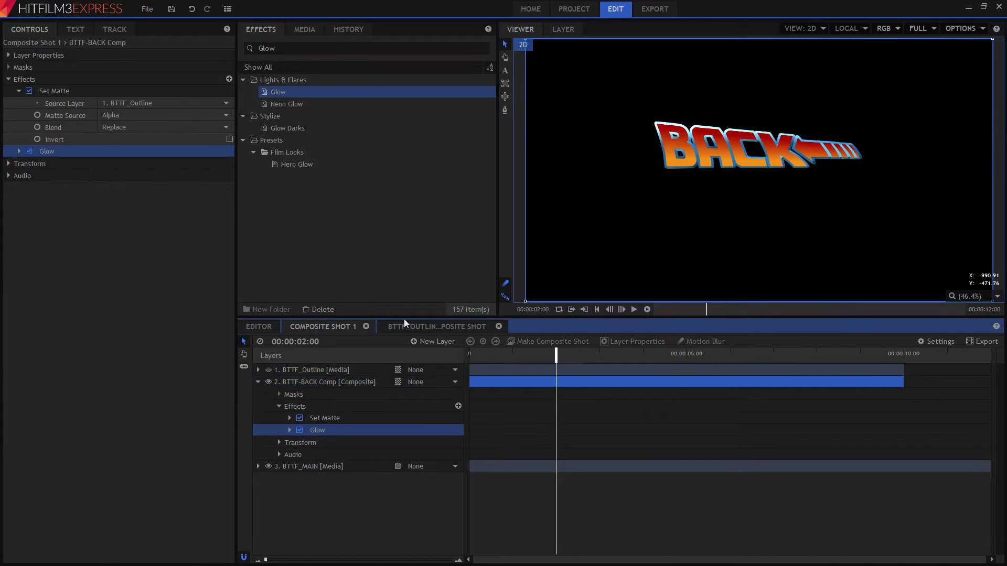
pyautogui.click(19, 151)
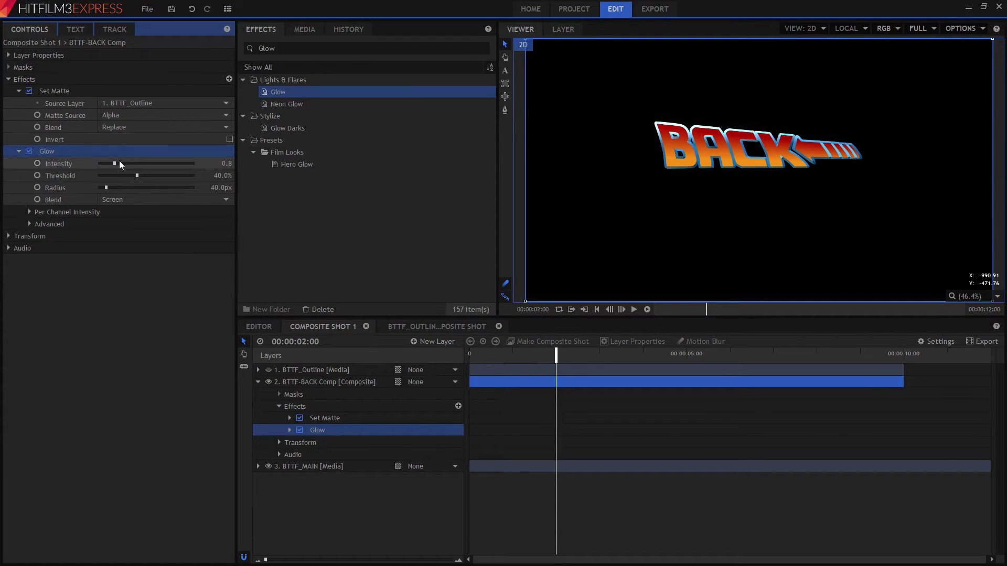
# Set the Glow to intensity 2.6, threshold 47% and radius 56.3 px, judging it at 00:00:03:04
pyautogui.moveTo(114, 163); pyautogui.dragTo(182, 162)
pyautogui.moveTo(555, 359); pyautogui.dragTo(603, 355)
pyautogui.moveTo(181, 163); pyautogui.dragTo(111, 188)
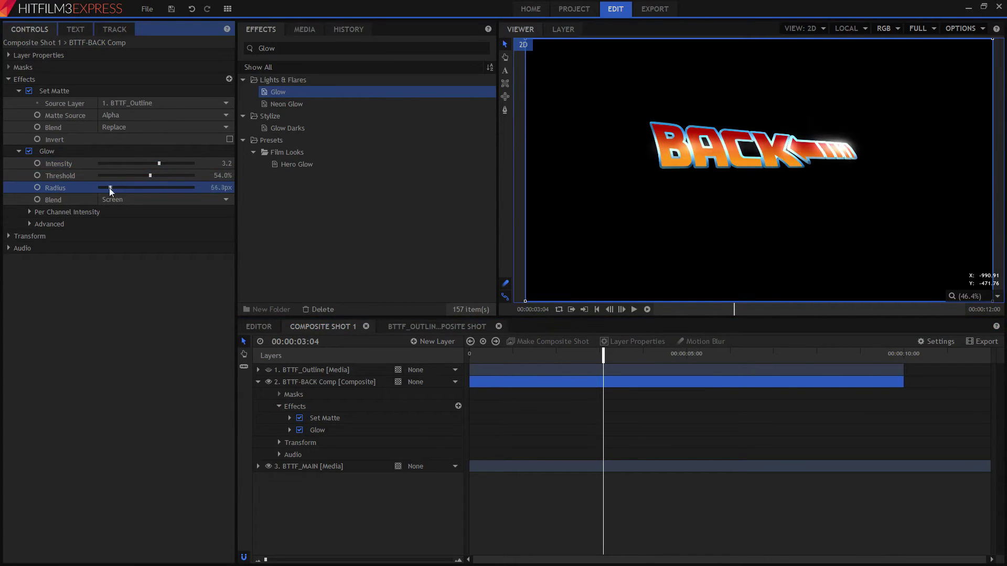
pyautogui.moveTo(157, 163)
pyautogui.mouseDown()
pyautogui.moveTo(174, 164)
pyautogui.moveTo(142, 167)
pyautogui.moveTo(144, 176)
pyautogui.mouseUp()
# Set Color A in the Glow's advanced settings to blue (32, 43, 255)
pyautogui.click(32, 222)
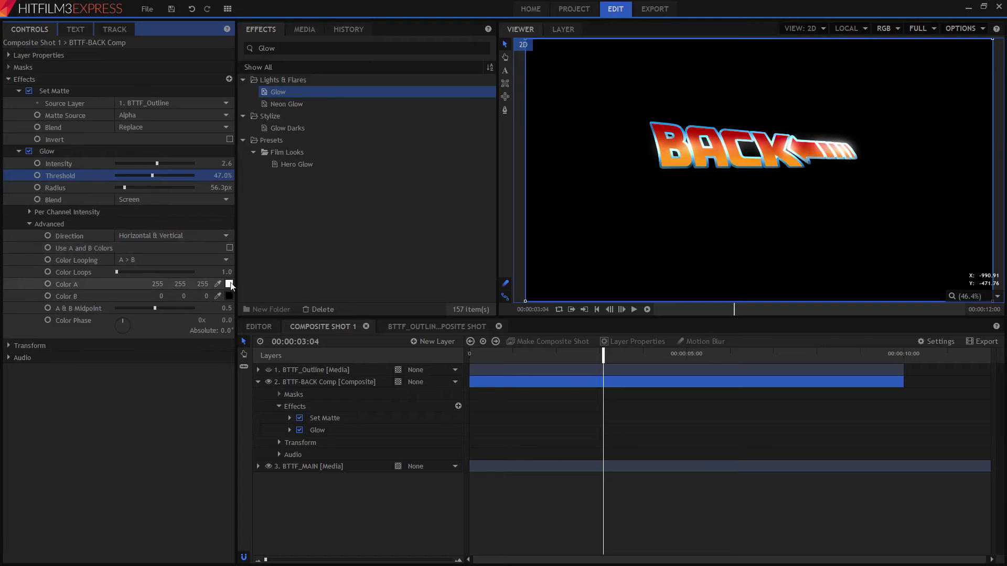
pyautogui.click(230, 284)
pyautogui.moveTo(554, 198)
pyautogui.mouseDown()
pyautogui.moveTo(552, 215)
pyautogui.moveTo(536, 216)
pyautogui.moveTo(536, 203)
pyautogui.mouseUp()
pyautogui.click(571, 376)
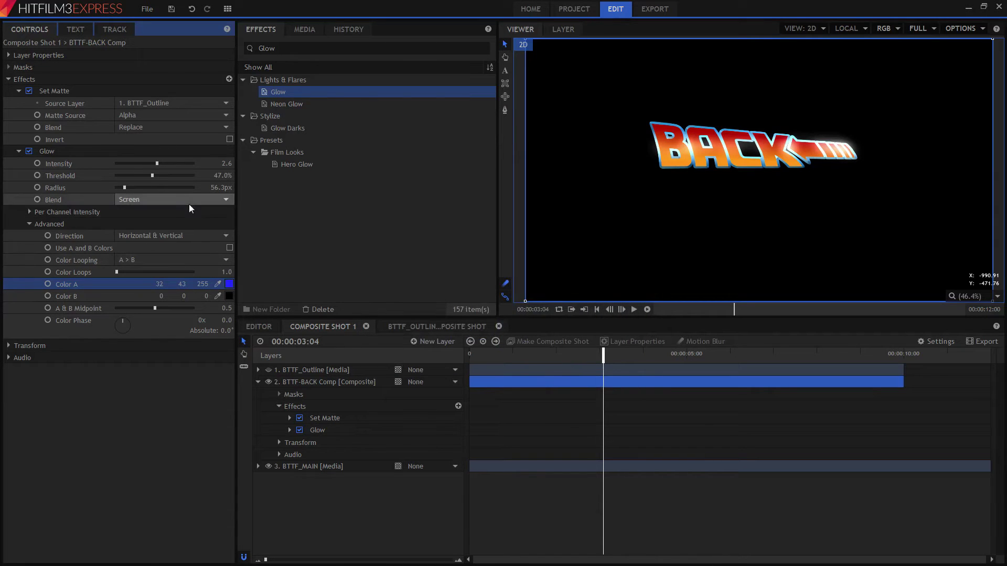
pyautogui.click(30, 211)
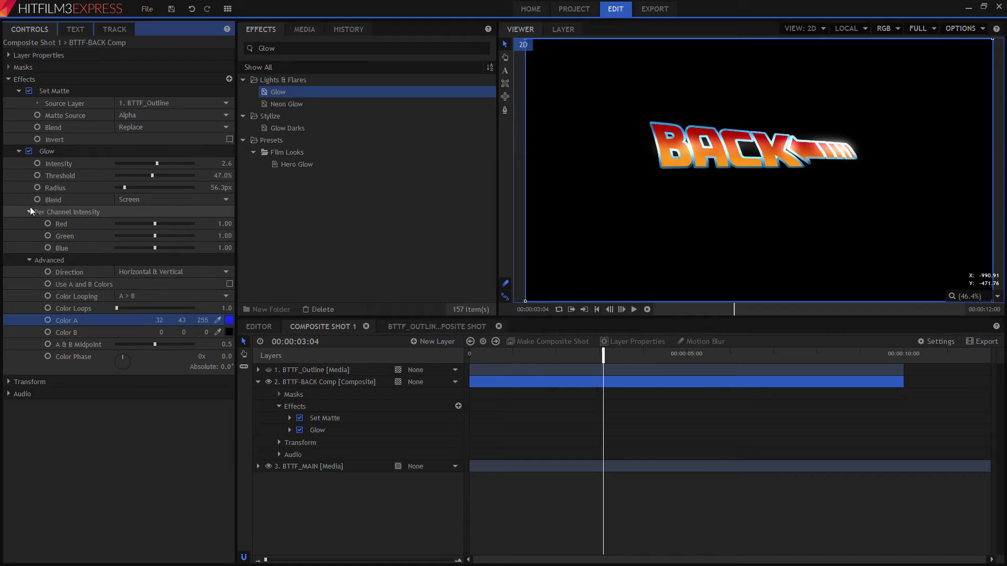
pyautogui.moveTo(155, 235); pyautogui.dragTo(117, 224)
pyautogui.click(229, 320)
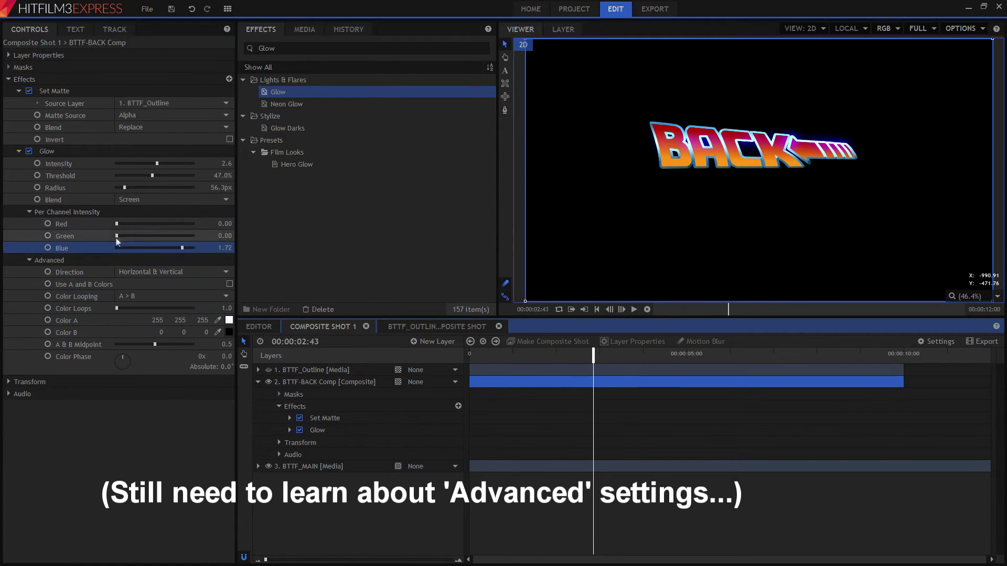
pyautogui.moveTo(140, 224); pyautogui.dragTo(127, 224)
pyautogui.moveTo(182, 247); pyautogui.dragTo(145, 236)
pyautogui.click(468, 364)
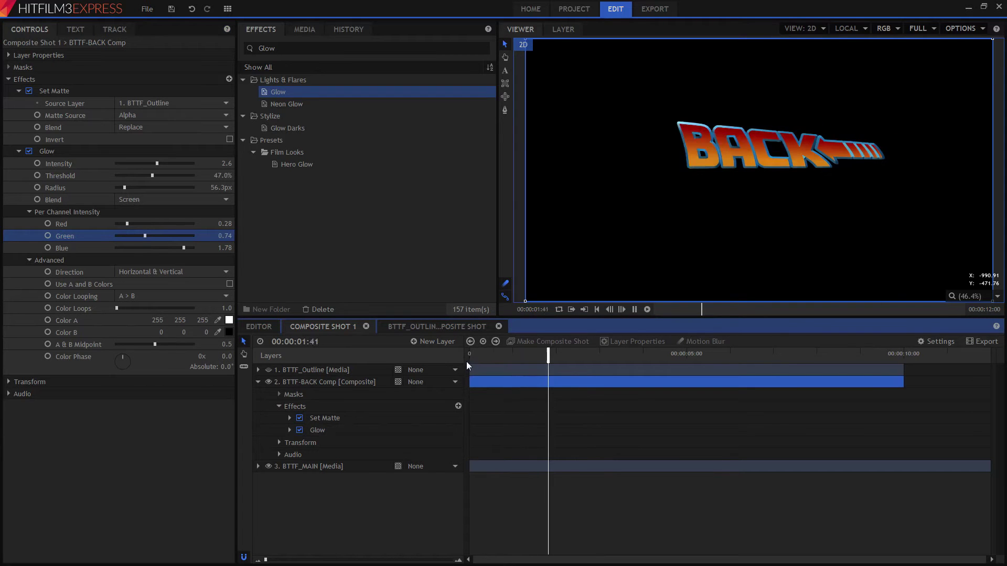
pyautogui.press('space')
pyautogui.moveTo(652, 354); pyautogui.dragTo(624, 358)
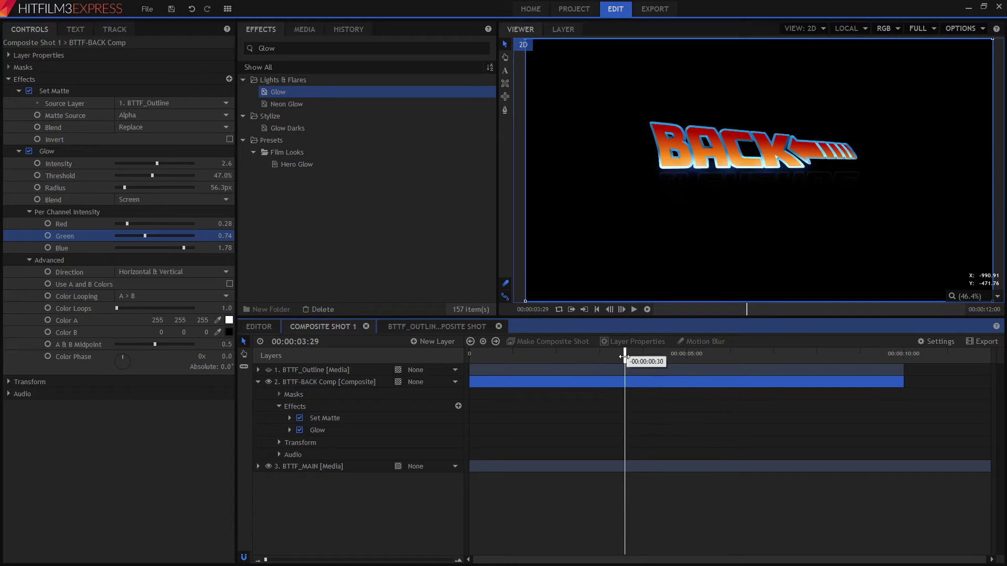
# Try the Screen blend mode on the BTTF-BACK Comp layer and check the frame at 00:00:03:10
pyautogui.rightClick(355, 383)
pyautogui.moveTo(420, 151)
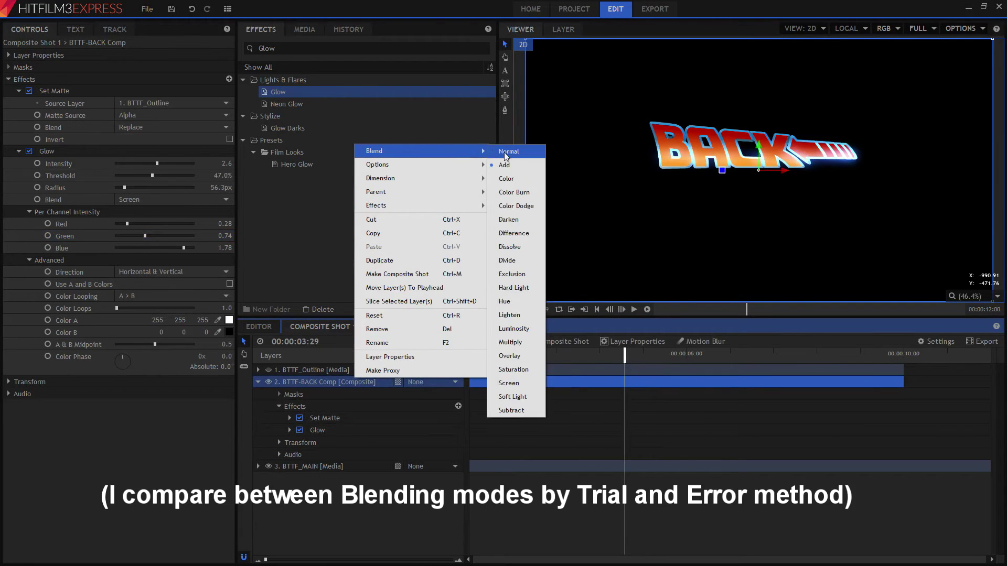
pyautogui.click(524, 383)
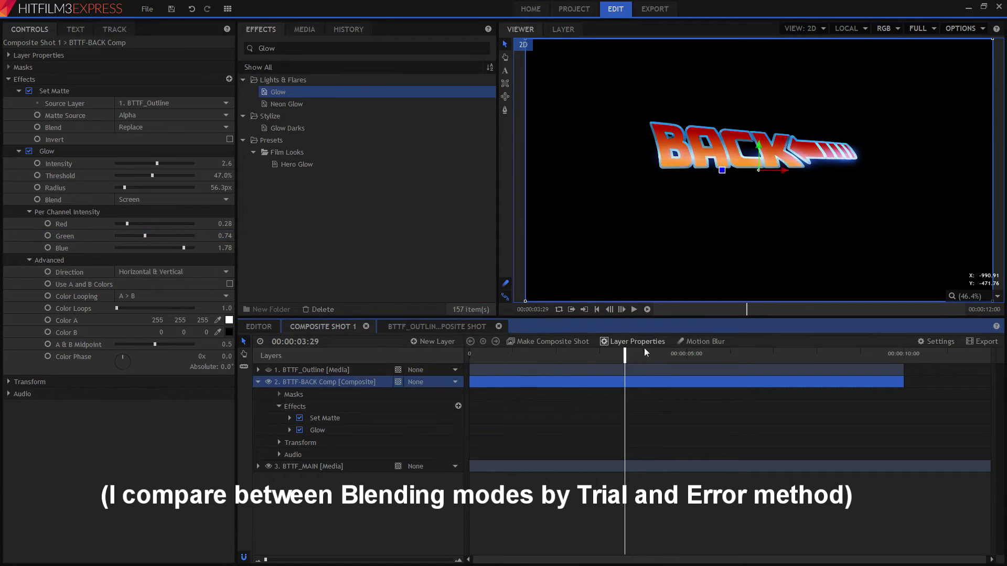
pyautogui.moveTo(608, 359); pyautogui.dragTo(608, 359)
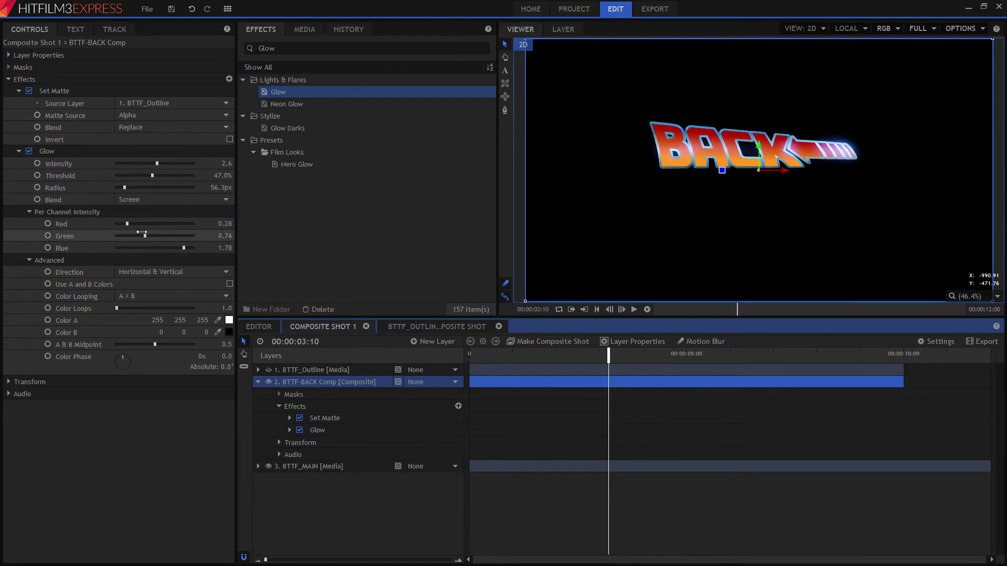
# Set the Glow's green channel intensity to 0.88 and its blend to Add
pyautogui.moveTo(146, 236); pyautogui.dragTo(136, 236)
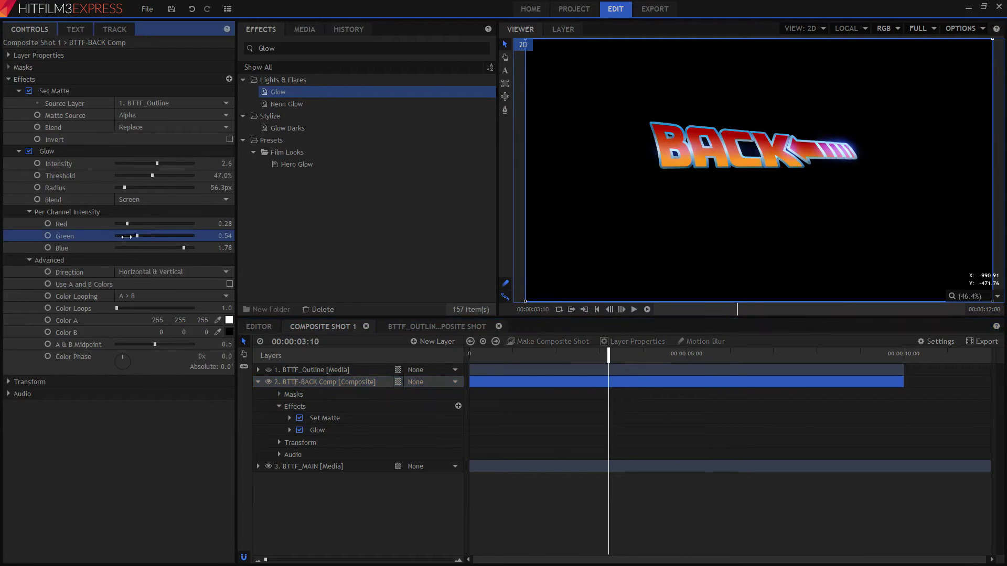
pyautogui.click(157, 199)
pyautogui.click(161, 231)
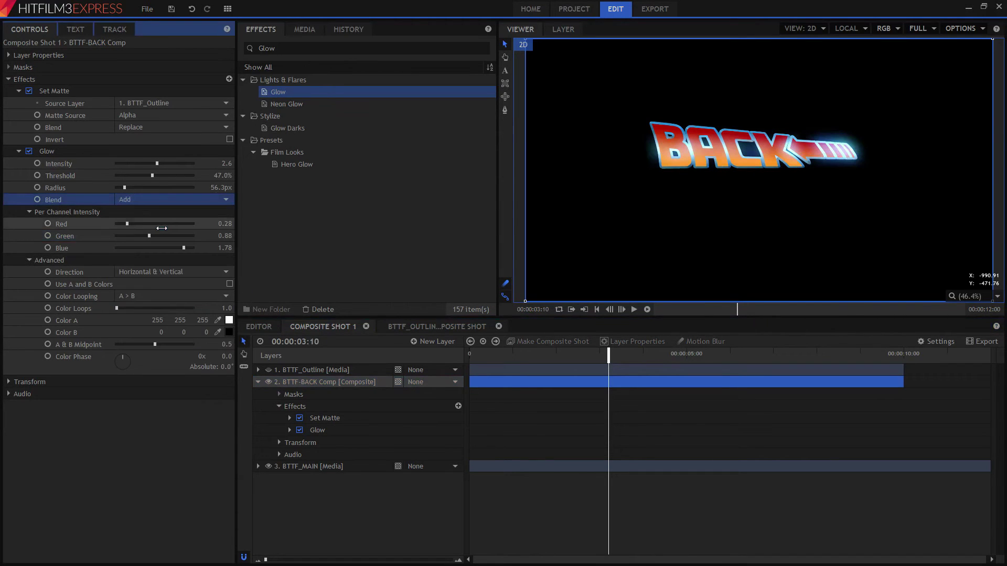
pyautogui.click(167, 200)
pyautogui.click(168, 201)
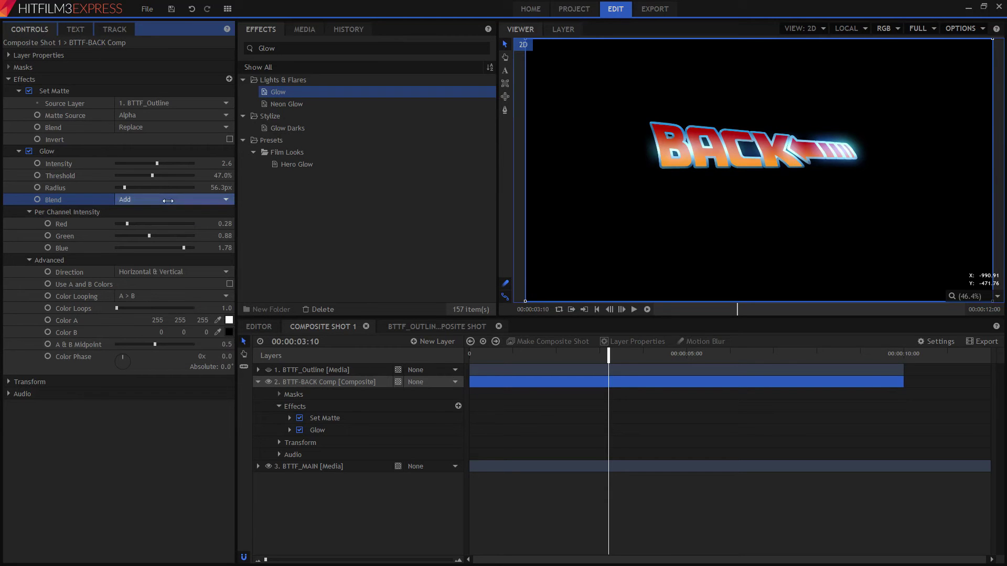
# Return the BTTF-BACK Comp layer's blend mode to Add
pyautogui.rightClick(336, 383)
pyautogui.moveTo(398, 153)
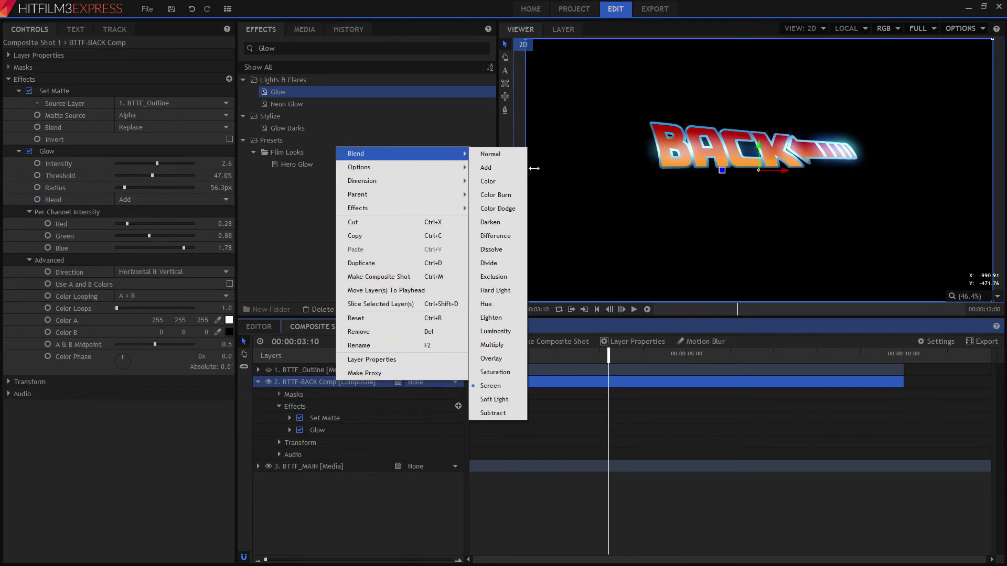
pyautogui.click(512, 170)
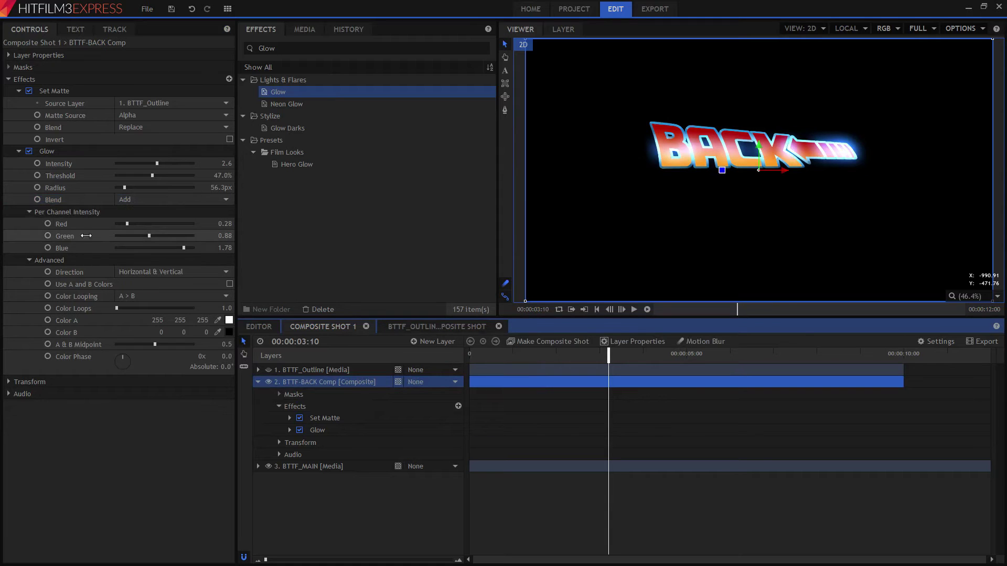
# Reduce the Glow to intensity 2.3, threshold 43% and radius 46 px, and play back the title animation
pyautogui.click(137, 174)
pyautogui.moveTo(141, 171)
pyautogui.mouseDown()
pyautogui.moveTo(167, 164)
pyautogui.moveTo(141, 170)
pyautogui.moveTo(149, 177)
pyautogui.mouseUp()
pyautogui.moveTo(606, 363); pyautogui.dragTo(504, 357)
pyautogui.press('space')
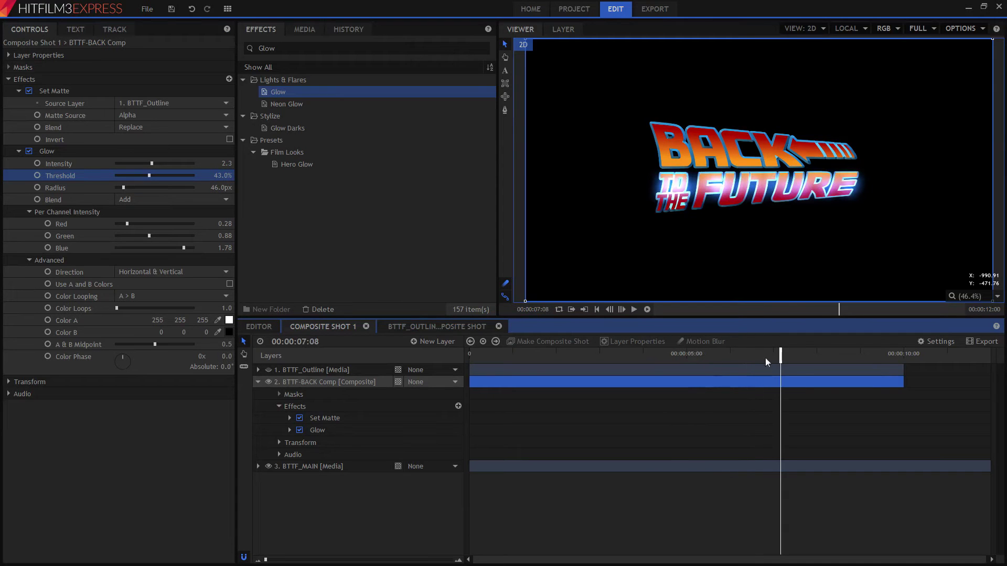
# Draw a rectangular mask around the BACK line on the BTTF-BACK Comp layer and adjust it to span the frame's full width
pyautogui.moveTo(781, 354); pyautogui.dragTo(604, 354)
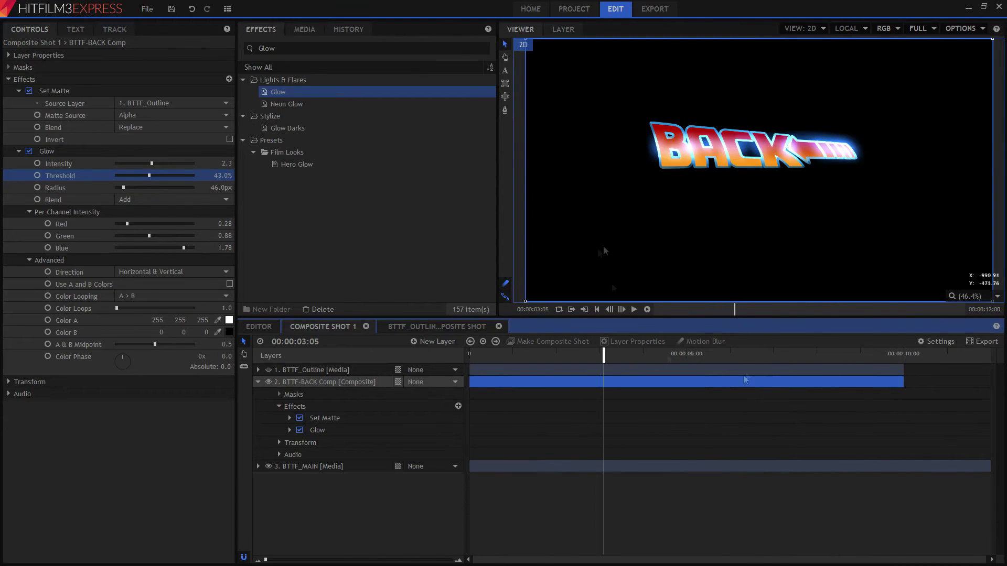
pyautogui.click(451, 395)
pyautogui.click(506, 83)
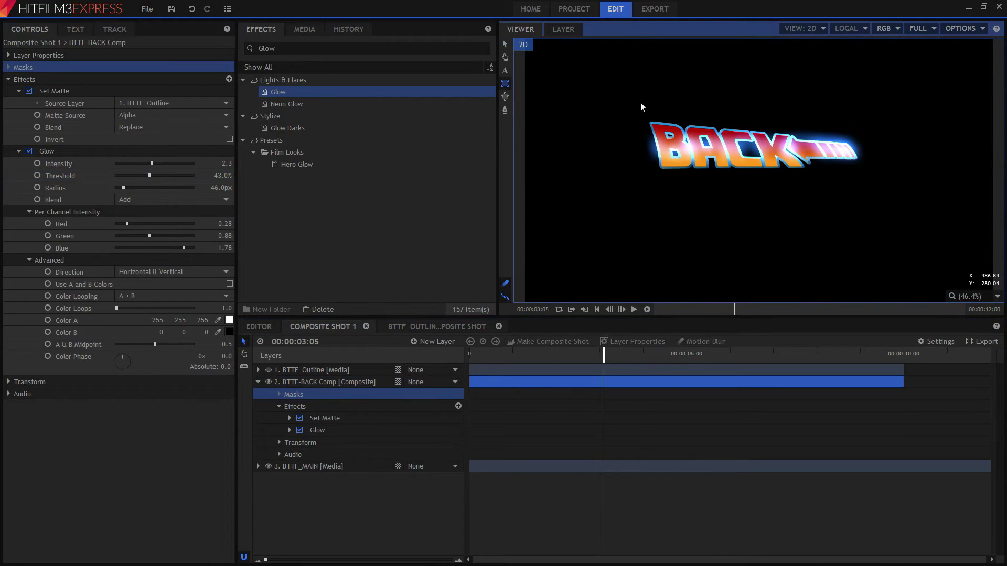
pyautogui.moveTo(634, 106); pyautogui.dragTo(656, 115)
pyautogui.moveTo(792, 164); pyautogui.dragTo(891, 175)
pyautogui.moveTo(604, 358); pyautogui.dragTo(732, 358)
pyautogui.moveTo(533, 143); pyautogui.dragTo(528, 147)
# Inspect the gradient band's movement in the BTTF_Outline Composite Shot and compare it with the title in Composite Shot 1
pyautogui.moveTo(732, 358); pyautogui.dragTo(638, 365)
pyautogui.doubleClick(638, 369)
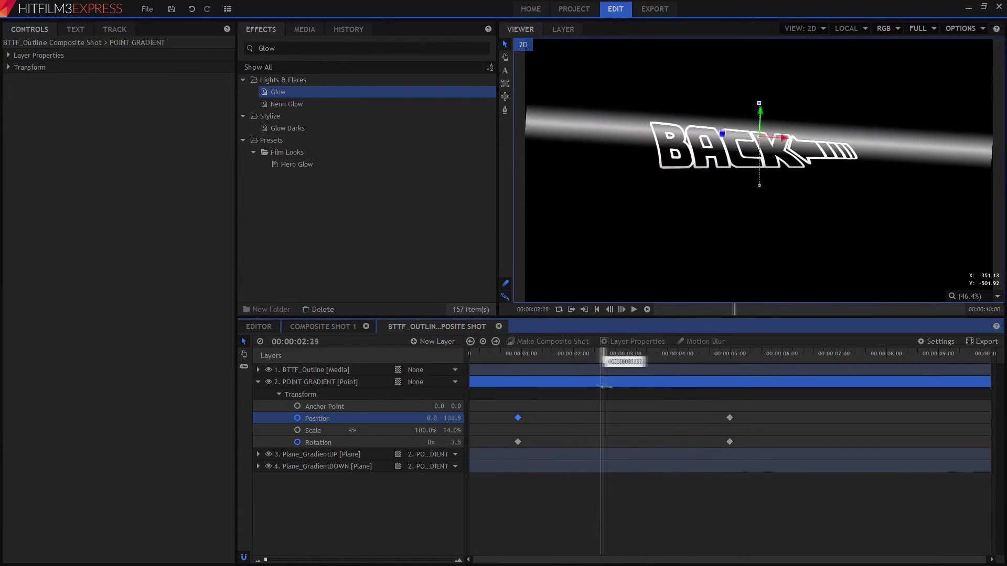
pyautogui.click(724, 189)
pyautogui.moveTo(729, 354); pyautogui.dragTo(764, 354)
pyautogui.click(323, 326)
pyautogui.moveTo(697, 354); pyautogui.dragTo(653, 355)
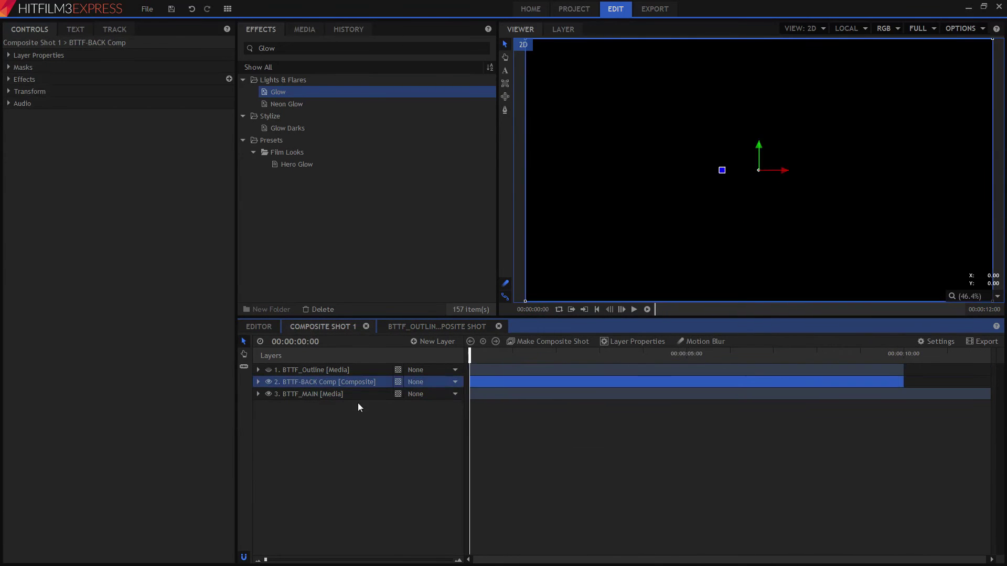
# Try duplicating the BTTF-BACK Comp layer in Composite Shot 1, and delete the duplicate
pyautogui.moveTo(601, 355); pyautogui.dragTo(773, 352)
pyautogui.rightClick(337, 382)
pyautogui.click(391, 270)
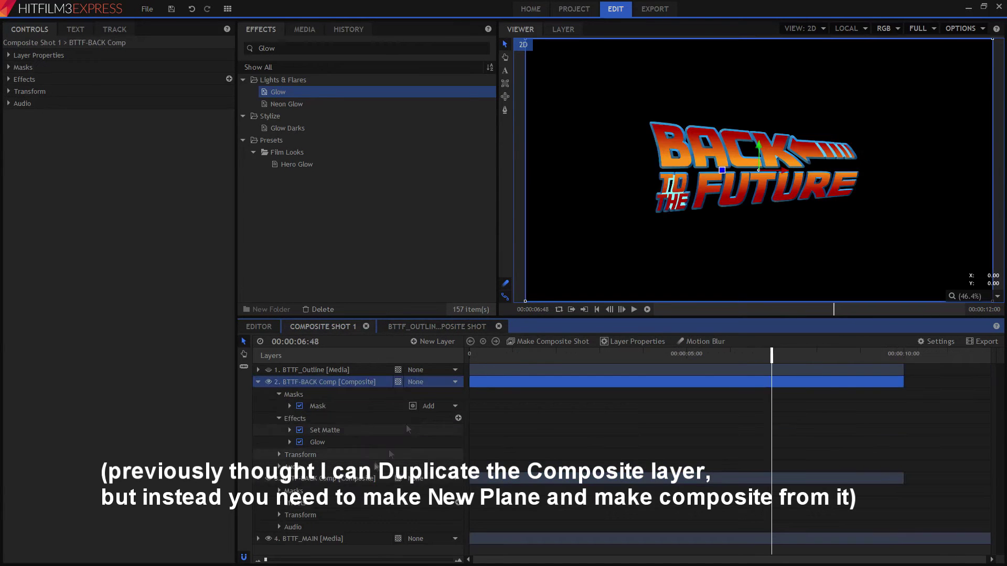
pyautogui.click(366, 478)
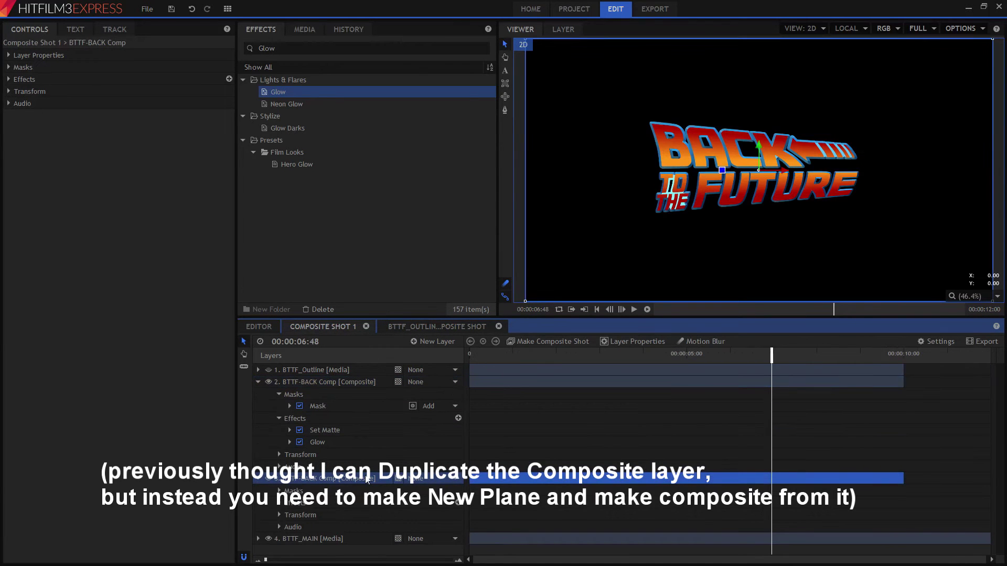
pyautogui.press('Delete')
# Create a 1920 x 1080 plane named New Plane 2 and place it directly above the BTTF_MAIN layer
pyautogui.rightClick(344, 513)
pyautogui.moveTo(400, 521)
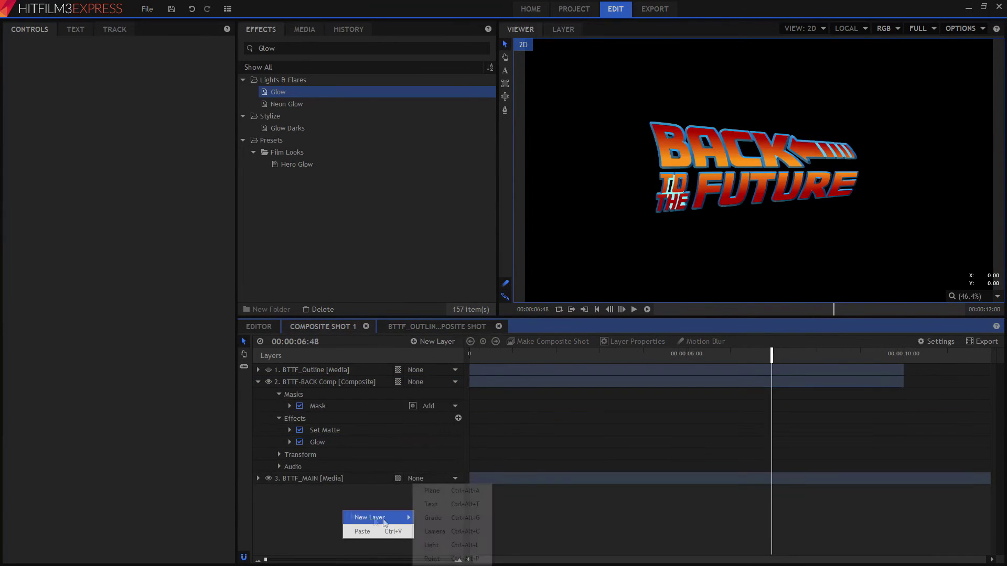
pyautogui.click(443, 490)
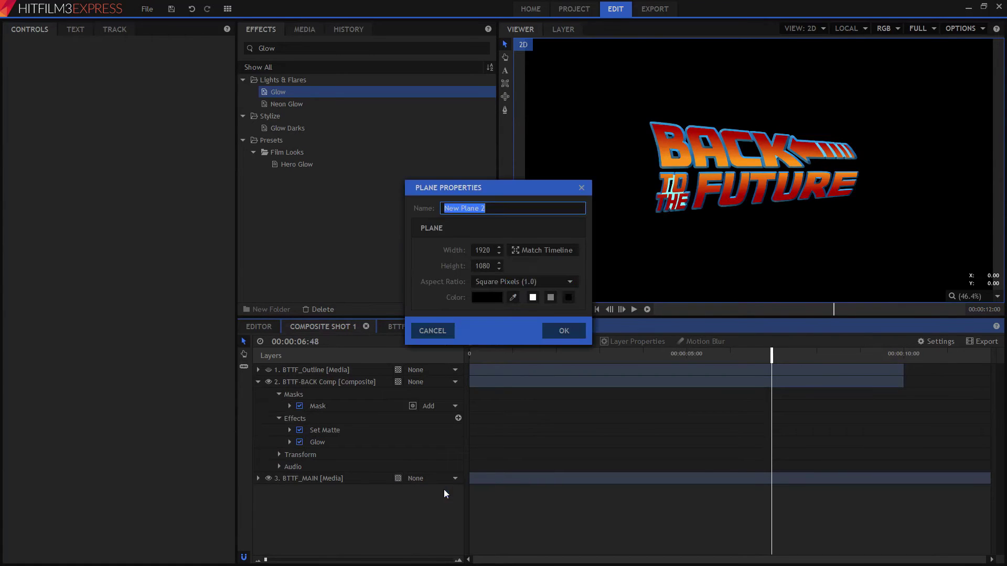
pyautogui.click(571, 331)
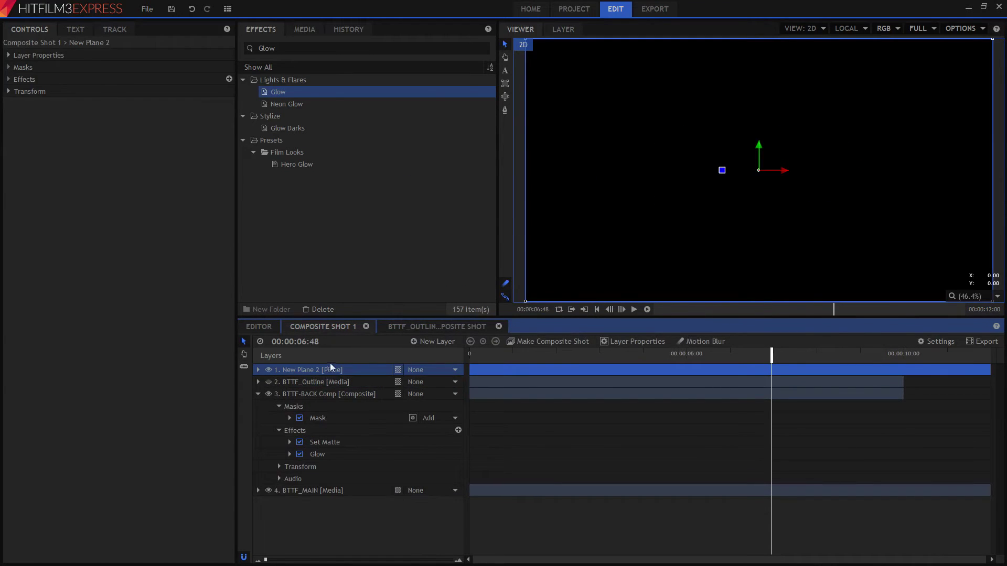
pyautogui.moveTo(324, 389); pyautogui.dragTo(336, 495)
# Make a composite shot named BTTF-ToTheFuture Comp from the New Plane 2 layer
pyautogui.rightClick(335, 475)
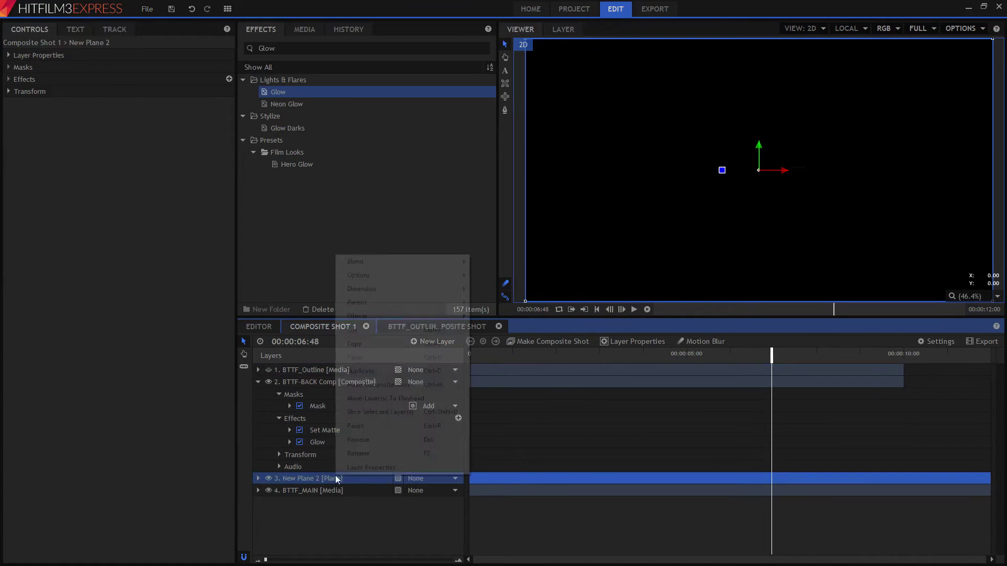
pyautogui.click(371, 386)
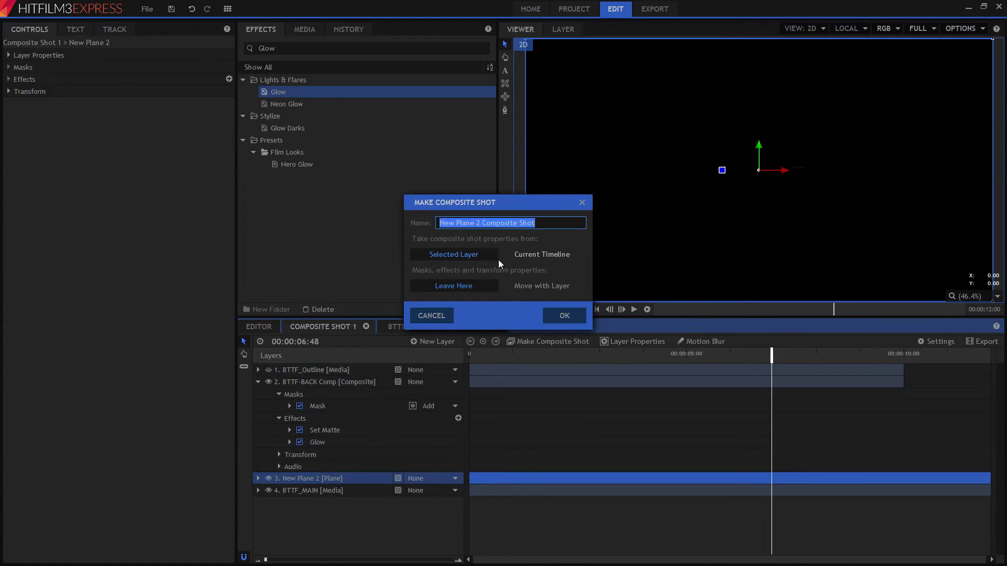
pyautogui.write('BTTF')
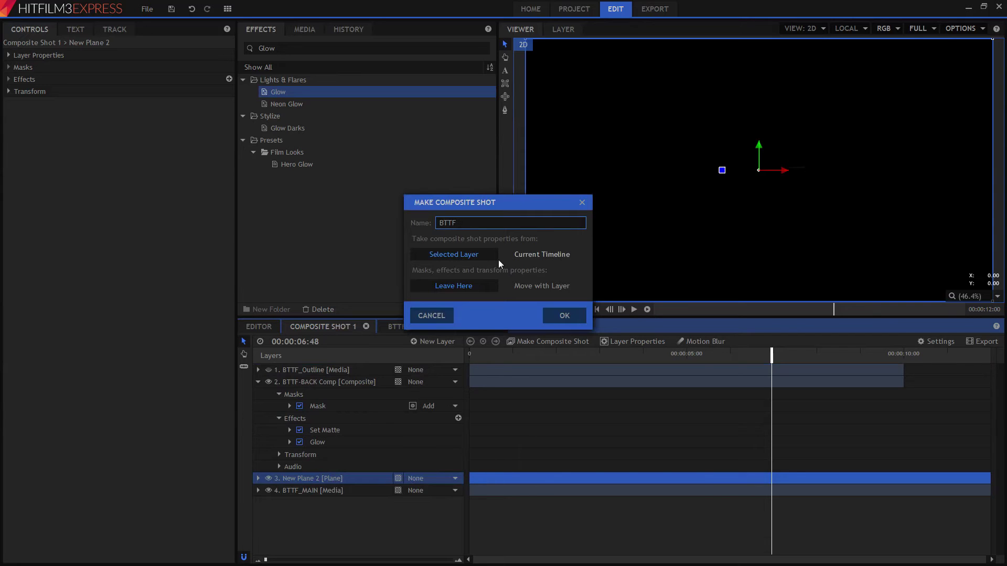
pyautogui.write('-ToTheFuture Comp')
pyautogui.press('Return')
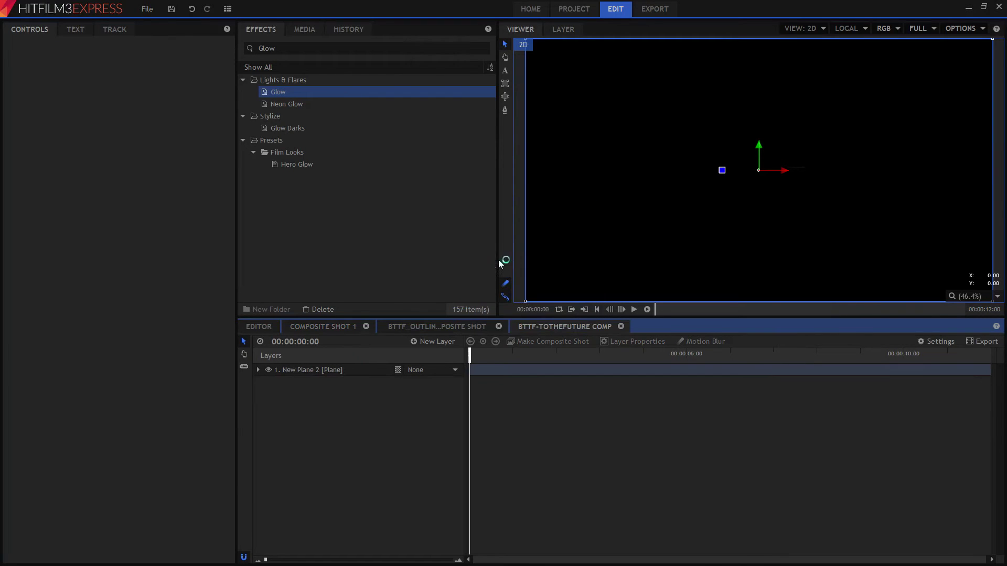
# Copy all layers of the BTTF_Outline Composite Shot and paste them into BTTF-ToTheFuture Comp
pyautogui.click(437, 327)
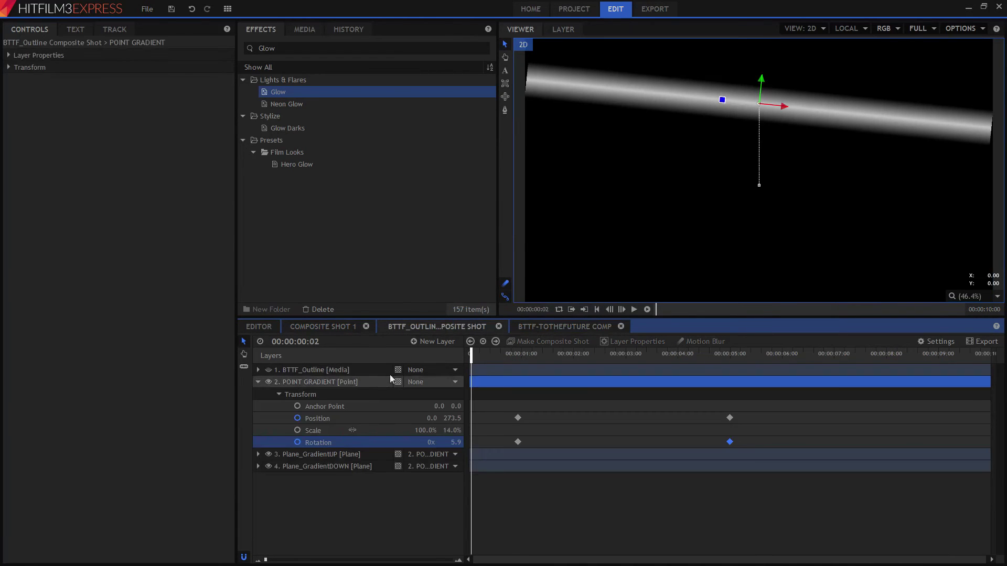
pyautogui.hotkey('ctrl', 'a')
pyautogui.rightClick(339, 383)
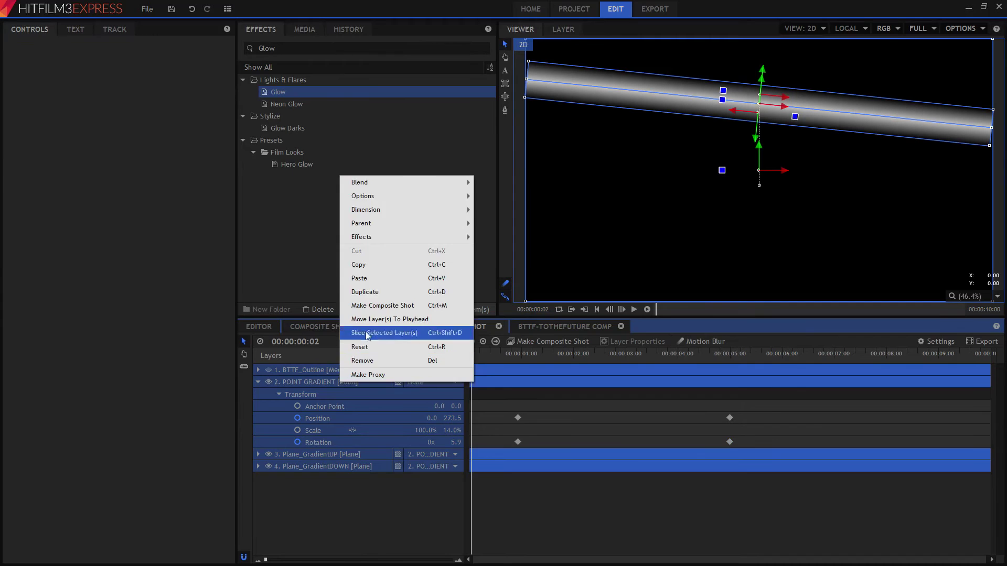
pyautogui.click(376, 267)
pyautogui.click(552, 325)
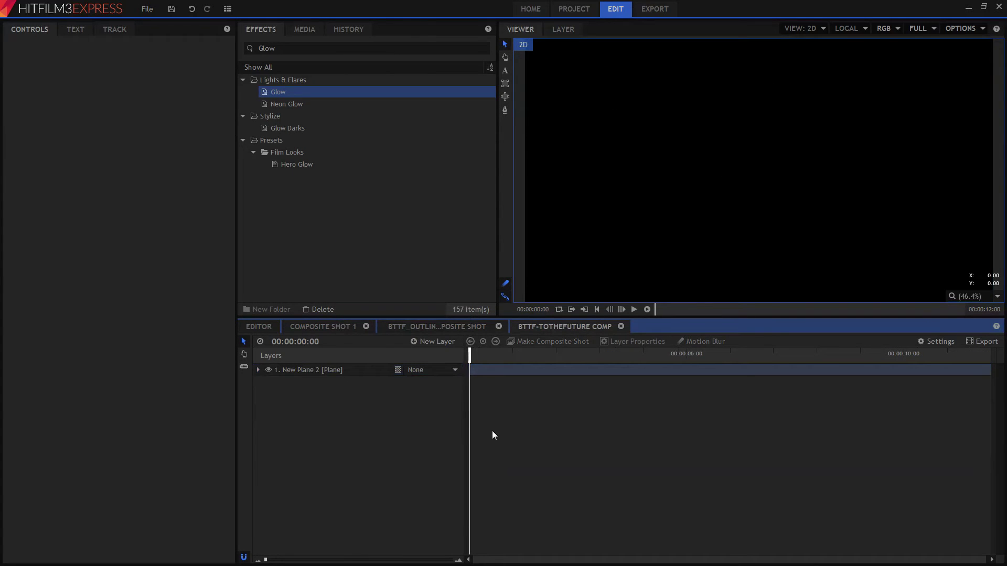
pyautogui.rightClick(491, 416)
pyautogui.click(511, 434)
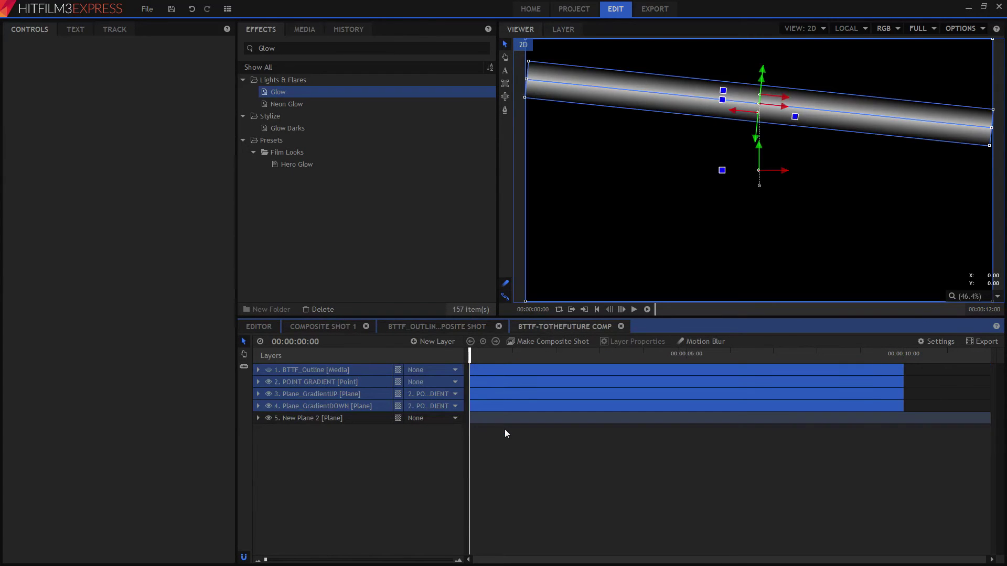
# Delete the New Plane 2 layer from BTTF-ToTheFuture Comp, keeping the pasted outline and gradient layers
pyautogui.moveTo(476, 359); pyautogui.dragTo(607, 358)
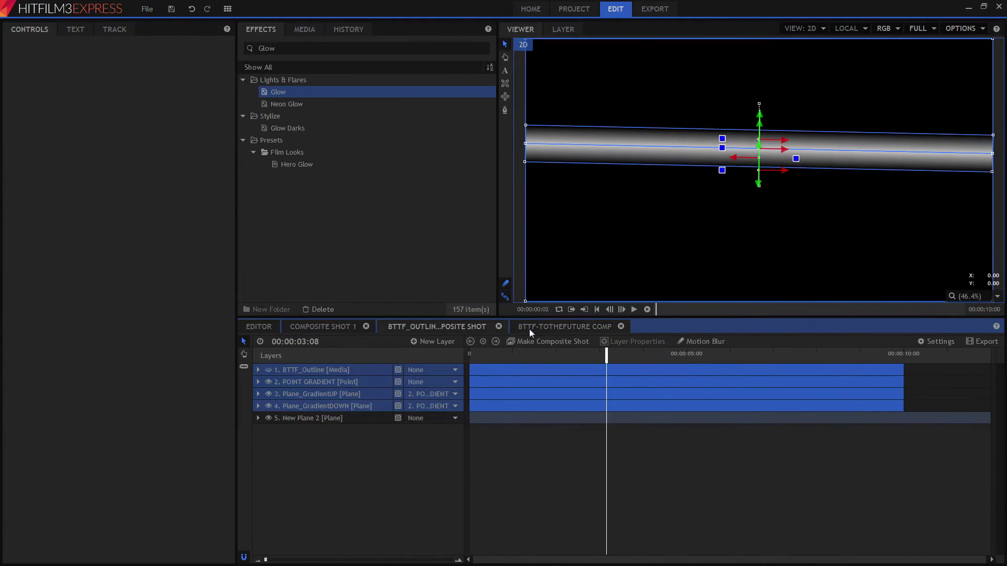
pyautogui.click(584, 325)
pyautogui.click(319, 419)
pyautogui.press('Delete')
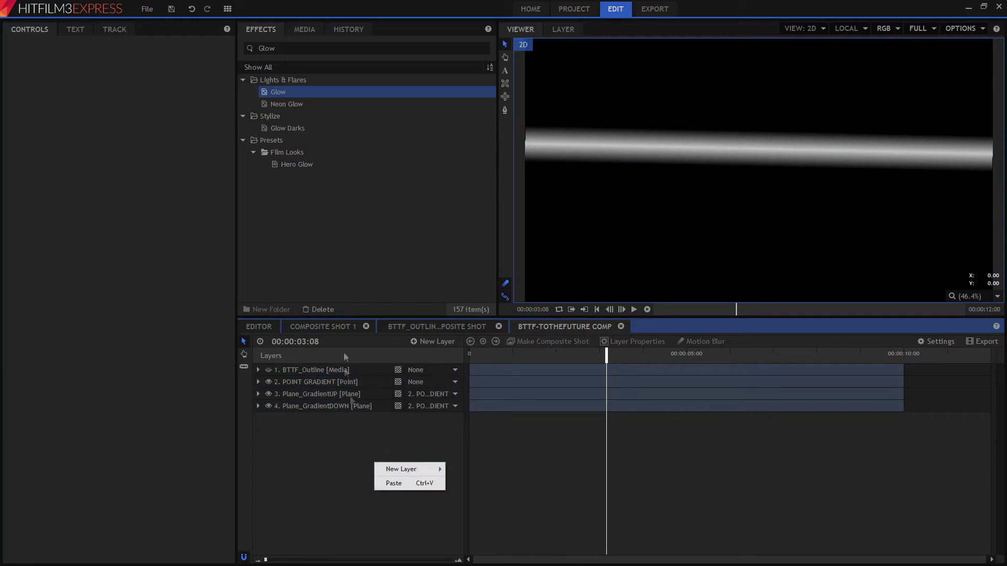
# Set the BTTF-ToTheFuture Comp duration to 00:00:10:00 and scrub through its timeline
pyautogui.click(936, 341)
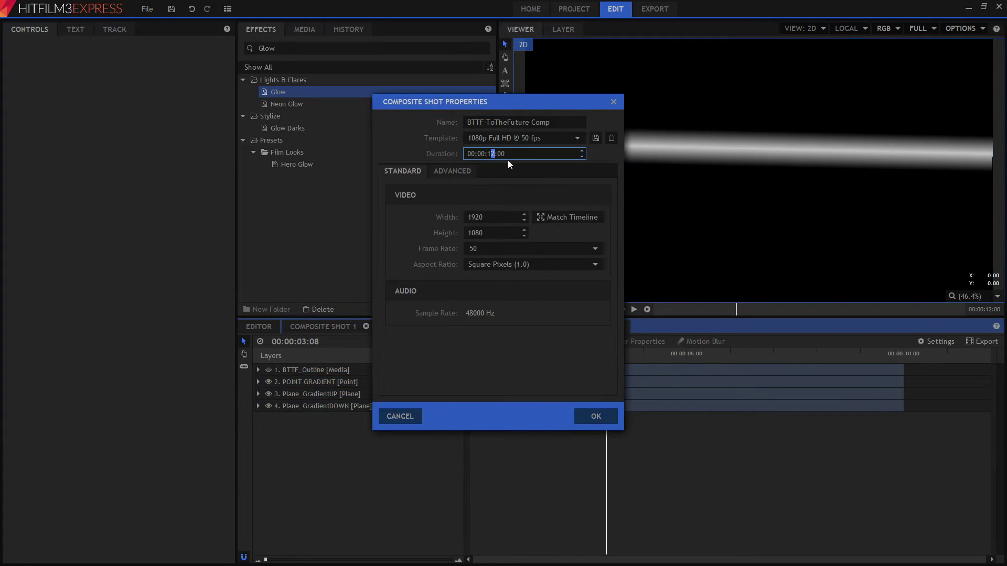
pyautogui.write('0')
pyautogui.press('Return')
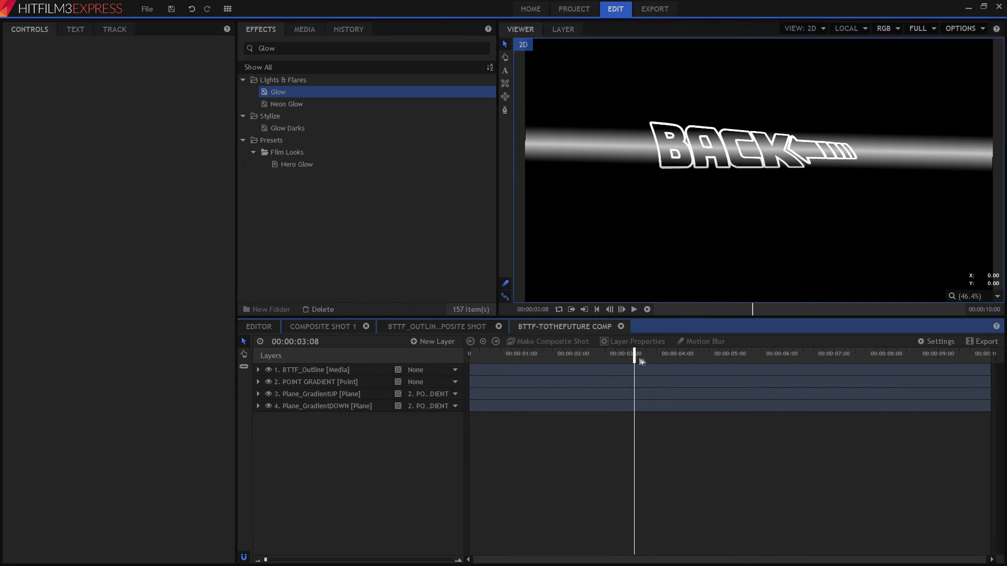
pyautogui.moveTo(641, 361); pyautogui.dragTo(766, 359)
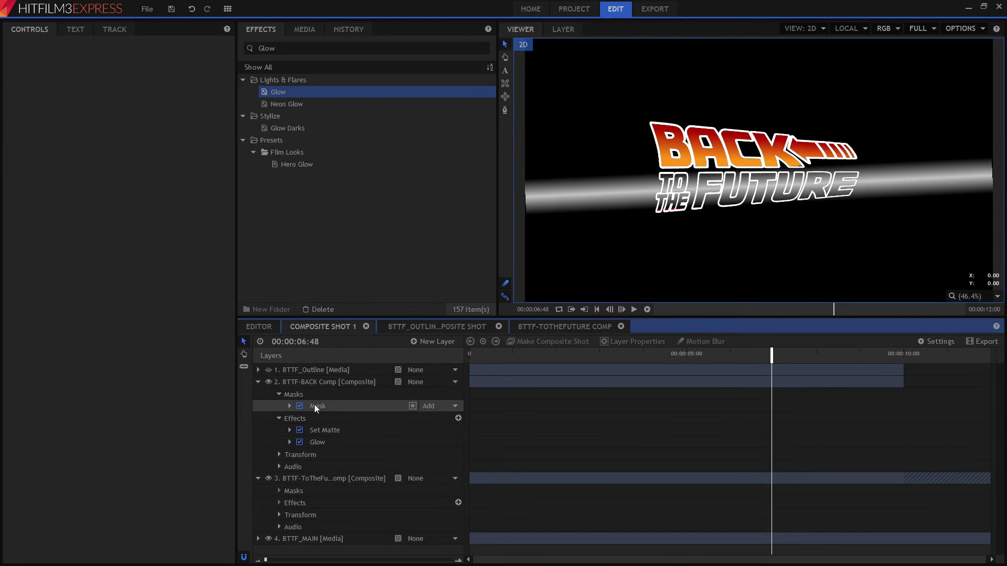
# In Composite Shot 1, copy BTTF-BACK Comp's mask and its Set Matte and Glow effects onto the BTTF-ToTheFuture Comp layer
pyautogui.click(301, 493)
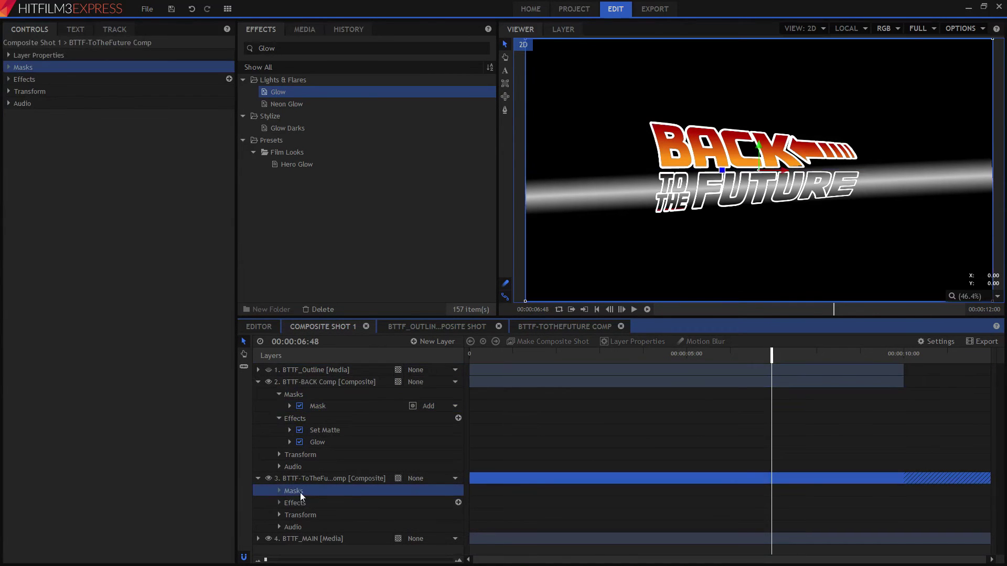
pyautogui.hotkey('ctrl', 'v')
pyautogui.click(327, 419)
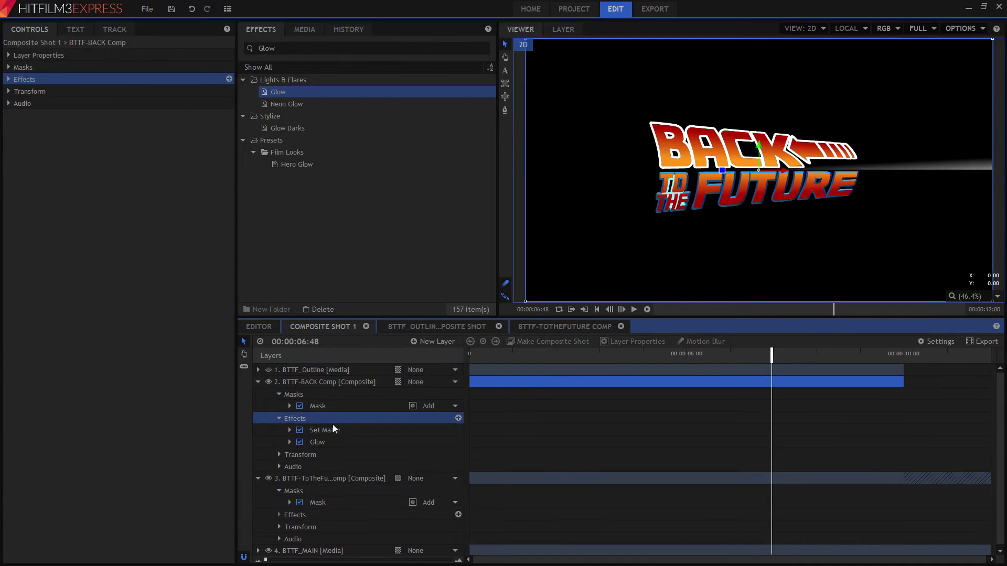
pyautogui.click(332, 429)
pyautogui.hotkey('ctrl', 'c')
pyautogui.click(323, 513)
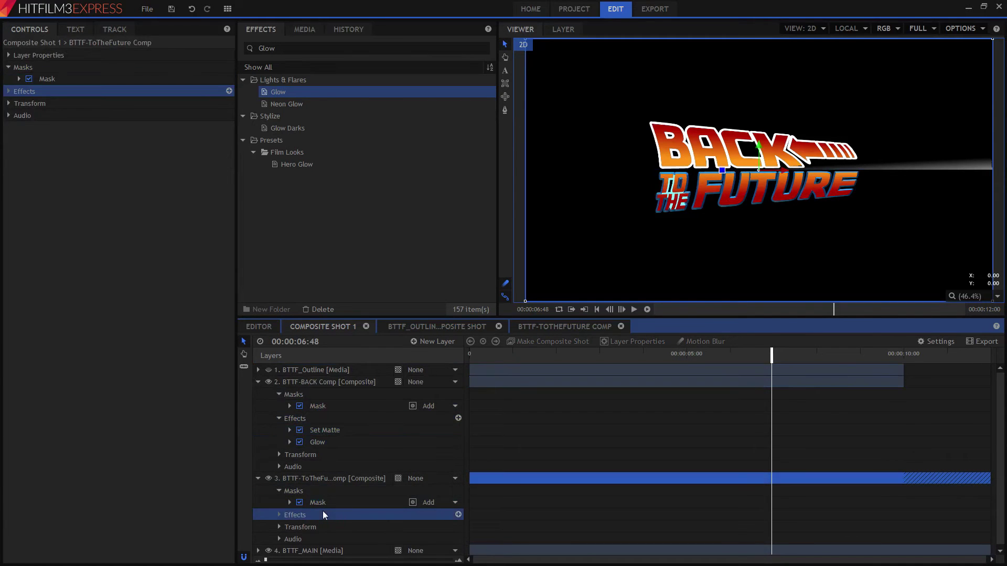
pyautogui.hotkey('ctrl', 'v')
pyautogui.scroll(-1, 354, 511)
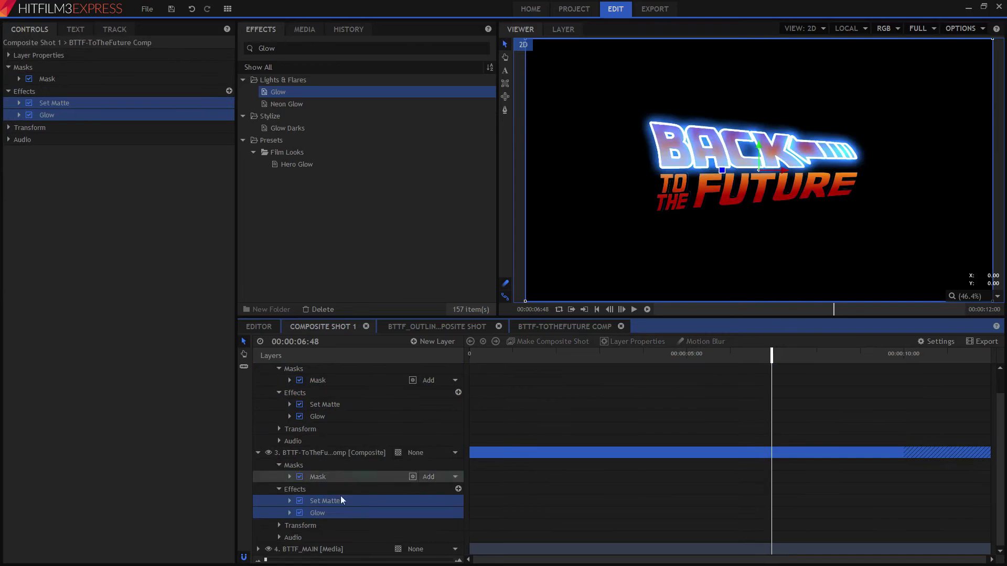
# Move the BTTF-ToTheFuture Comp mask down over the TO THE FUTURE lines and adjust its corner points to fit
pyautogui.click(309, 427)
pyautogui.click(279, 429)
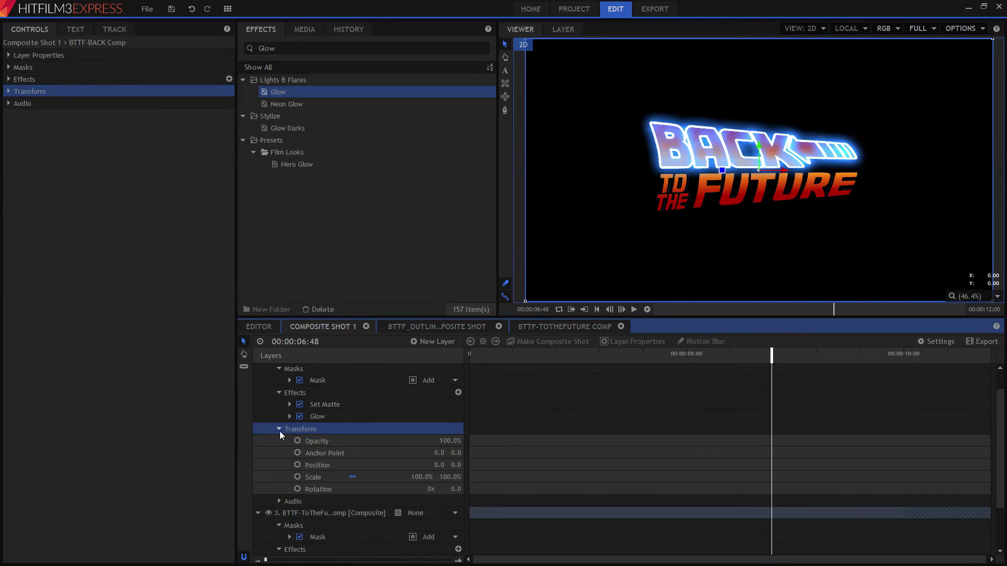
pyautogui.click(279, 429)
pyautogui.click(566, 358)
pyautogui.moveTo(565, 358); pyautogui.dragTo(798, 359)
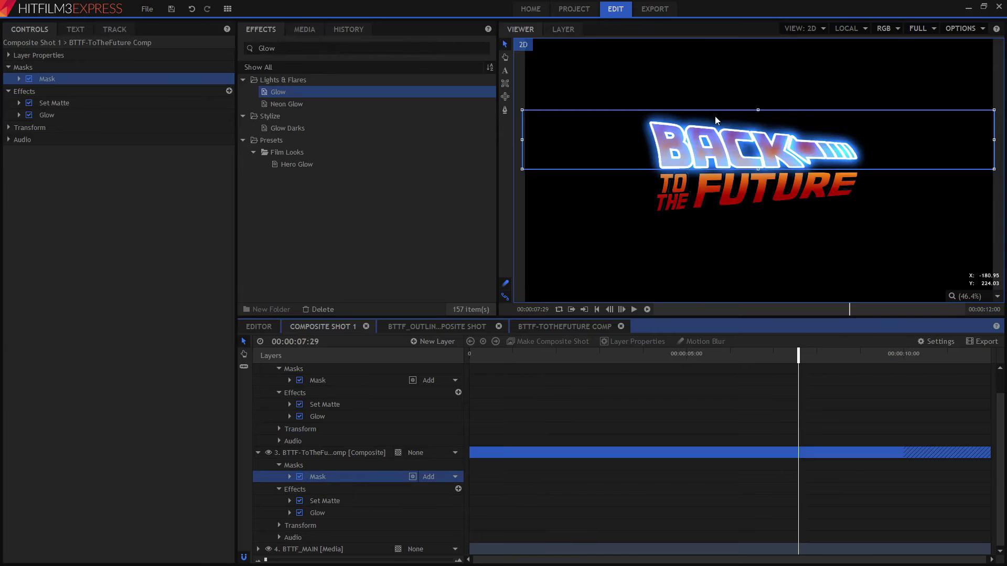
pyautogui.moveTo(719, 115); pyautogui.dragTo(719, 172)
pyautogui.click(523, 173)
# Trim the start of the BTTF-ToTheFuture Comp layer to 00:00:04:00 and check the frame at 00:00:04:23
pyautogui.moveTo(798, 354); pyautogui.dragTo(646, 372)
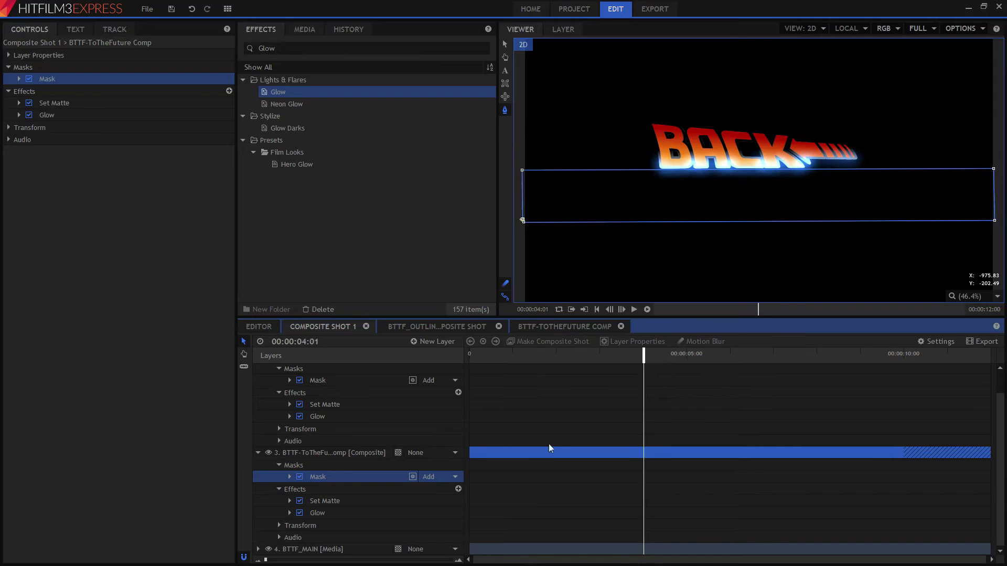
pyautogui.moveTo(468, 454); pyautogui.dragTo(643, 452)
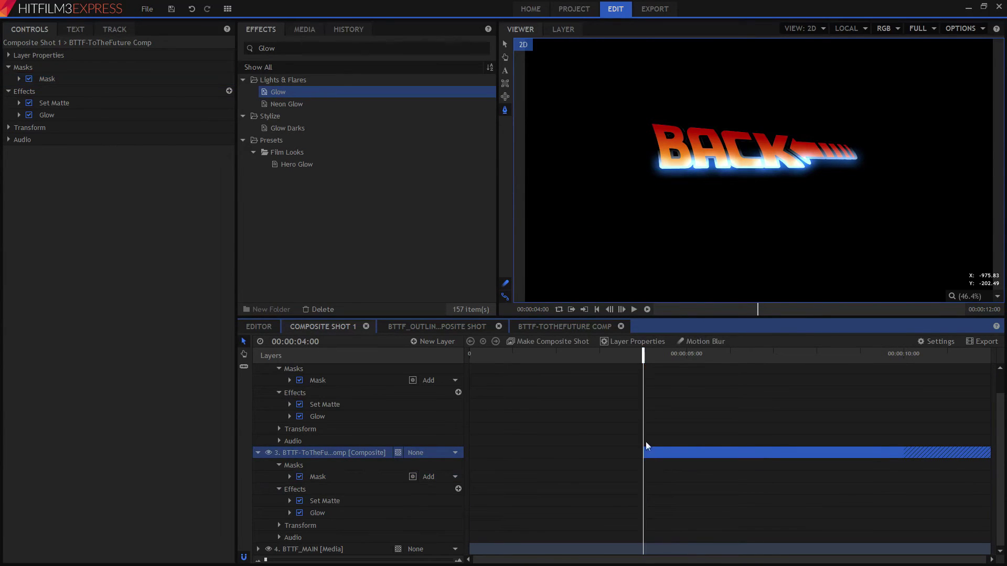
pyautogui.moveTo(665, 356); pyautogui.dragTo(664, 381)
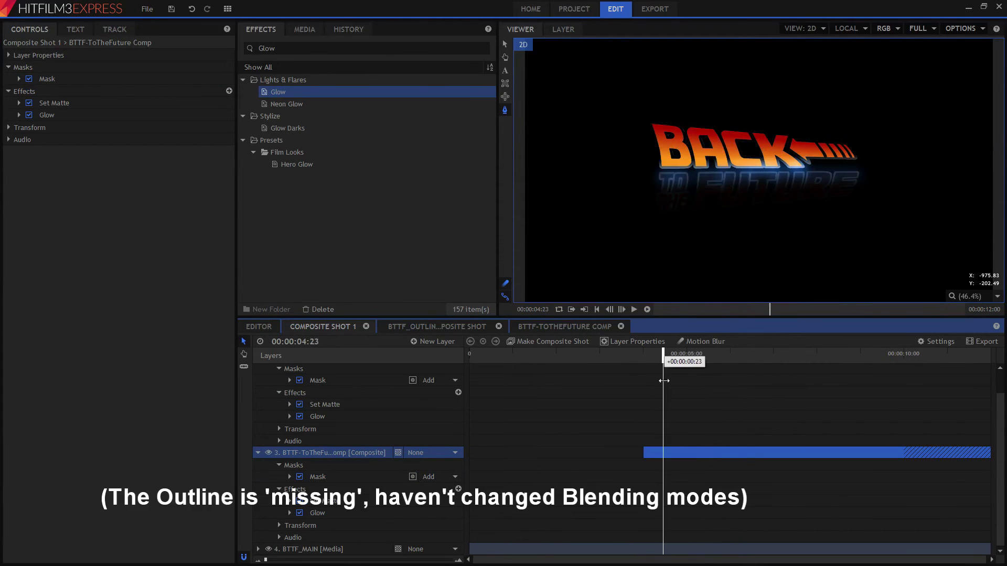
# Set the blend mode of the BTTF-BACK Comp and BTTF-ToTheFuture Comp layers to Add
pyautogui.rightClick(342, 454)
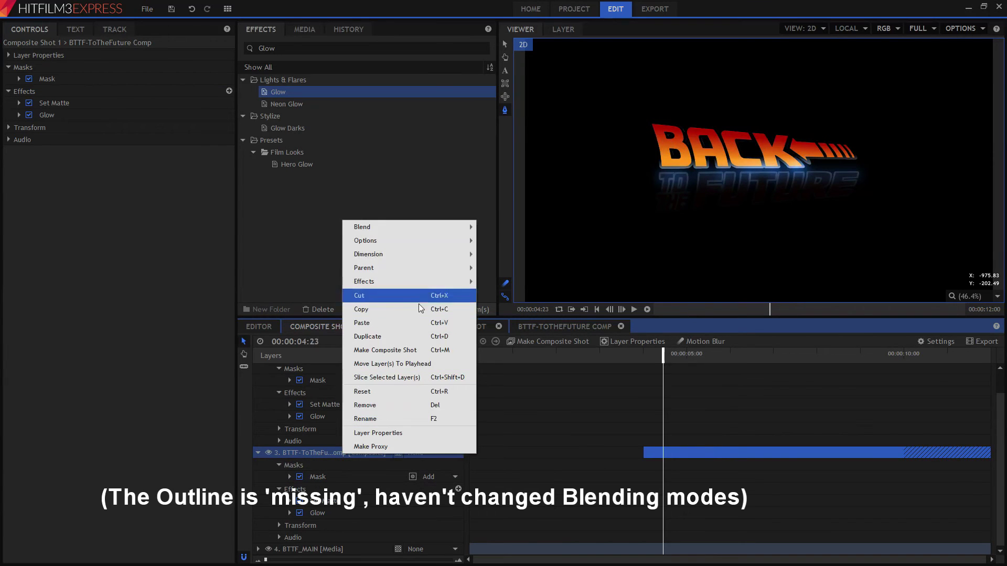
pyautogui.moveTo(409, 231)
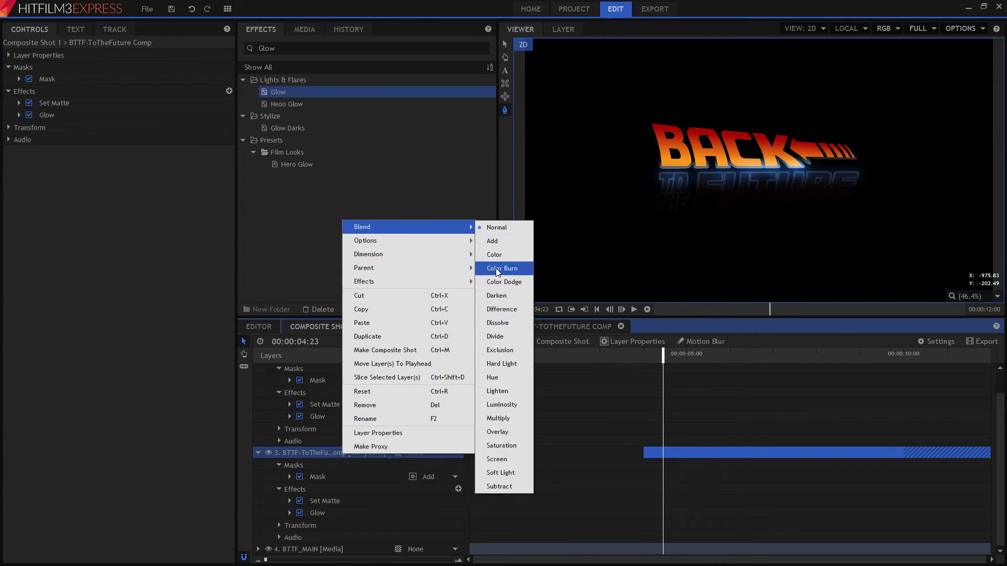
pyautogui.click(312, 374)
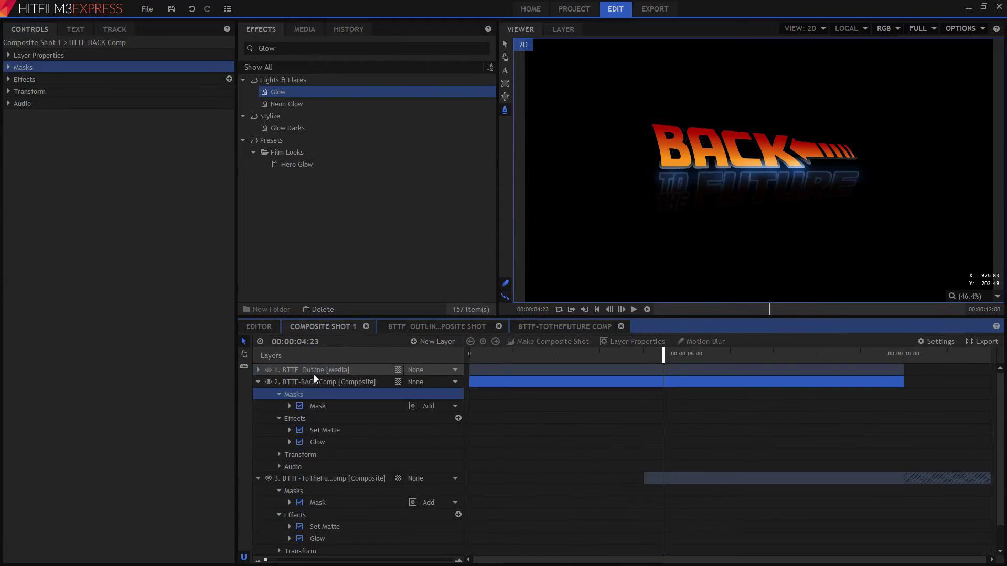
pyautogui.scroll(1, 314, 375)
pyautogui.click(328, 371)
pyautogui.rightClick(329, 379)
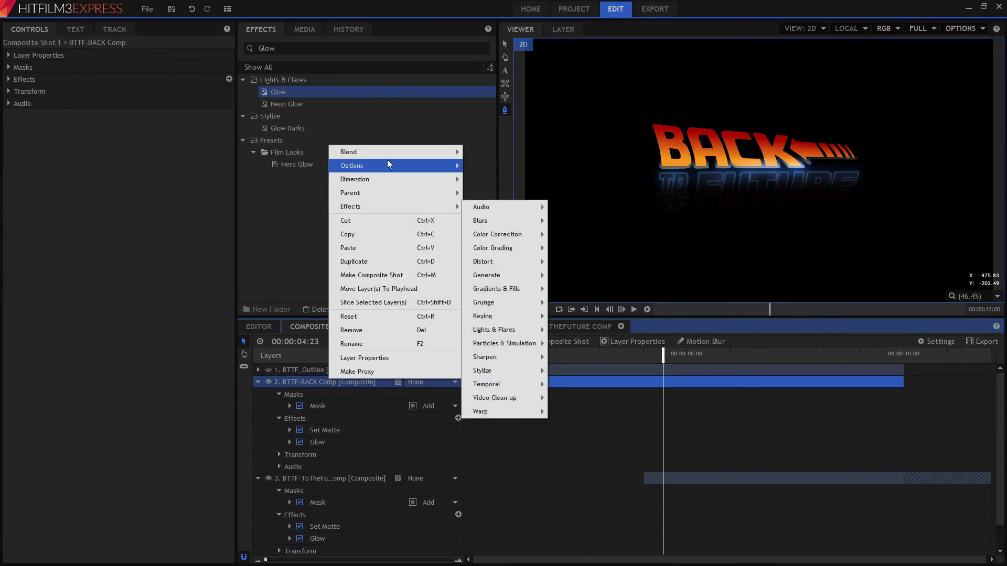
pyautogui.moveTo(386, 157)
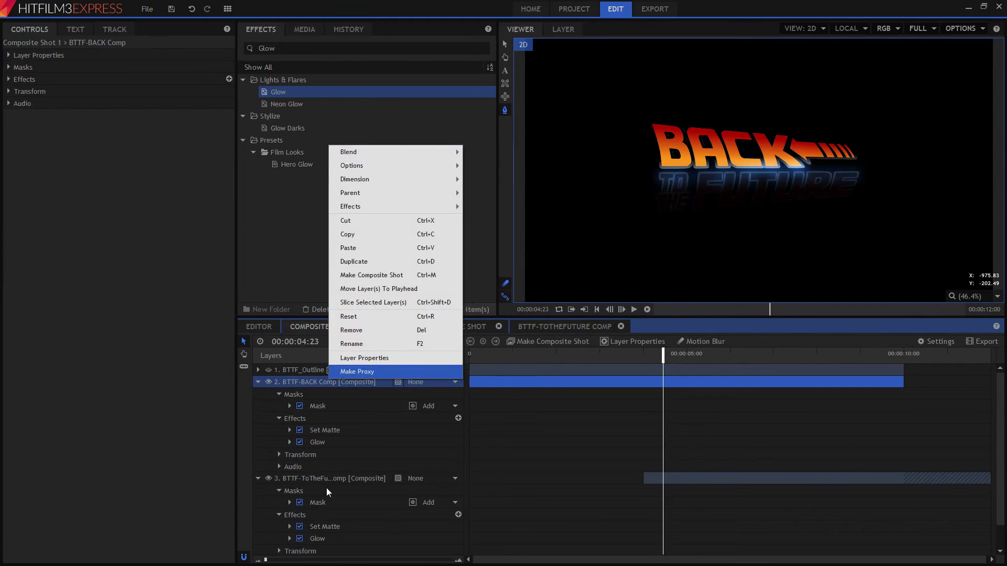
pyautogui.rightClick(326, 478)
pyautogui.moveTo(367, 250)
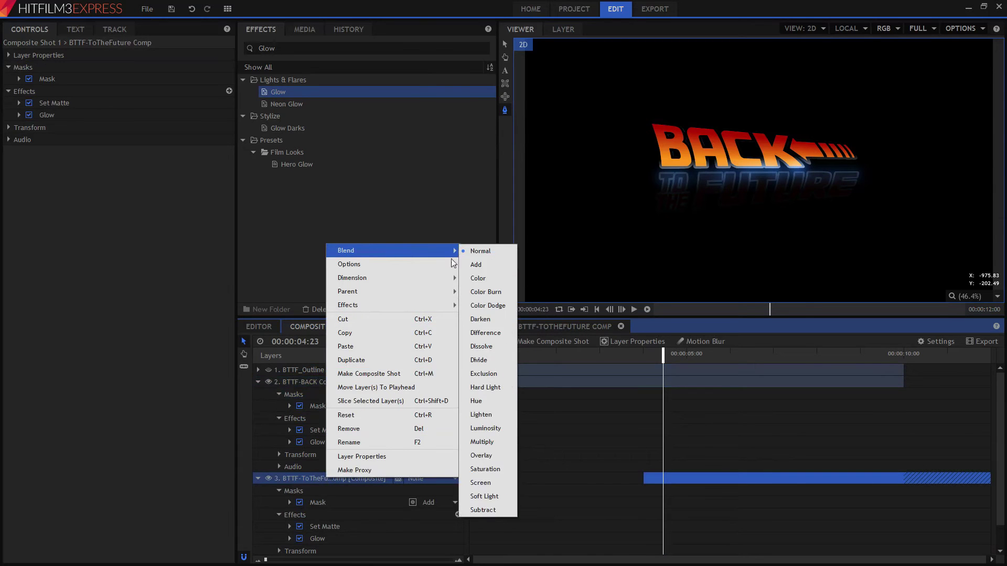
pyautogui.click(499, 262)
pyautogui.click(331, 514)
# Trim the end of BTTF-BACK Comp to 00:00:05:00 and the end of BTTF-ToTheFuture Comp to 00:00:10:00
pyautogui.click(685, 354)
pyautogui.moveTo(903, 382); pyautogui.dragTo(687, 390)
pyautogui.moveTo(659, 359)
pyautogui.mouseDown()
pyautogui.moveTo(714, 361)
pyautogui.moveTo(655, 366)
pyautogui.mouseUp()
pyautogui.moveTo(777, 368); pyautogui.dragTo(908, 369)
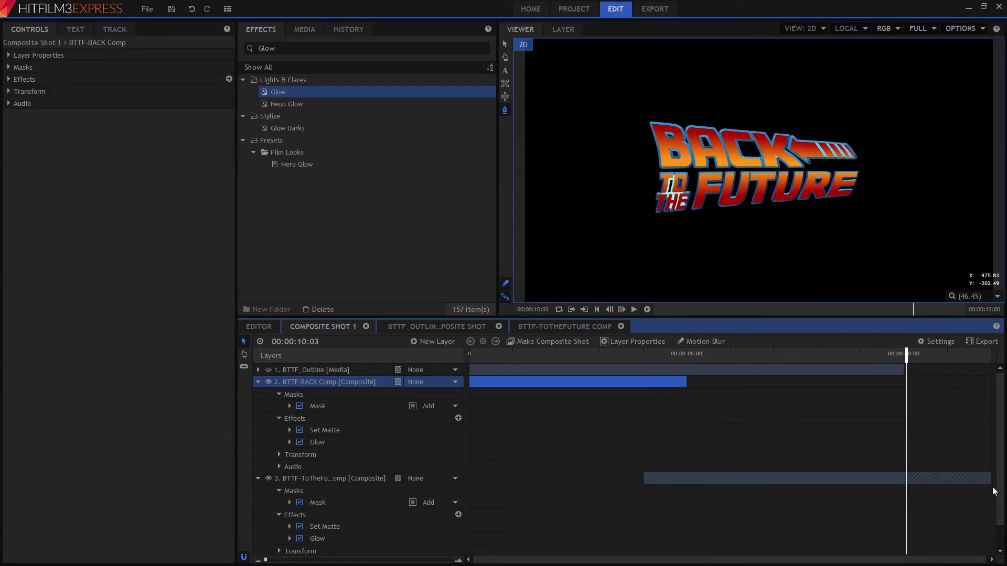
pyautogui.moveTo(988, 482); pyautogui.dragTo(906, 490)
pyautogui.moveTo(907, 355); pyautogui.dragTo(725, 356)
# In BTTF-ToTheFuture Comp, move the POINT GRADIENT layer's first transform keyframes to 00:00:04:00
pyautogui.click(583, 330)
pyautogui.moveTo(674, 354); pyautogui.dragTo(652, 355)
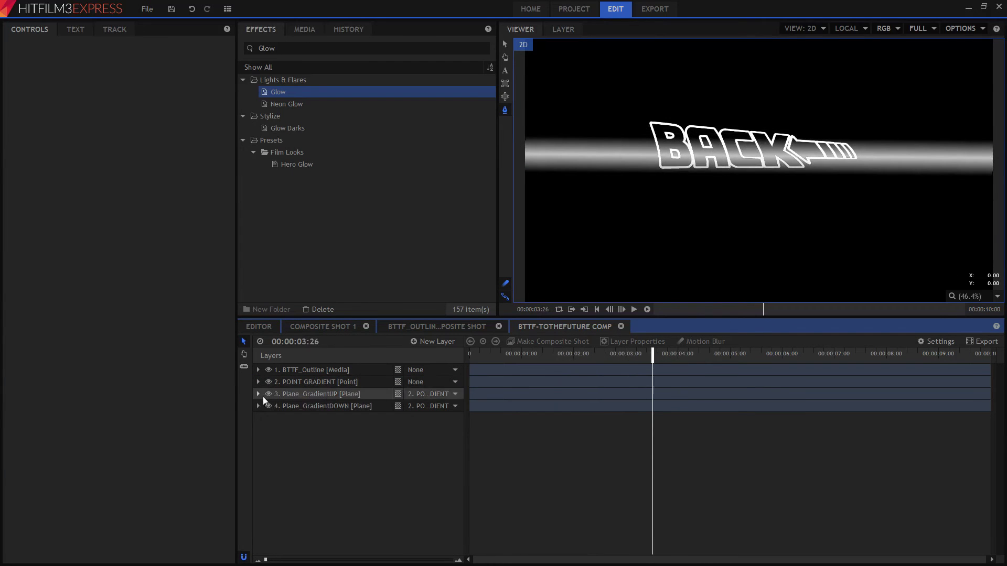
pyautogui.click(258, 370)
pyautogui.click(258, 430)
pyautogui.click(279, 442)
pyautogui.click(677, 354)
pyautogui.moveTo(516, 451); pyautogui.dragTo(678, 466)
# Reposition the POINT GRADIENT light band at its 00:00:04:00 start and at 00:00:08:00 so it sweeps down the lower title lines
pyautogui.click(456, 467)
pyautogui.moveTo(759, 186); pyautogui.dragTo(758, 152)
pyautogui.moveTo(677, 354); pyautogui.dragTo(886, 355)
pyautogui.moveTo(758, 152); pyautogui.dragTo(783, 229)
pyautogui.moveTo(786, 355); pyautogui.dragTo(589, 355)
# In Composite Shot 1 at 00:00:04:00, draw a rectangular mask around BACK on BTTF_MAIN and extend it beyond the frame's sides and top
pyautogui.click(320, 333)
pyautogui.moveTo(721, 355); pyautogui.dragTo(645, 354)
pyautogui.scroll(-2, 357, 461)
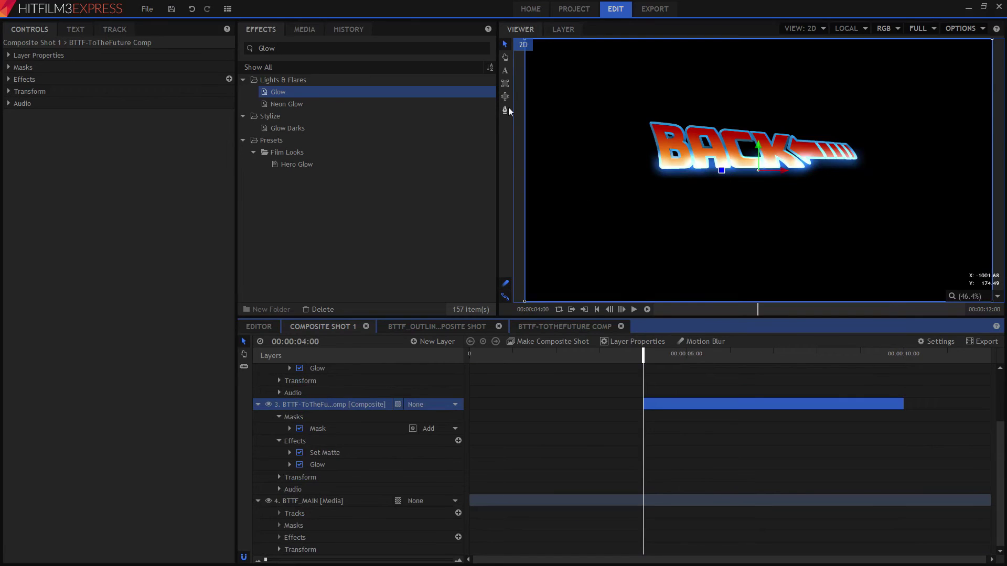
pyautogui.click(506, 85)
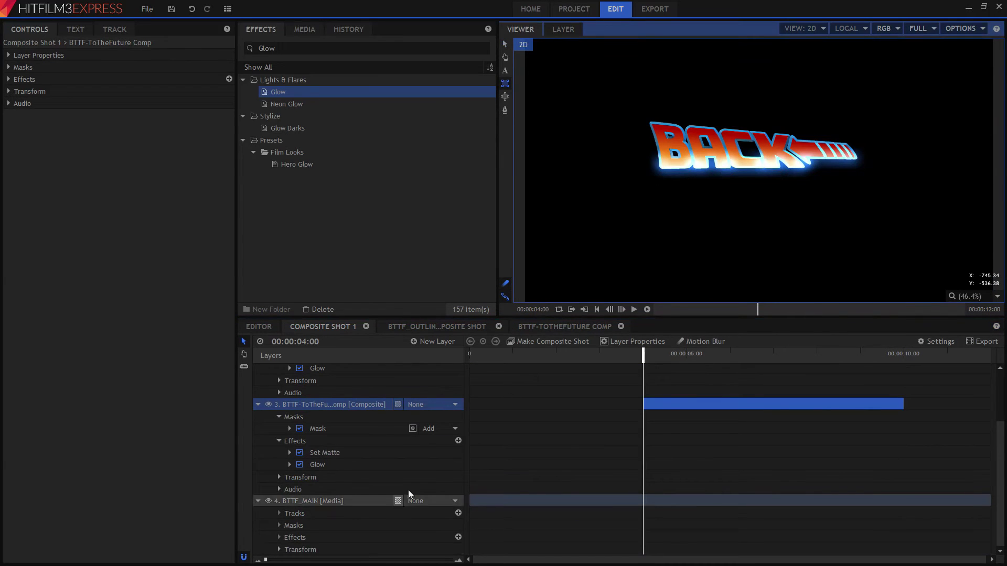
pyautogui.click(306, 525)
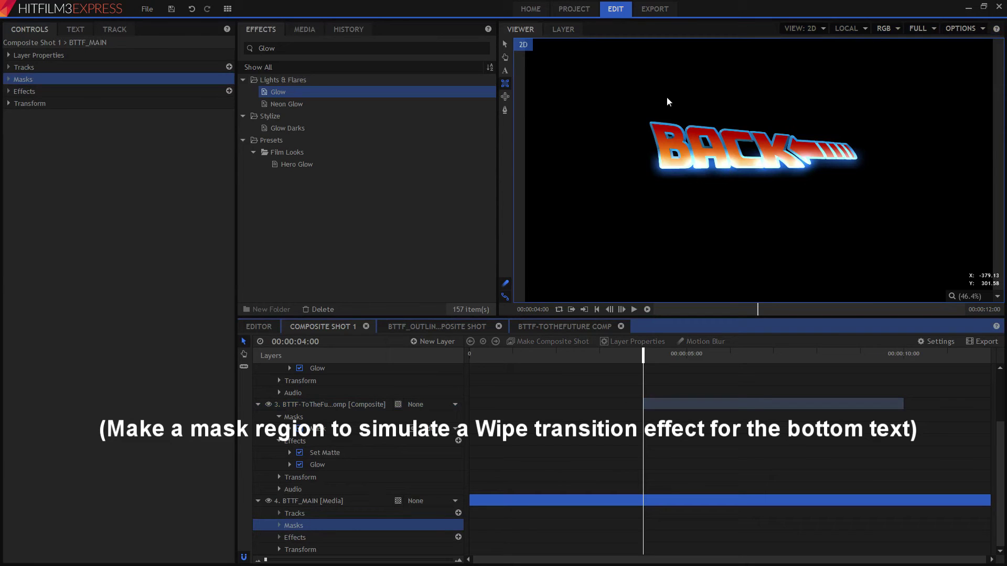
pyautogui.moveTo(637, 104); pyautogui.dragTo(892, 183)
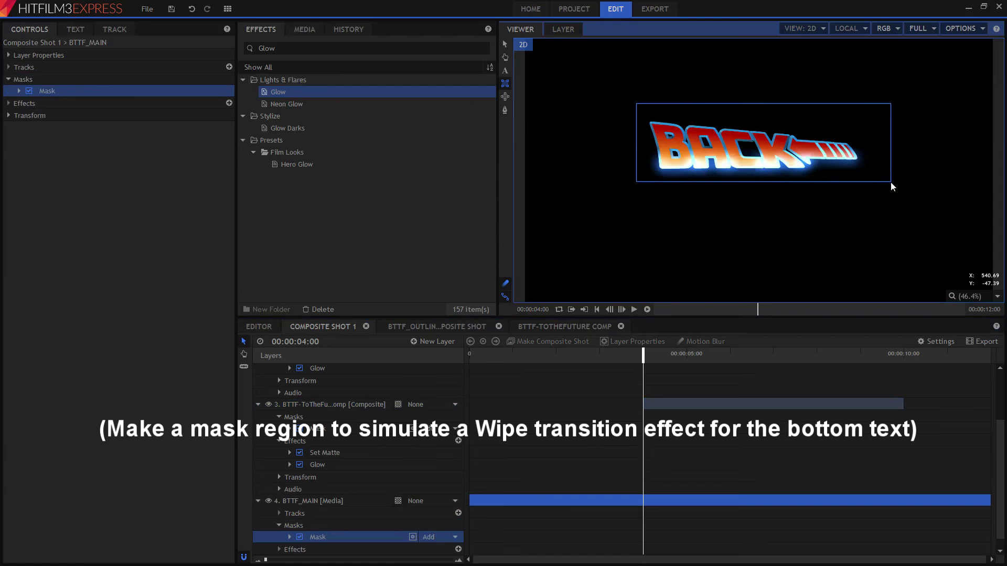
pyautogui.moveTo(890, 142); pyautogui.dragTo(996, 142)
pyautogui.moveTo(763, 103); pyautogui.dragTo(763, 55)
pyautogui.scroll(-1, 734, 80)
# Set the feather strength of the BTTF_MAIN mask to 200 px
pyautogui.click(19, 90)
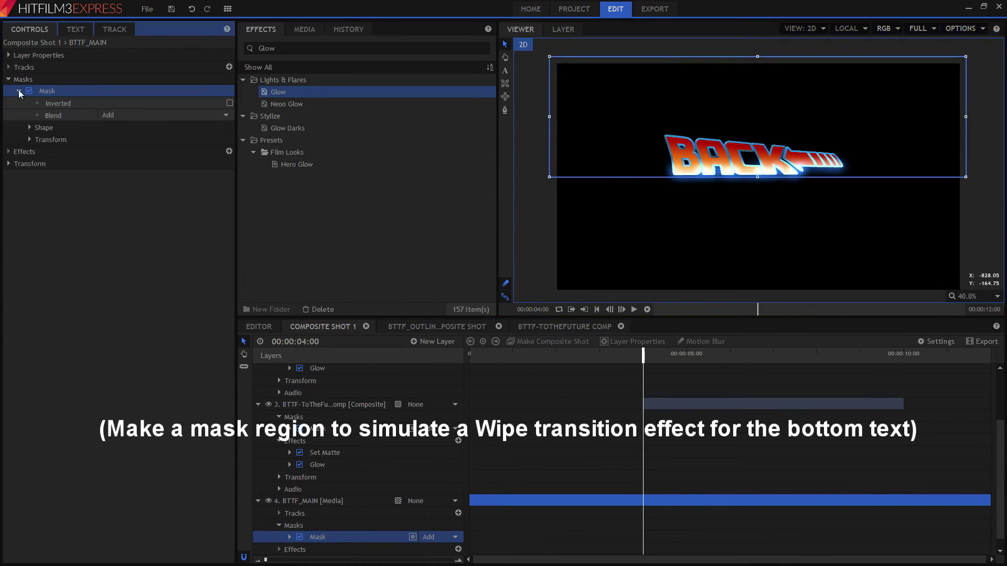
pyautogui.click(32, 142)
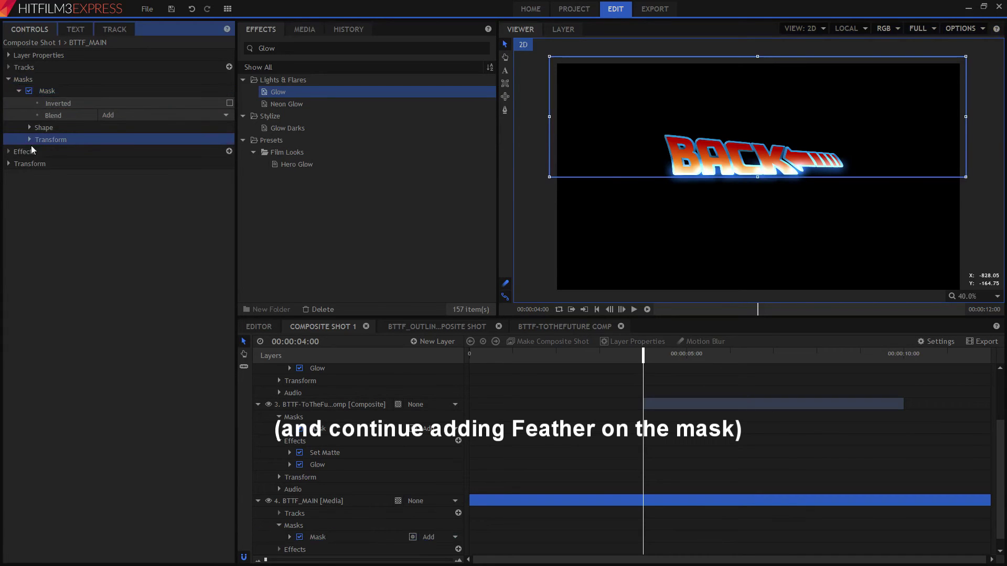
pyautogui.click(29, 140)
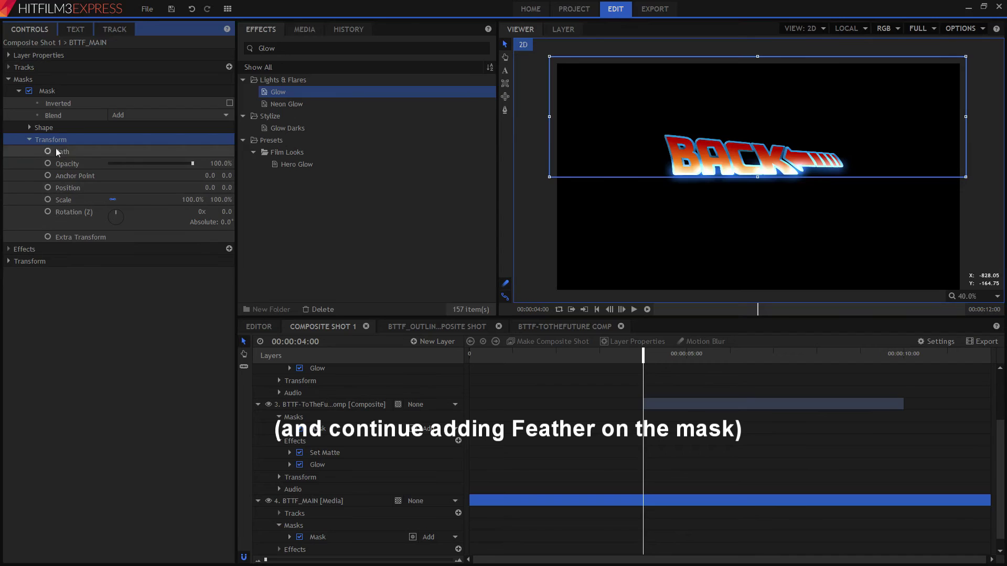
pyautogui.click(28, 128)
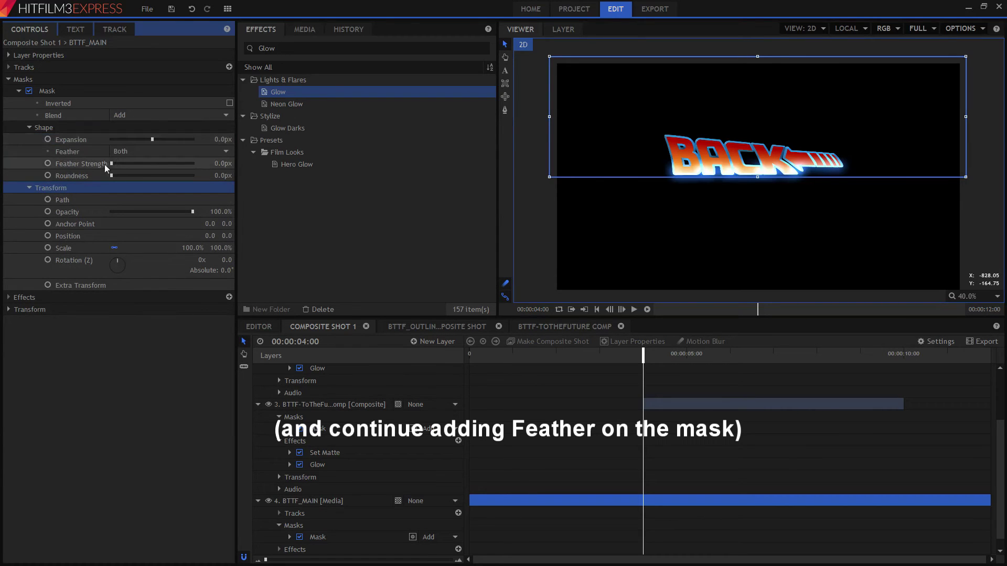
pyautogui.moveTo(111, 165); pyautogui.dragTo(148, 164)
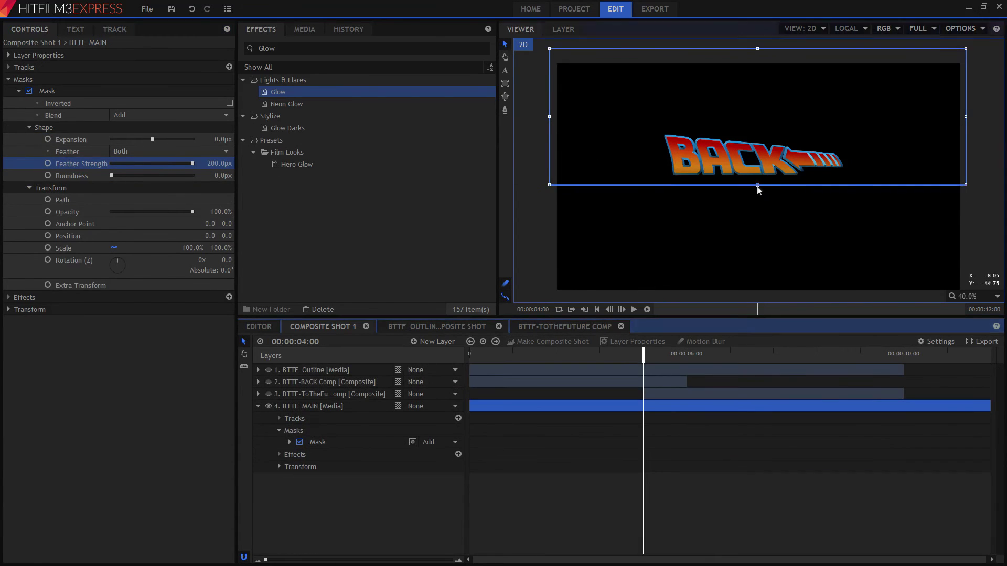
# Keyframe the BTTF_MAIN mask's position at 00:00:04:00 and 00:00:06:00, moving the mask down over TO THE FUTURE
pyautogui.click(46, 91)
pyautogui.click(68, 235)
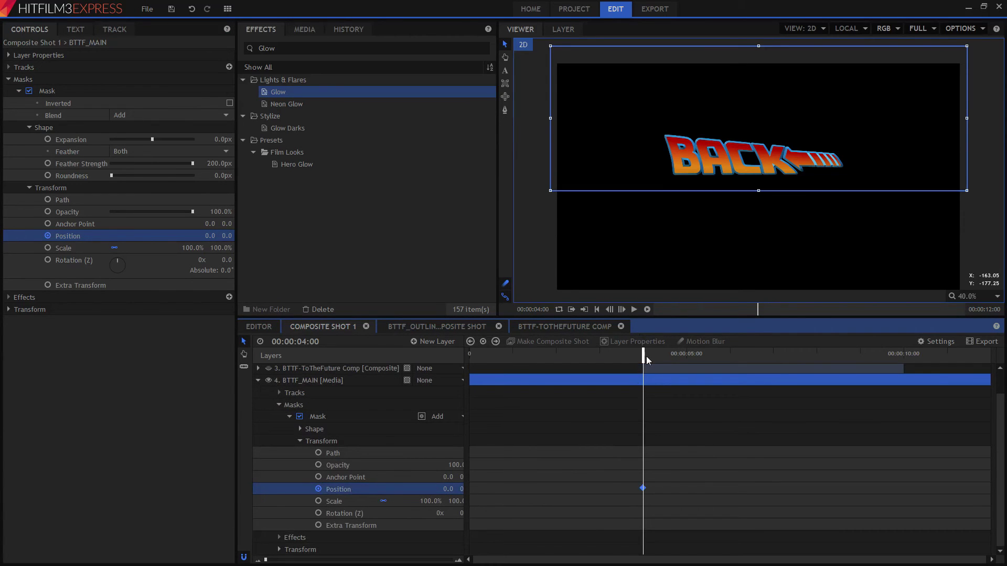
pyautogui.moveTo(645, 355); pyautogui.dragTo(739, 359)
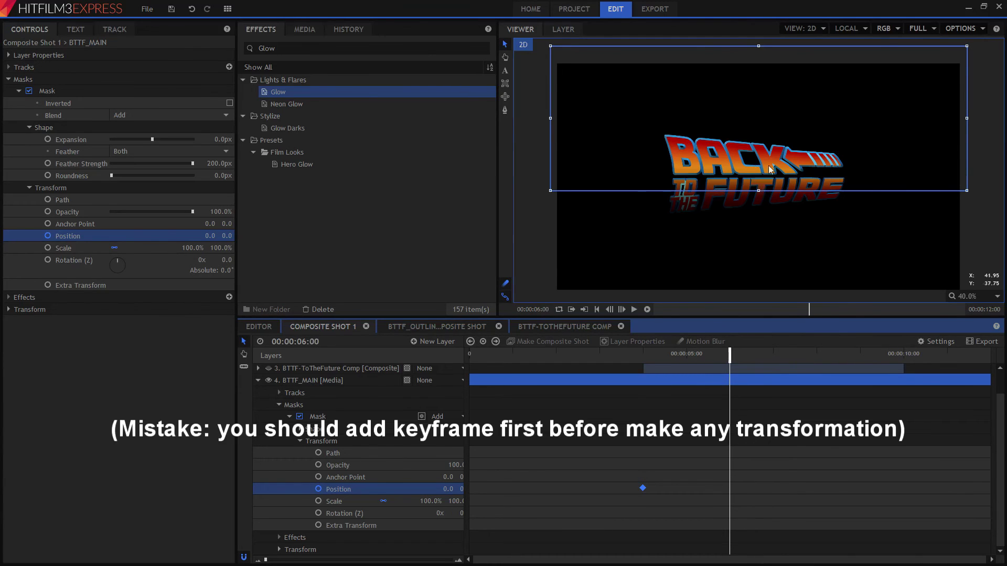
pyautogui.click(767, 46)
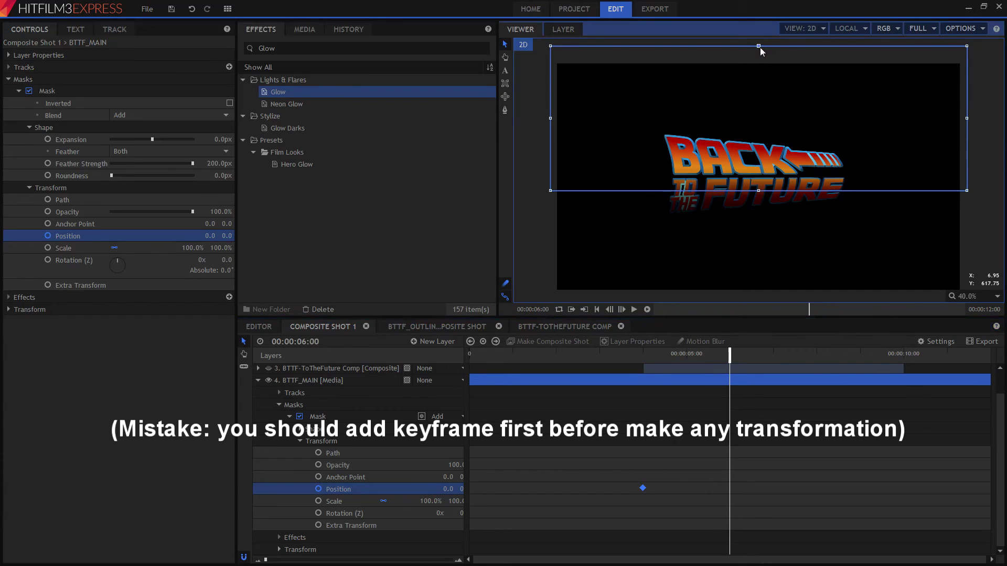
pyautogui.moveTo(759, 46); pyautogui.dragTo(768, 45)
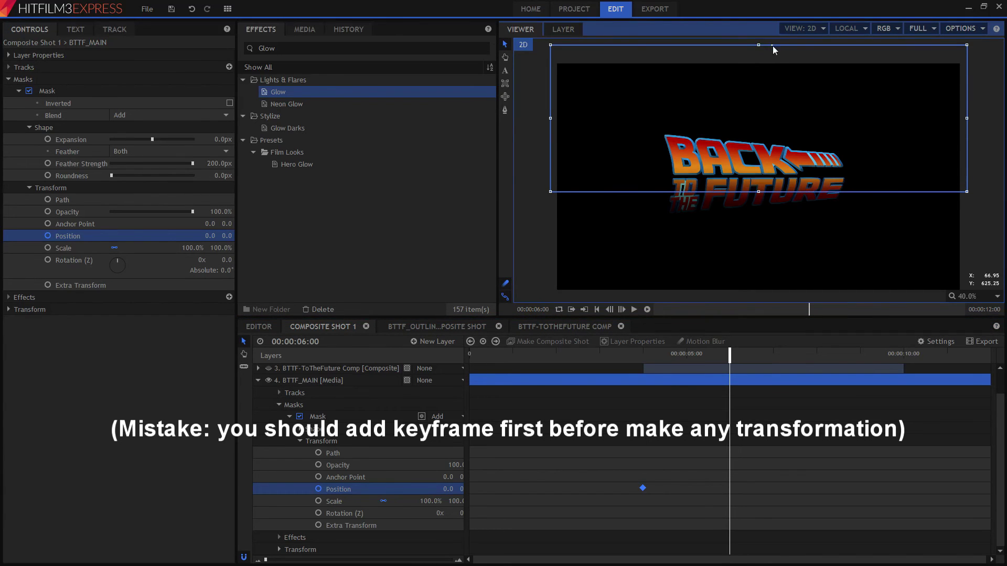
pyautogui.moveTo(752, 82); pyautogui.dragTo(755, 122)
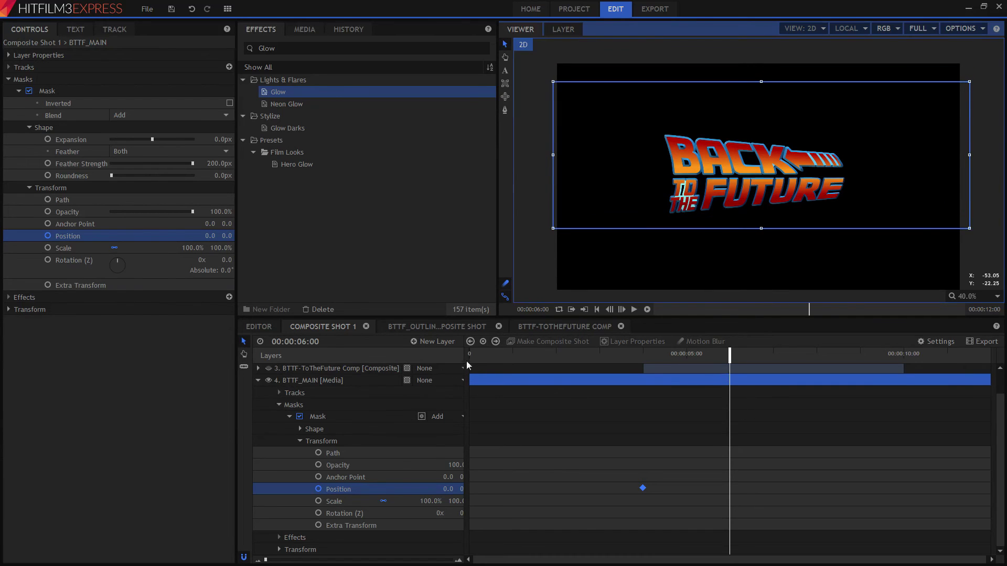
pyautogui.click(483, 341)
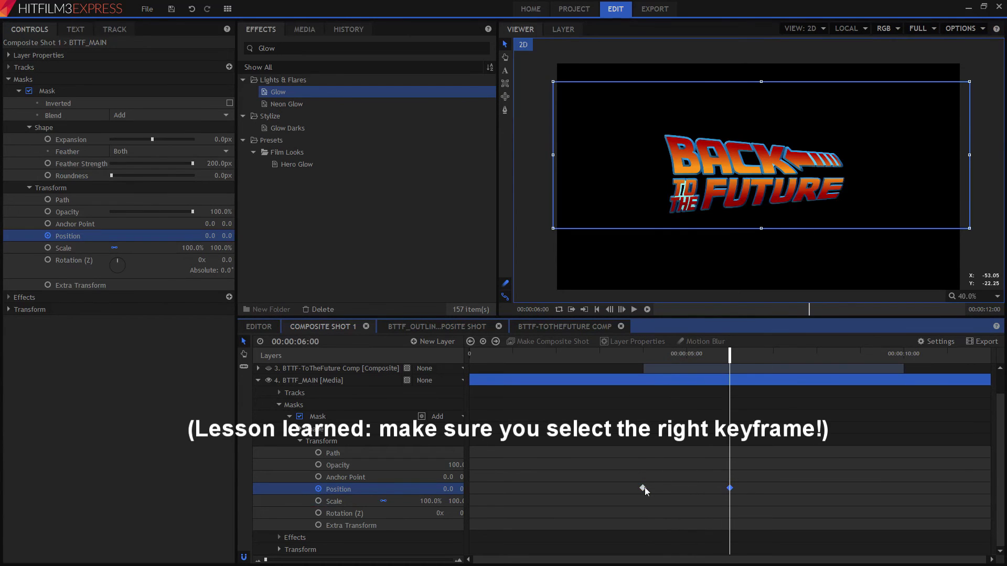
# At the 00:00:04:00 keyframe, set the mask's position to 5.0, 146.0 and scrub through the wipe
pyautogui.click(642, 488)
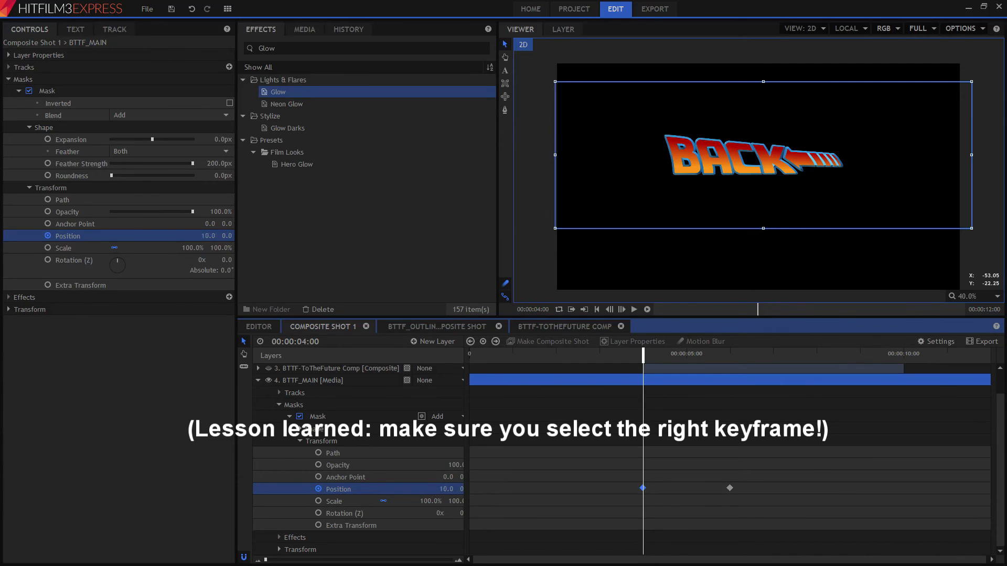
pyautogui.moveTo(460, 488); pyautogui.dragTo(524, 488)
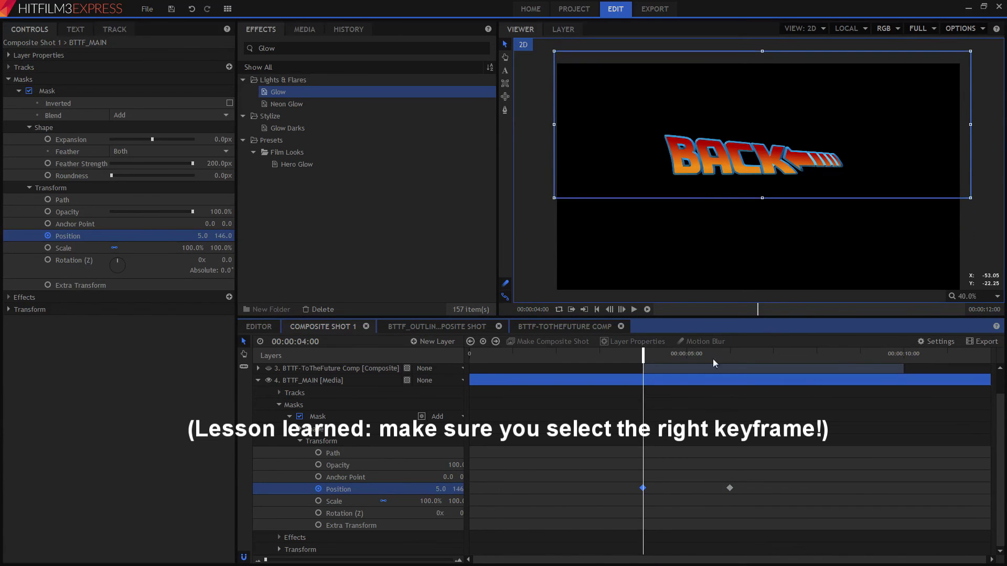
pyautogui.moveTo(649, 355); pyautogui.dragTo(690, 356)
# Reduce the BTTF_MAIN mask's feather strength to 100 px and step the playhead back to 00:00:03:39
pyautogui.moveTo(193, 164); pyautogui.dragTo(152, 164)
pyautogui.press('Left')
pyautogui.press('Left')
pyautogui.press('Left')
pyautogui.press('Left')
pyautogui.press('Left')
pyautogui.press('Left')
pyautogui.press('Left')
pyautogui.press('Left')
pyautogui.press('Left')
pyautogui.press('Left')
pyautogui.press('Left')
pyautogui.press('Left')
pyautogui.press('Left')
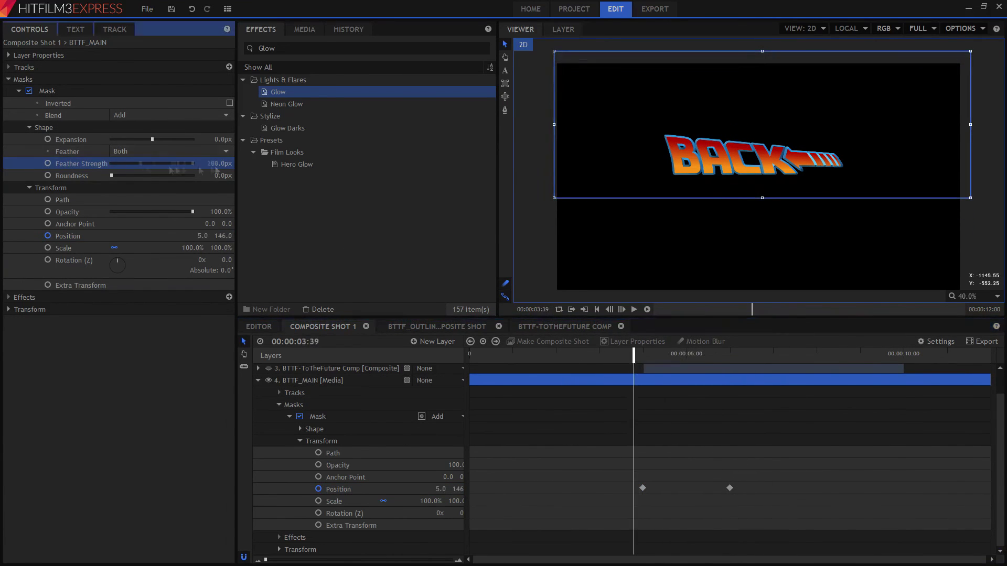
# Set the mask's Y position to 220 at the 00:00:04:00 keyframe and 35 at the 00:00:06:00 keyframe, and scrub through the wipe
pyautogui.doubleClick(642, 488)
pyautogui.moveTo(644, 354); pyautogui.dragTo(729, 353)
pyautogui.moveTo(462, 487); pyautogui.dragTo(493, 486)
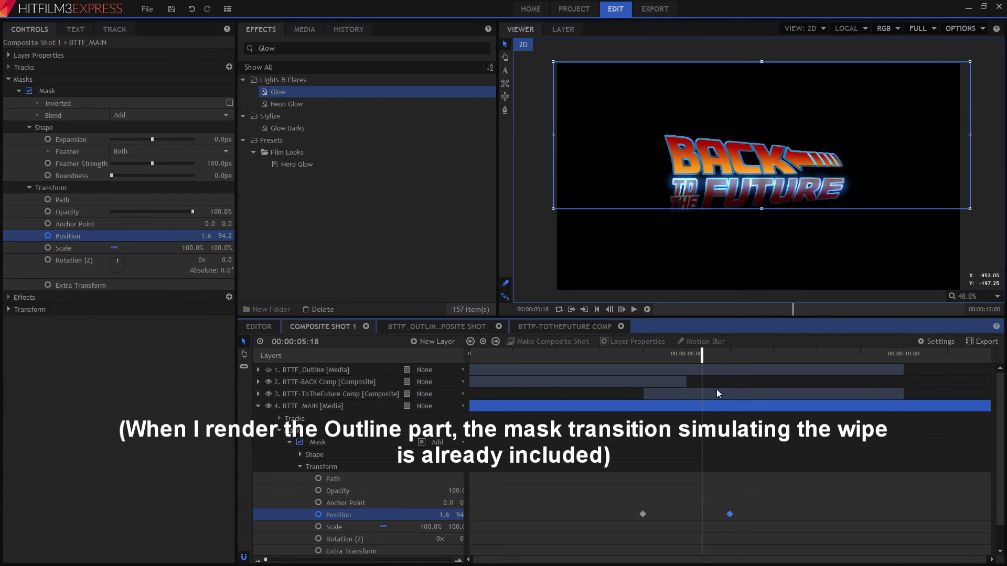
pyautogui.moveTo(702, 353); pyautogui.dragTo(764, 375)
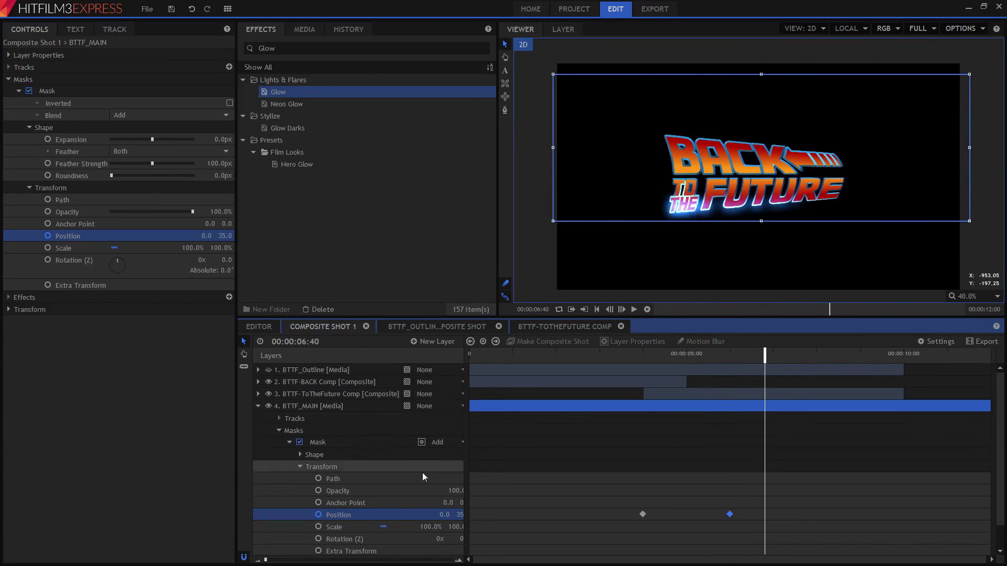
pyautogui.moveTo(763, 355); pyautogui.dragTo(813, 348)
pyautogui.moveTo(713, 345); pyautogui.dragTo(293, 393)
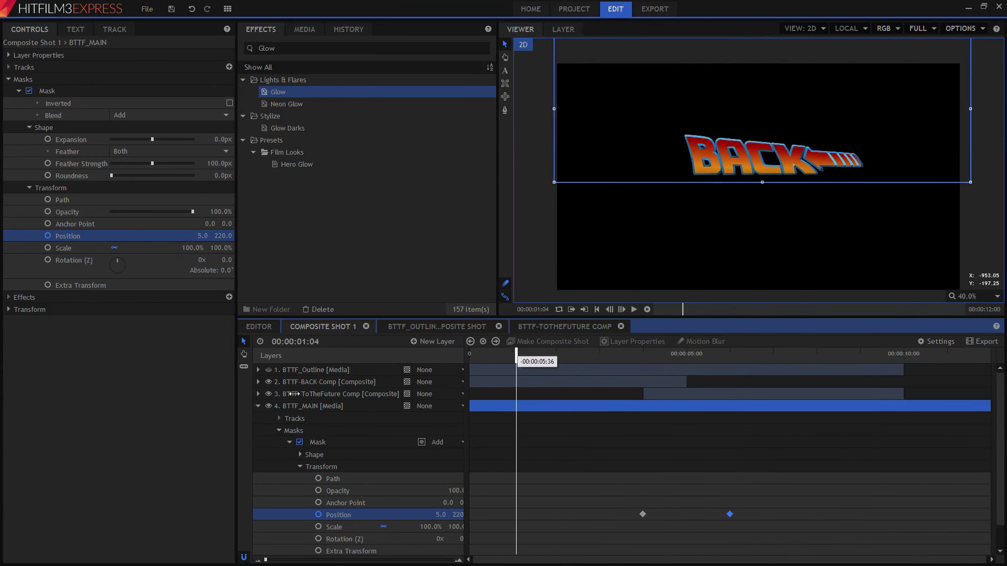
# Add a second Glow effect to the BTTF-BACK Comp layer and turn off its first Glow
pyautogui.click(258, 406)
pyautogui.click(719, 354)
pyautogui.click(258, 382)
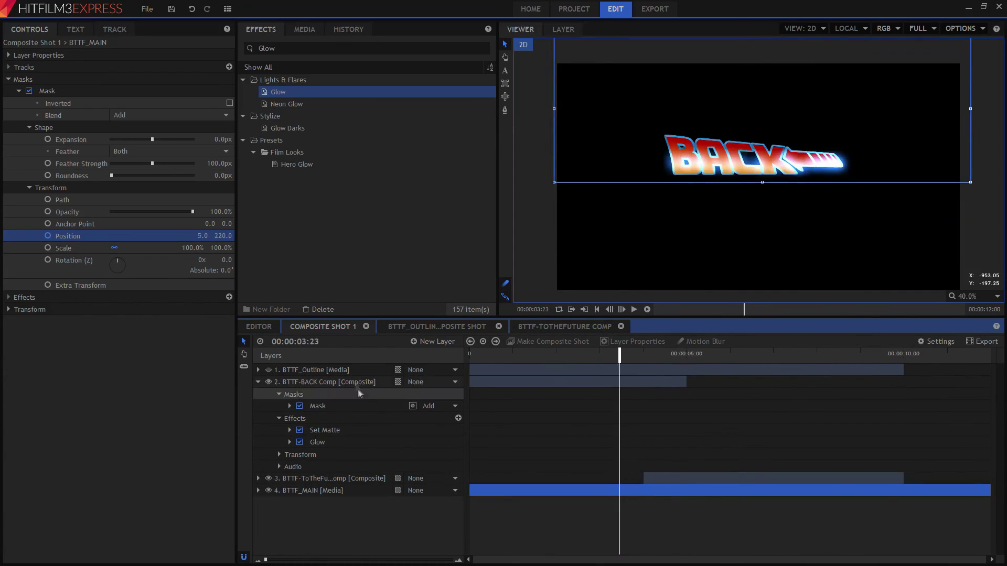
pyautogui.click(358, 393)
pyautogui.moveTo(278, 92); pyautogui.dragTo(75, 155)
pyautogui.click(29, 103)
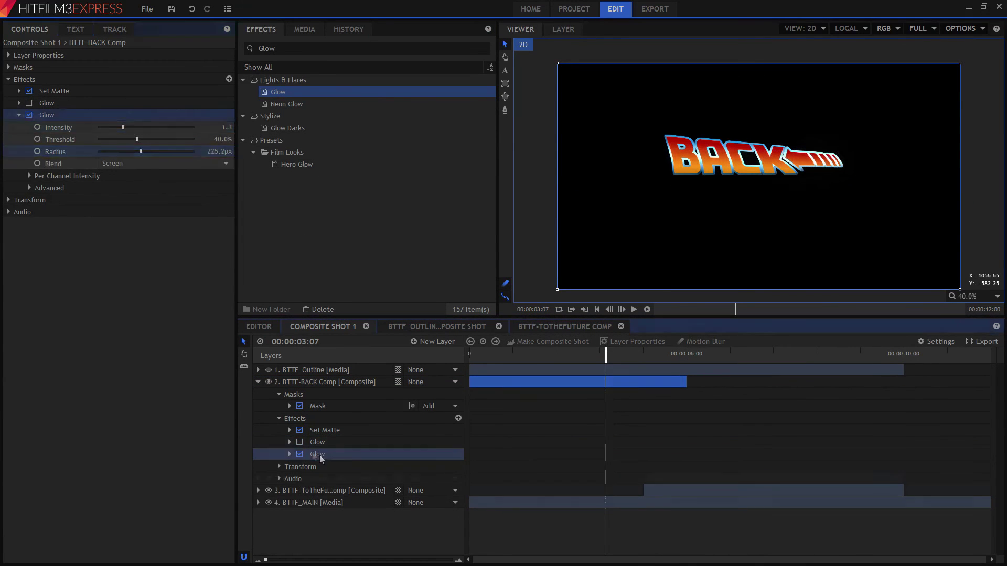
# Adjust the second Glow on BTTF-BACK Comp to intensity about 1.9, threshold about 37% and radius 122.8 px with Screen blend
pyautogui.click(151, 129)
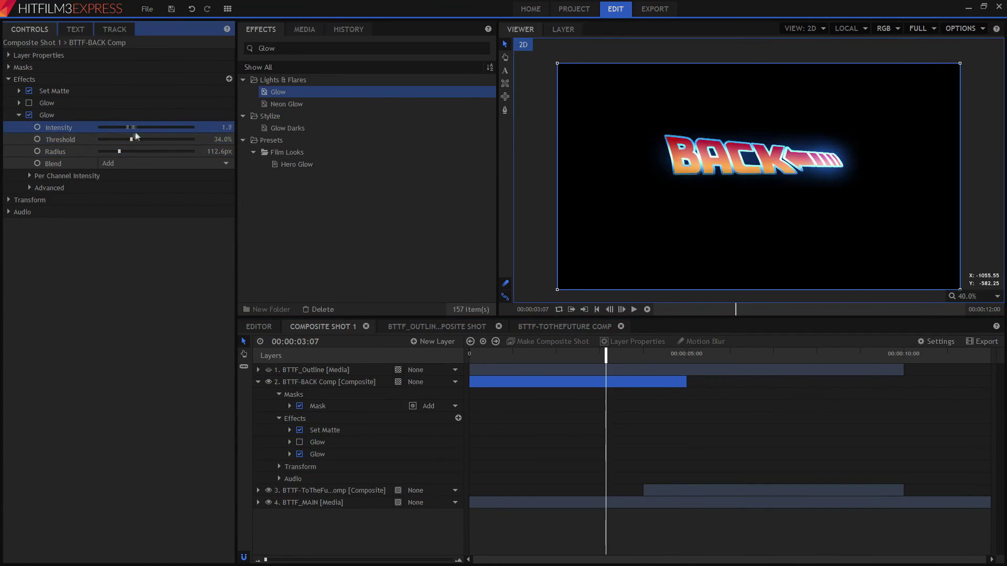
pyautogui.moveTo(131, 139); pyautogui.dragTo(125, 139)
pyautogui.moveTo(119, 151); pyautogui.dragTo(123, 153)
pyautogui.hotkey('ctrl', 'z')
pyautogui.hotkey('ctrl', 'z')
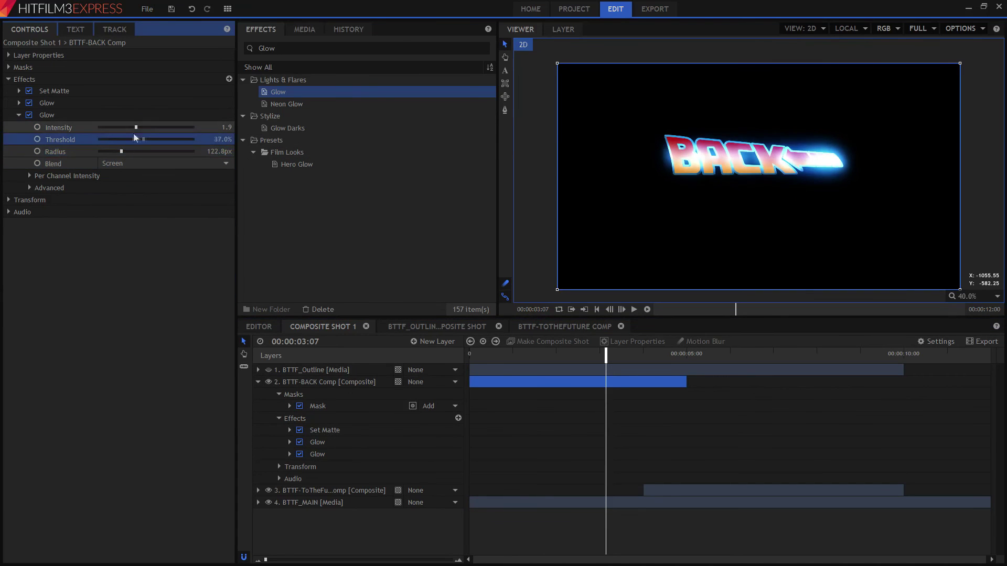
# Lower the second Glow's per-channel intensities and fine-tune its main glow settings
pyautogui.click(30, 188)
pyautogui.click(29, 175)
pyautogui.moveTo(183, 211); pyautogui.dragTo(169, 211)
pyautogui.moveTo(149, 199); pyautogui.dragTo(133, 197)
pyautogui.moveTo(144, 128)
pyautogui.mouseDown()
pyautogui.moveTo(120, 142)
pyautogui.moveTo(143, 139)
pyautogui.mouseUp()
pyautogui.moveTo(142, 151); pyautogui.dragTo(145, 127)
# Scrub through the title animation and examine the POINT GRADIENT keyframes in the BTTF_Outline composite shot
pyautogui.click(555, 353)
pyautogui.moveTo(561, 352); pyautogui.dragTo(839, 354)
pyautogui.press('Home')
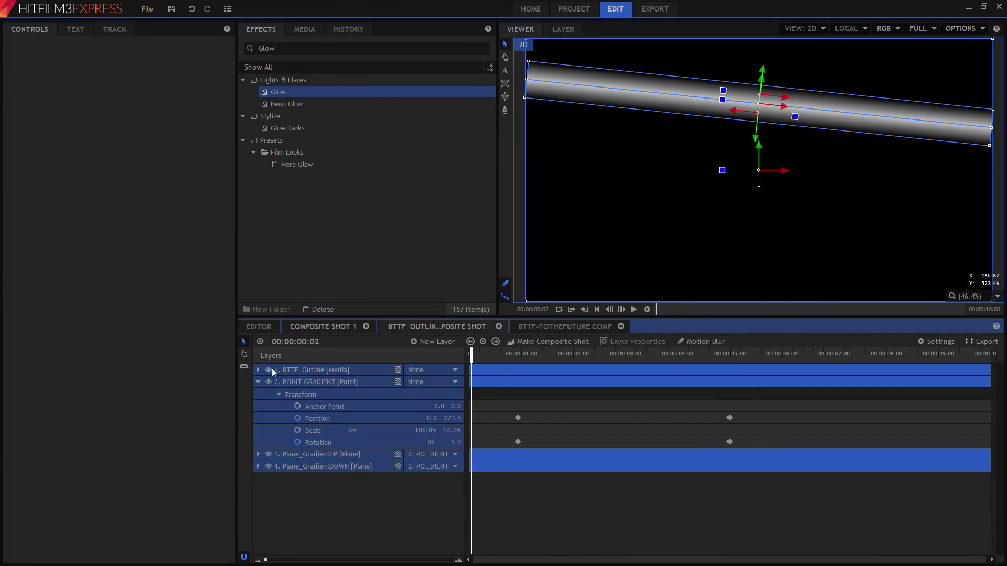
pyautogui.click(315, 418)
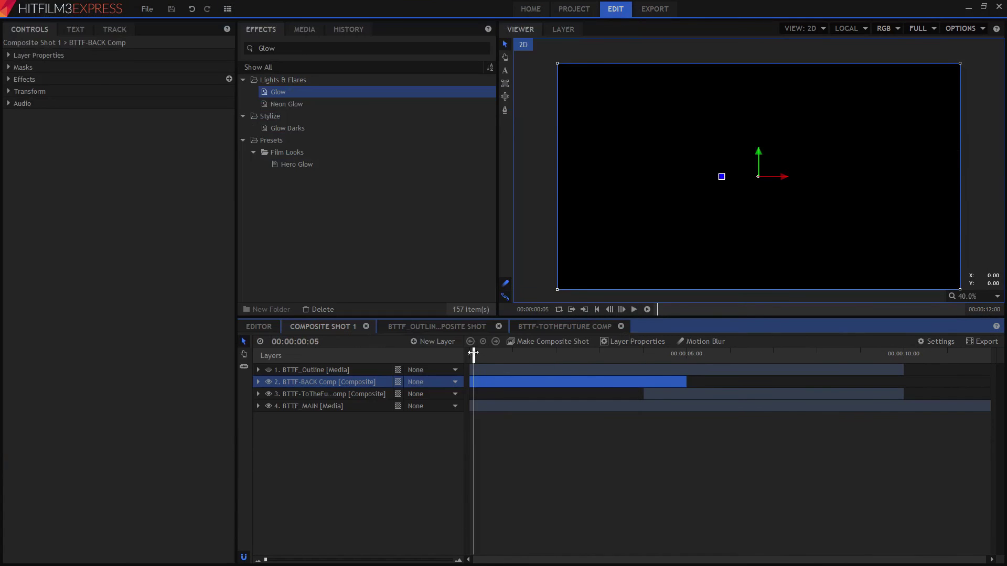
# Duplicate the BTTF-BACK Comp layer and rename the upper copy BTTF-BACK Comp2
pyautogui.moveTo(471, 354); pyautogui.dragTo(596, 357)
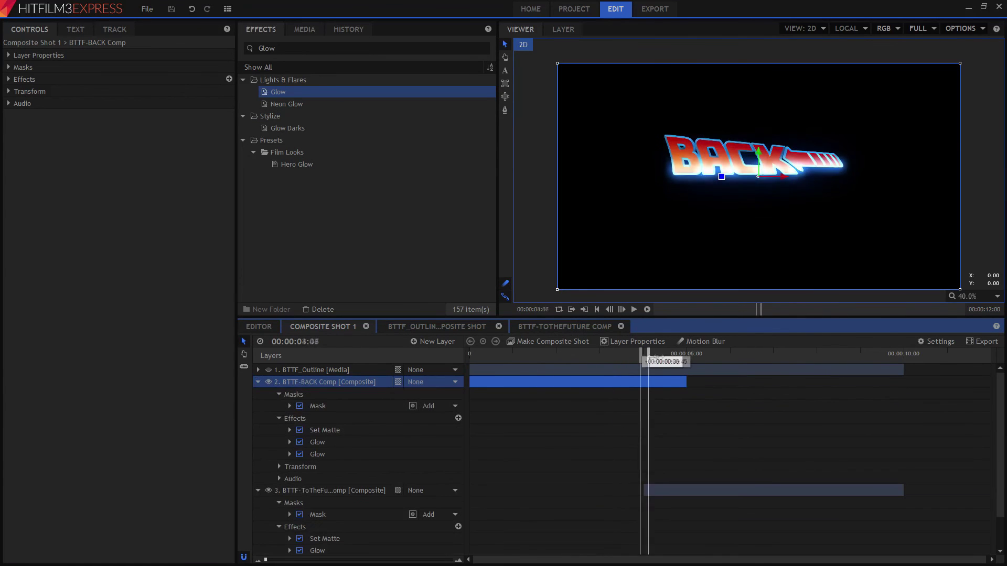
pyautogui.moveTo(648, 357); pyautogui.dragTo(603, 357)
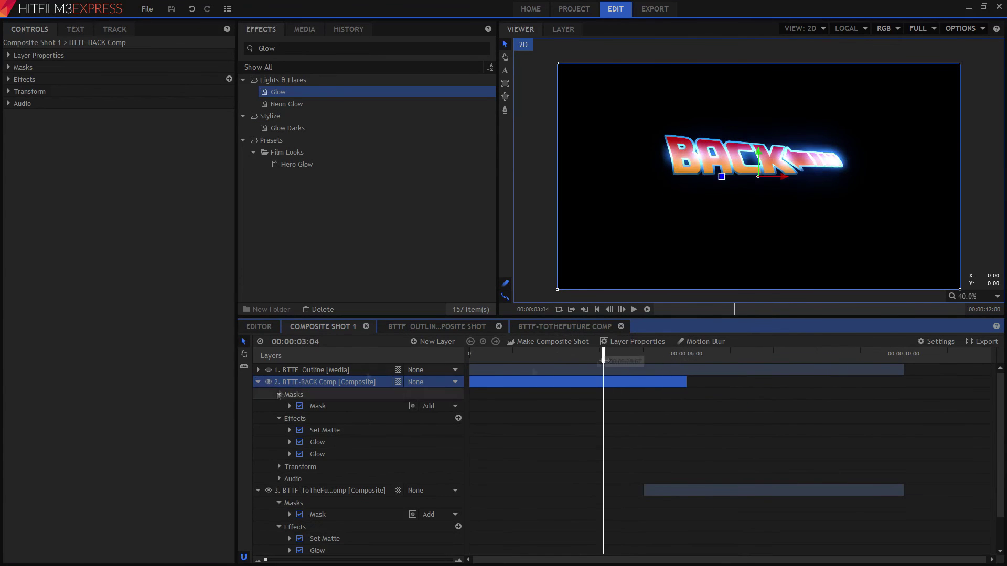
pyautogui.rightClick(333, 384)
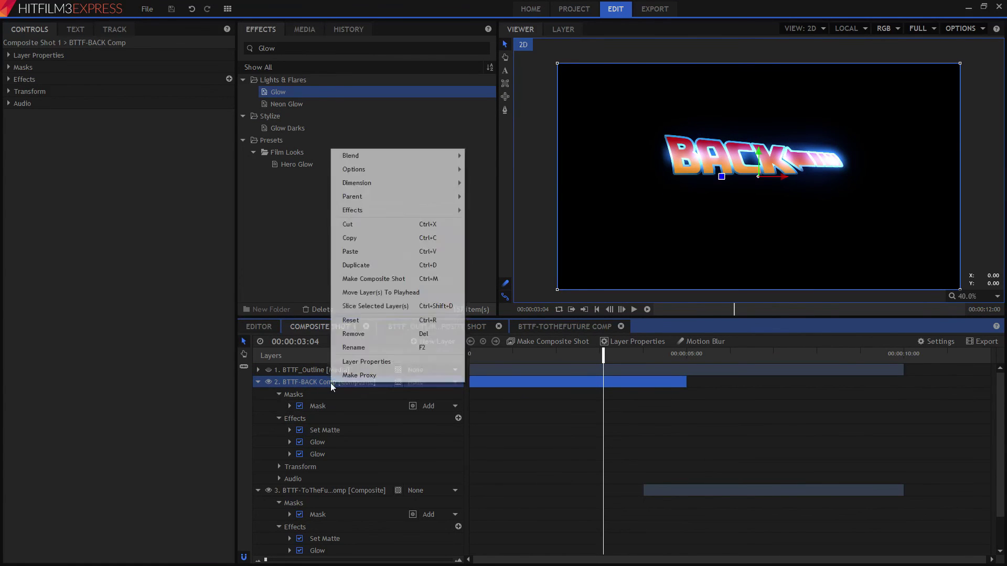
pyautogui.click(367, 265)
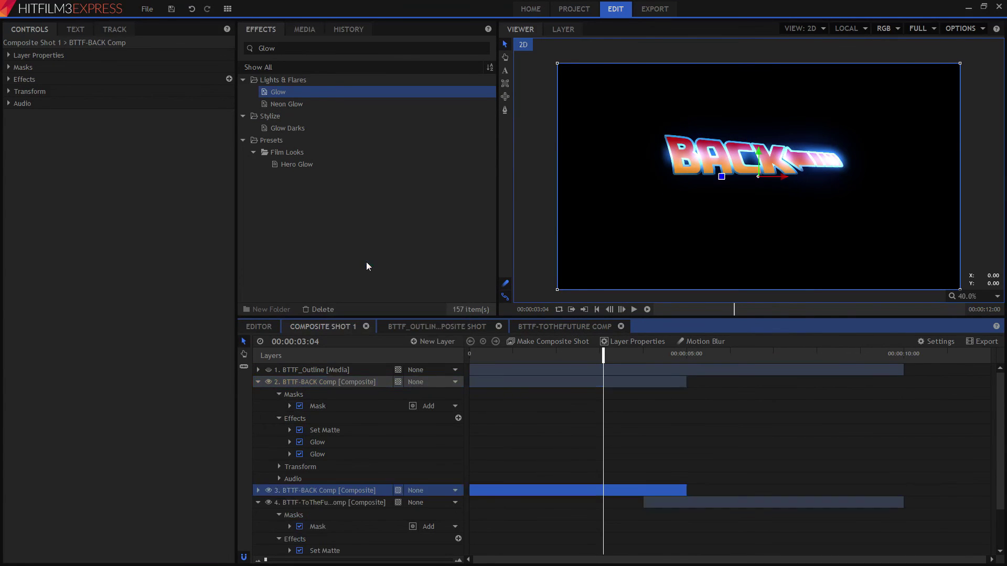
pyautogui.click(324, 385)
pyautogui.rightClick(325, 385)
pyautogui.press('Escape')
pyautogui.press('F2')
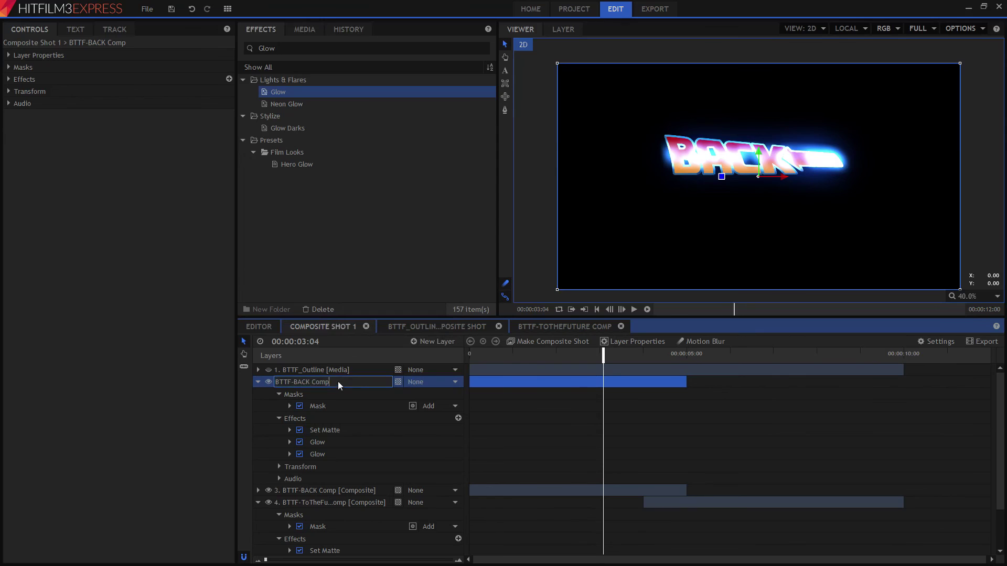
pyautogui.write('2')
pyautogui.press('Return')
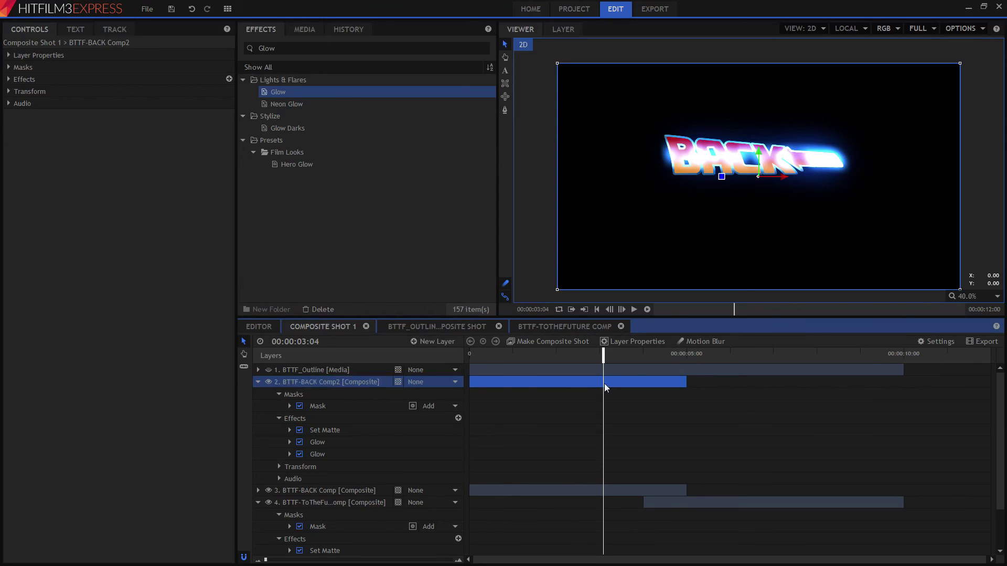
# Draw a circular mask on BTTF-BACK Comp2 around the striped arrow of the K and adjust its position over the arrow
pyautogui.click(344, 409)
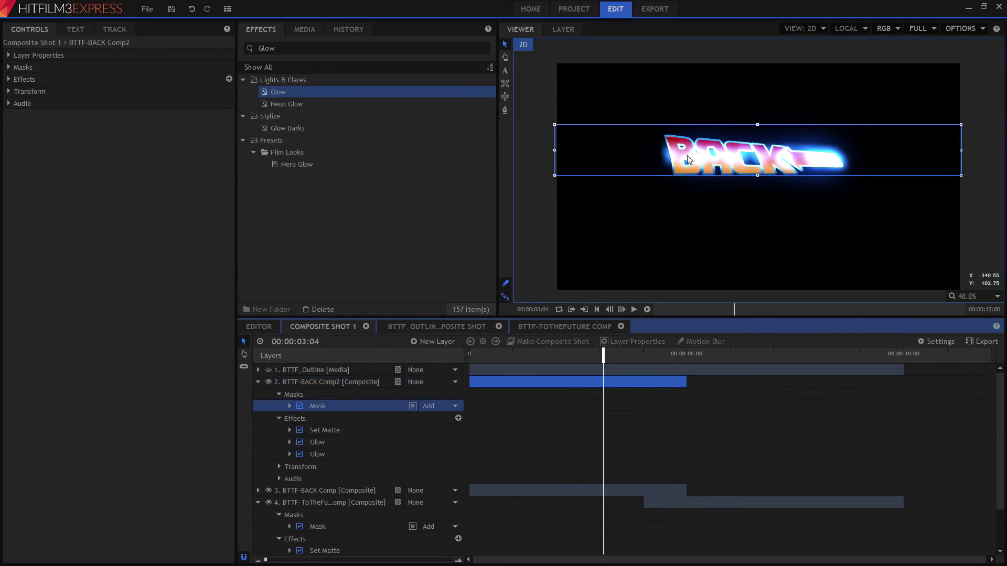
pyautogui.click(505, 96)
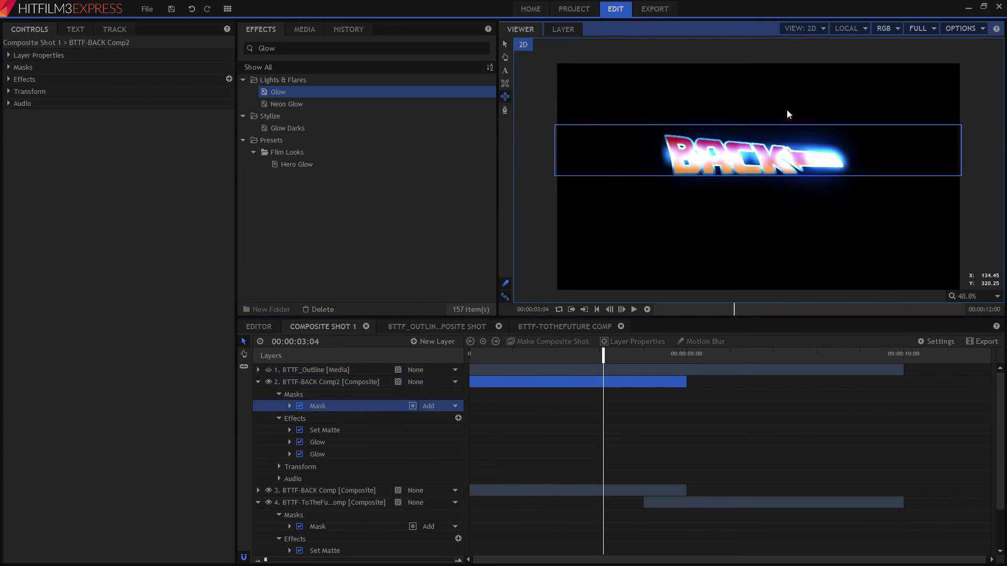
pyautogui.moveTo(784, 108); pyautogui.dragTo(822, 148)
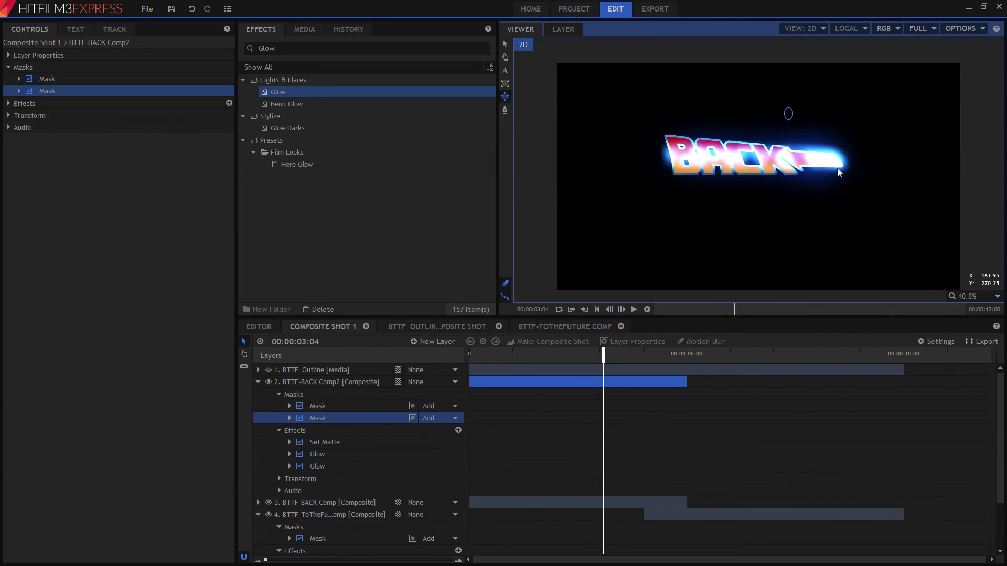
pyautogui.moveTo(867, 207); pyautogui.dragTo(864, 191)
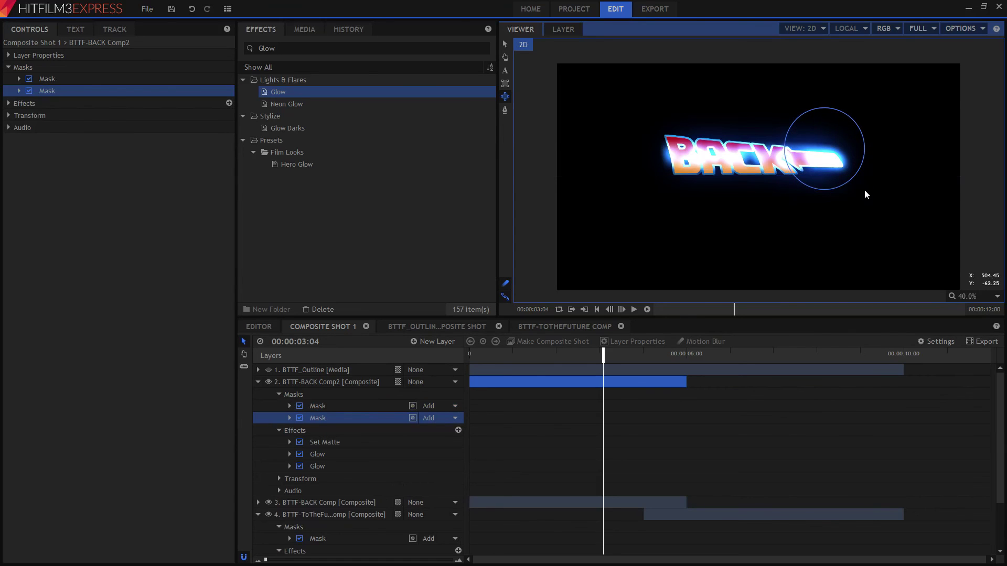
pyautogui.click(504, 42)
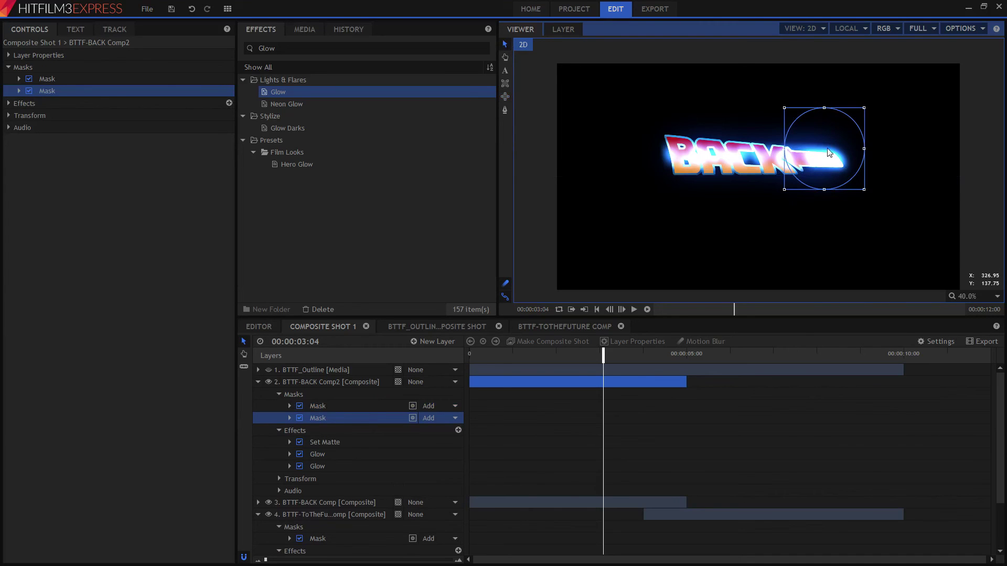
pyautogui.moveTo(826, 158); pyautogui.dragTo(821, 164)
# Set the original rectangular mask on BTTF-BACK Comp2 to Subtract
pyautogui.moveTo(603, 354)
pyautogui.mouseDown()
pyautogui.moveTo(675, 357)
pyautogui.moveTo(569, 352)
pyautogui.moveTo(662, 353)
pyautogui.moveTo(610, 353)
pyautogui.mouseUp()
pyautogui.click(455, 405)
pyautogui.click(435, 434)
pyautogui.hotkey('ctrl', 'z')
pyautogui.click(258, 514)
pyautogui.click(455, 406)
pyautogui.click(435, 434)
# Extend the Subtract mask downward and flatten the bottom of the circular Add mask just beneath the BACK arrow
pyautogui.click(314, 406)
pyautogui.moveTo(766, 180); pyautogui.dragTo(768, 231)
pyautogui.moveTo(611, 353); pyautogui.dragTo(661, 353)
pyautogui.click(455, 466)
pyautogui.click(435, 481)
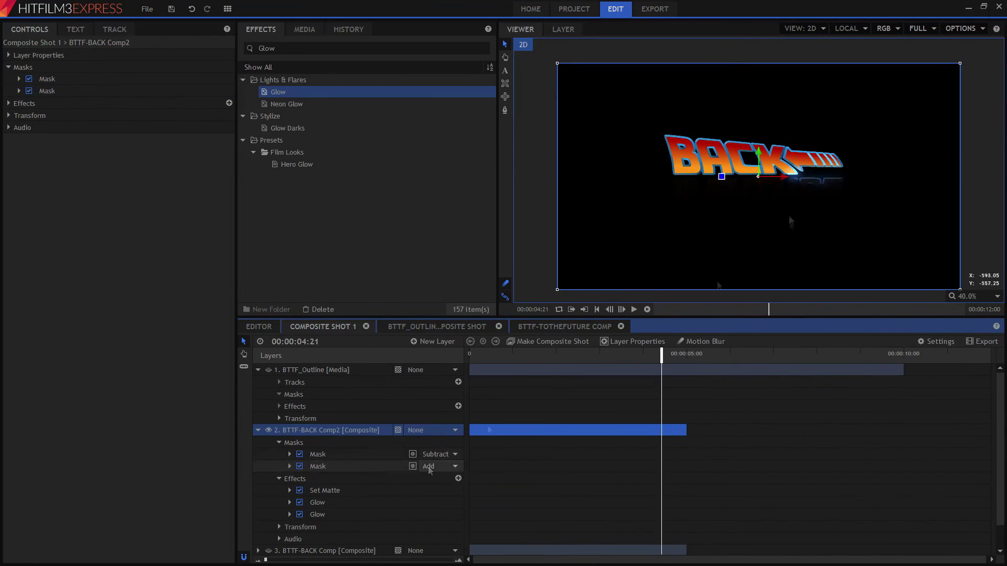
pyautogui.moveTo(818, 179); pyautogui.dragTo(841, 179)
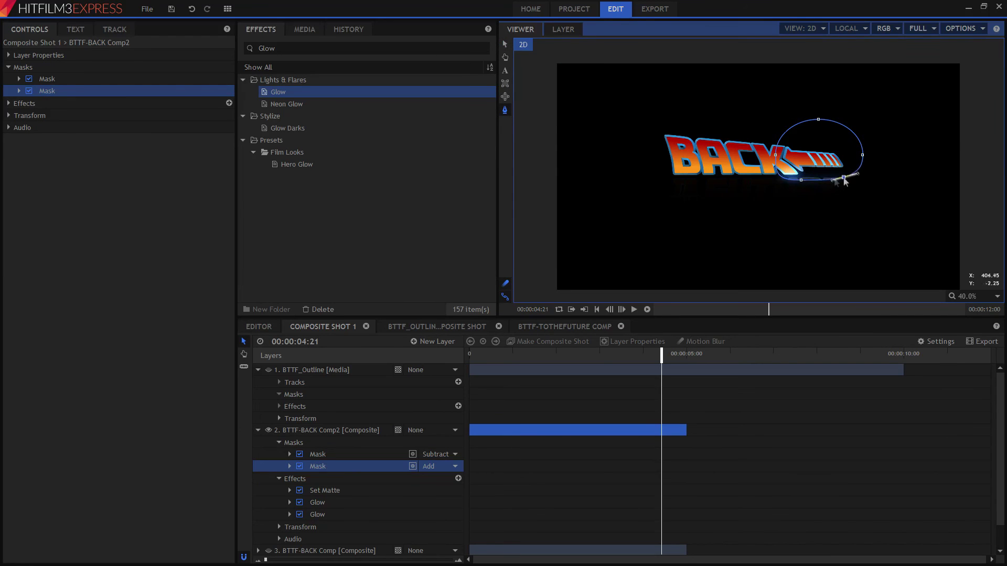
# Turn off the second Glow on BTTF-BACK Comp2 and set the first to intensity 2.7, threshold 44%, radius 215 px and Screen blend
pyautogui.moveTo(603, 353); pyautogui.dragTo(605, 353)
pyautogui.click(317, 503)
pyautogui.click(299, 514)
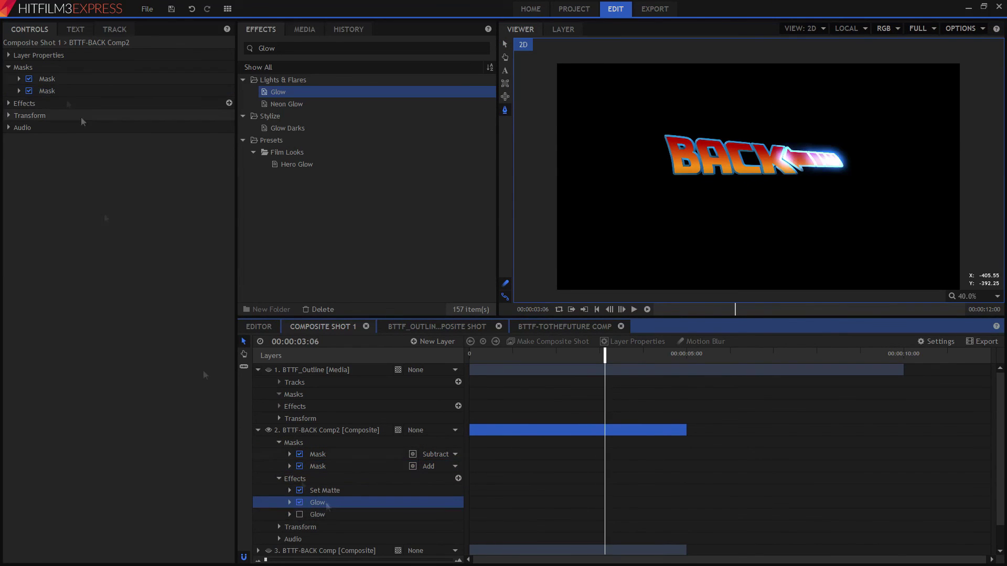
pyautogui.click(19, 127)
pyautogui.moveTo(120, 154); pyautogui.dragTo(126, 154)
pyautogui.moveTo(108, 163); pyautogui.dragTo(150, 139)
pyautogui.moveTo(126, 151); pyautogui.dragTo(141, 151)
pyautogui.scroll(-2, 603, 446)
pyautogui.moveTo(605, 356)
pyautogui.mouseDown()
pyautogui.moveTo(586, 371)
pyautogui.moveTo(597, 367)
pyautogui.mouseUp()
pyautogui.click(162, 175)
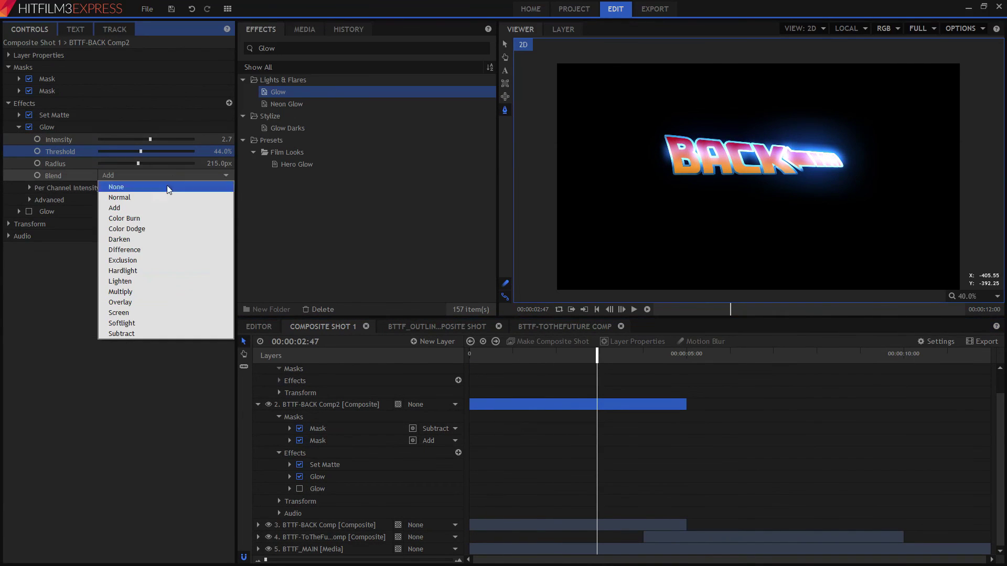
pyautogui.click(152, 314)
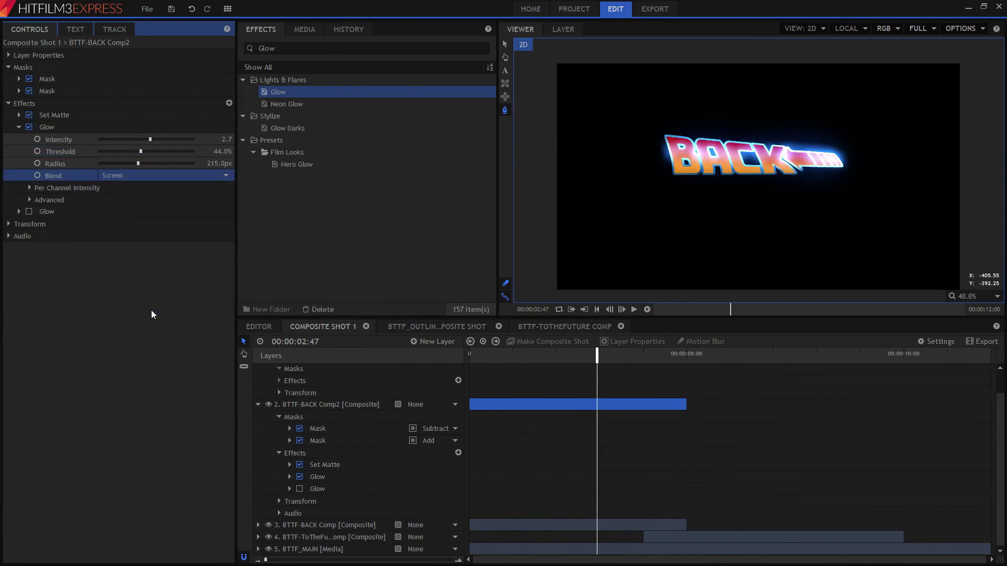
# Try the Softlight blend on the first Glow of BTTF-BACK Comp2 and return it to Screen
pyautogui.click(125, 175)
pyautogui.click(143, 323)
pyautogui.click(143, 177)
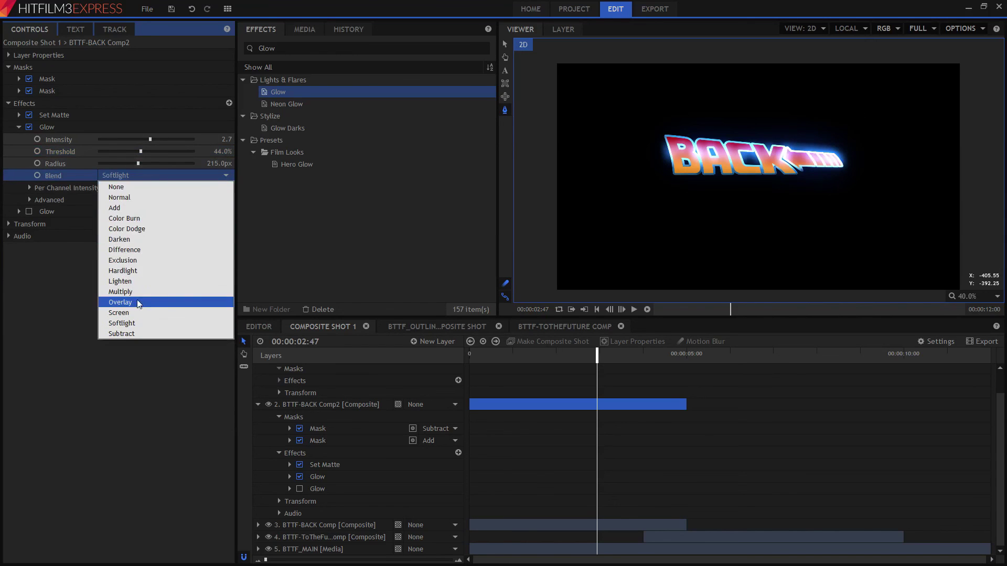
pyautogui.click(152, 313)
# Try a smaller radius and a much lower threshold on the first Glow, checking the light sweep at nearby frames
pyautogui.moveTo(594, 357)
pyautogui.mouseDown()
pyautogui.moveTo(622, 357)
pyautogui.moveTo(601, 356)
pyautogui.mouseUp()
pyautogui.moveTo(138, 163)
pyautogui.mouseDown()
pyautogui.moveTo(168, 164)
pyautogui.moveTo(120, 164)
pyautogui.mouseUp()
pyautogui.moveTo(601, 356); pyautogui.dragTo(593, 357)
pyautogui.moveTo(140, 152); pyautogui.dragTo(99, 152)
pyautogui.moveTo(593, 357)
pyautogui.mouseDown()
pyautogui.moveTo(678, 356)
pyautogui.moveTo(608, 357)
pyautogui.mouseUp()
# Re-enable the second Glow, set the first Glow to intensity 3.2, threshold 23% and radius 209.9 px, and play the animation from the start
pyautogui.scroll(1, 341, 472)
pyautogui.click(325, 476)
pyautogui.click(299, 514)
pyautogui.scroll(-1, 341, 513)
pyautogui.moveTo(100, 151); pyautogui.dragTo(122, 151)
pyautogui.moveTo(123, 164); pyautogui.dragTo(137, 164)
pyautogui.moveTo(608, 356); pyautogui.dragTo(242, 353)
pyautogui.press('space')
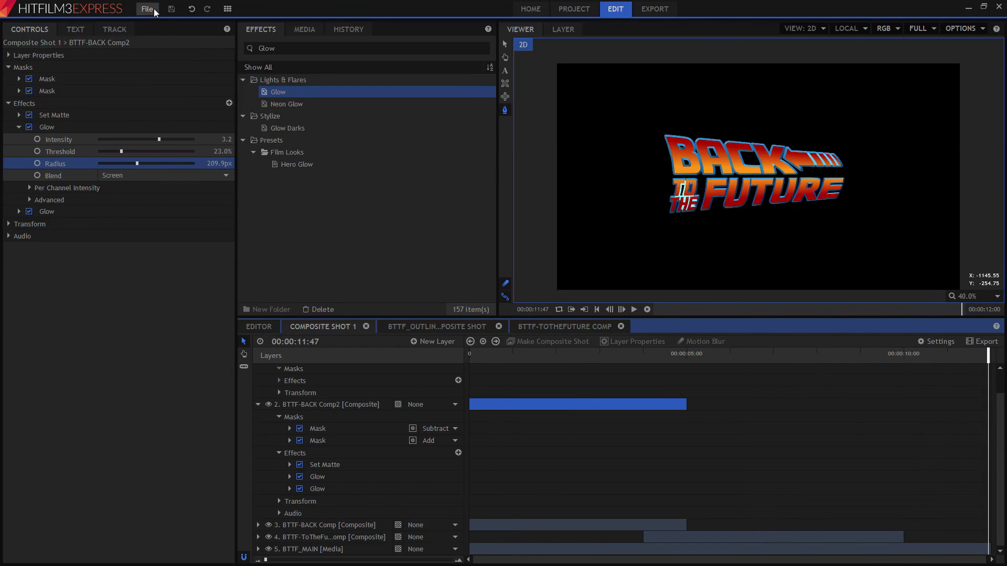
# Set up a PNG image sequence export with RGBA color depth and the file prefix BTTF2demo
pyautogui.click(651, 9)
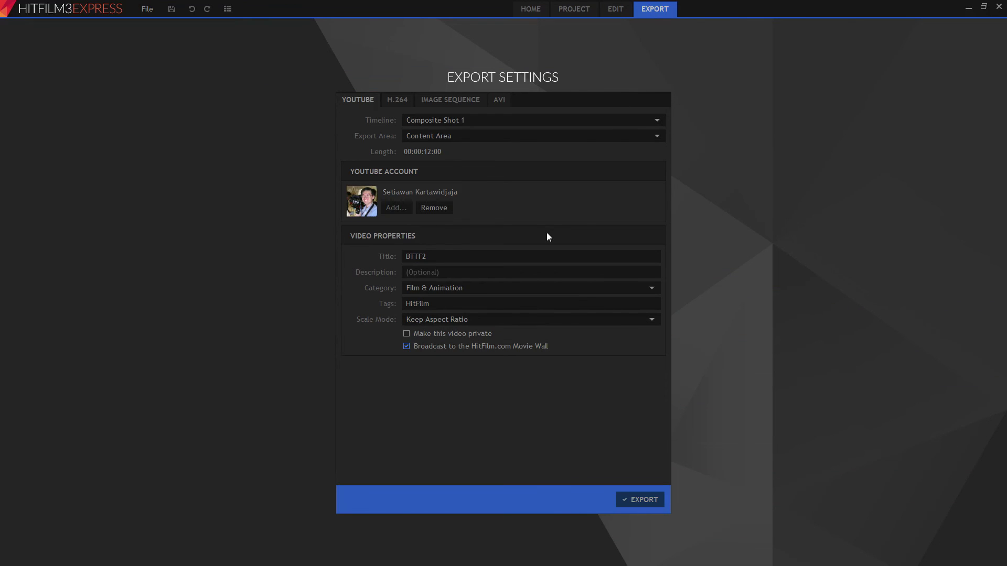
pyautogui.click(459, 100)
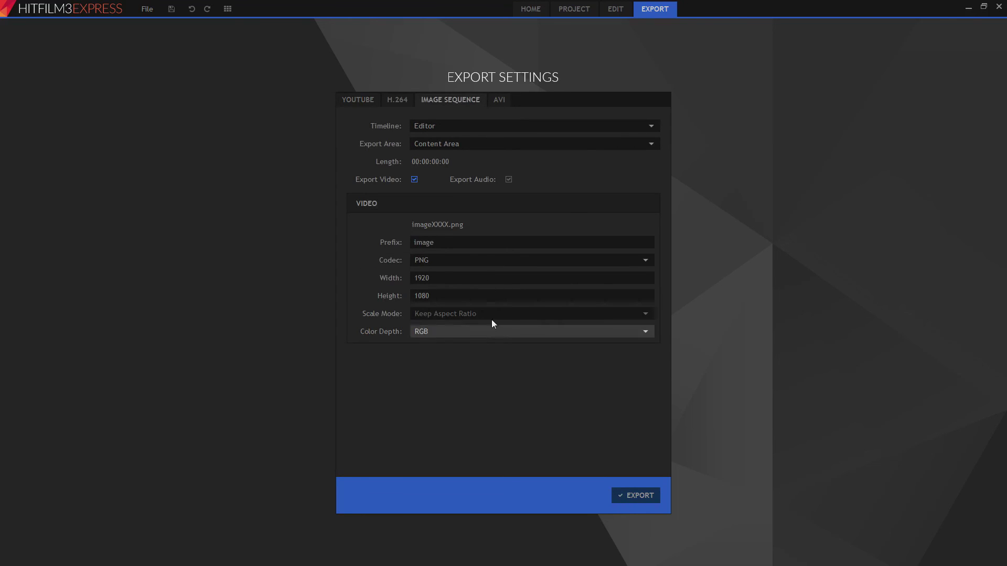
pyautogui.click(469, 332)
pyautogui.click(448, 355)
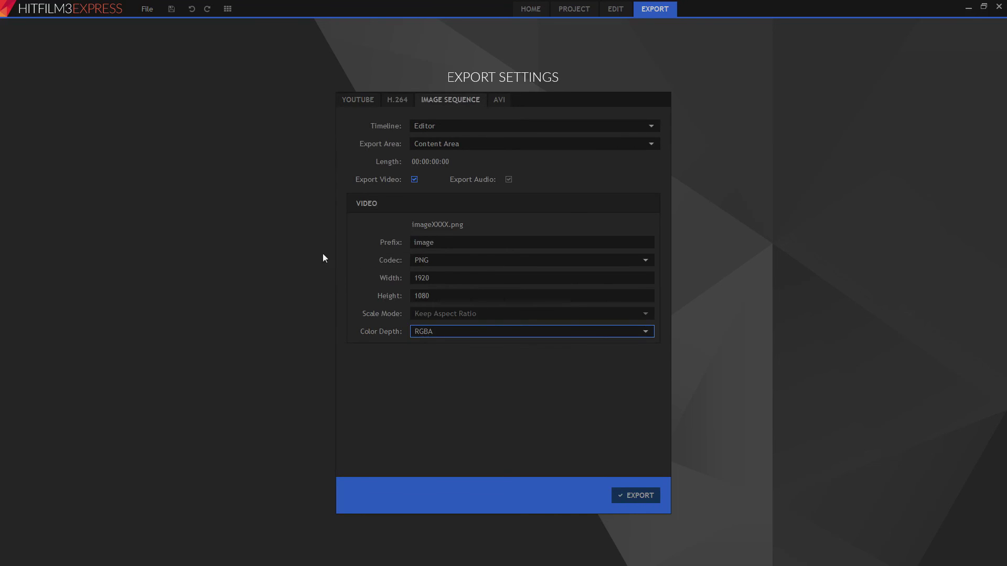
pyautogui.click(454, 241)
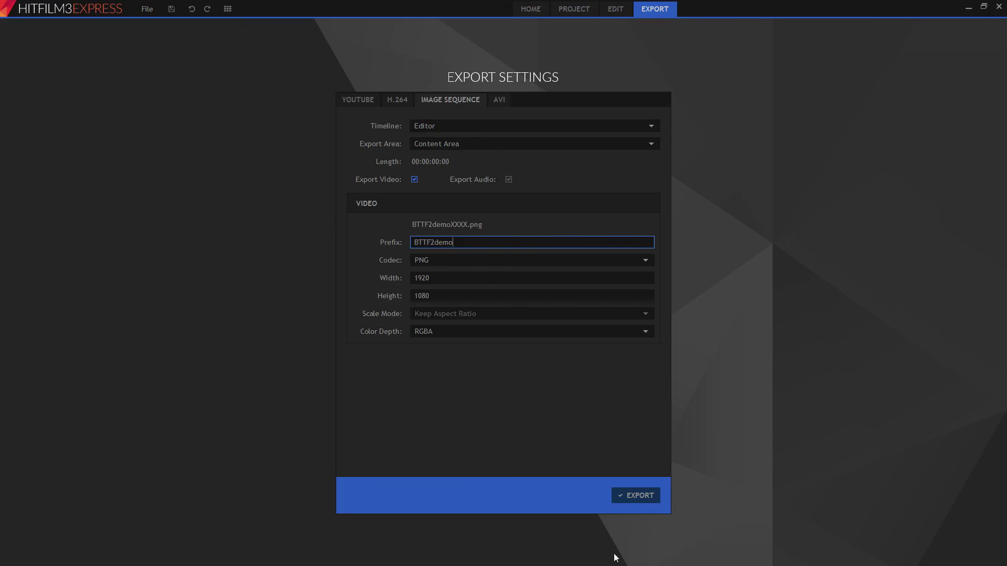
# Try to export the Editor timeline, dismiss the warning, and change the export timeline to Composite Shot 1
pyautogui.click(630, 501)
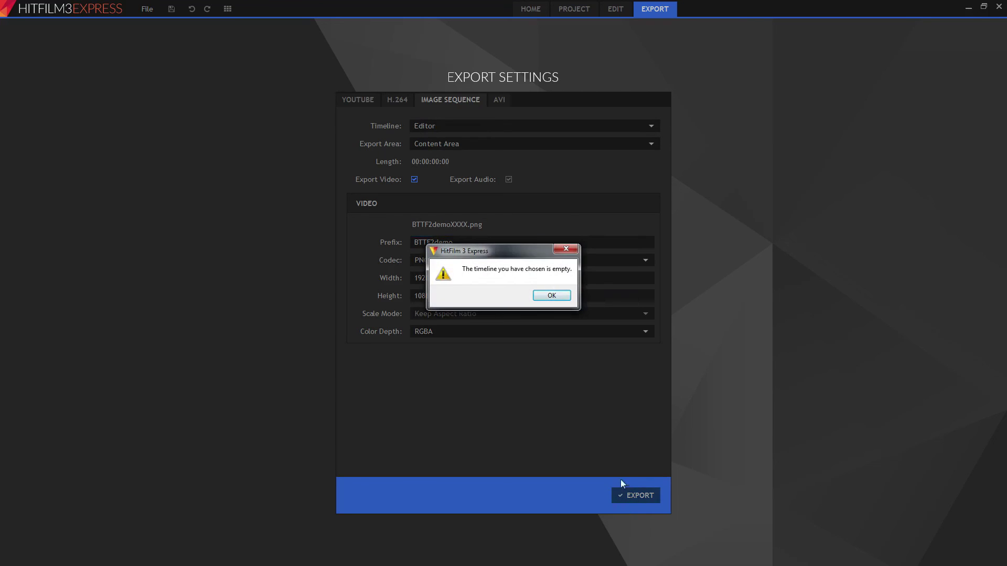
pyautogui.click(550, 296)
pyautogui.click(454, 127)
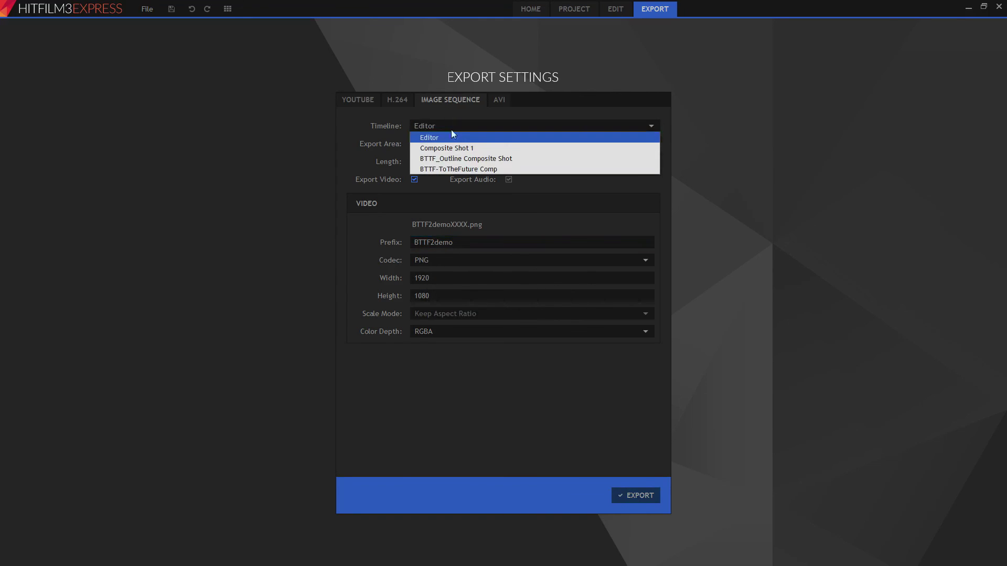
pyautogui.click(490, 147)
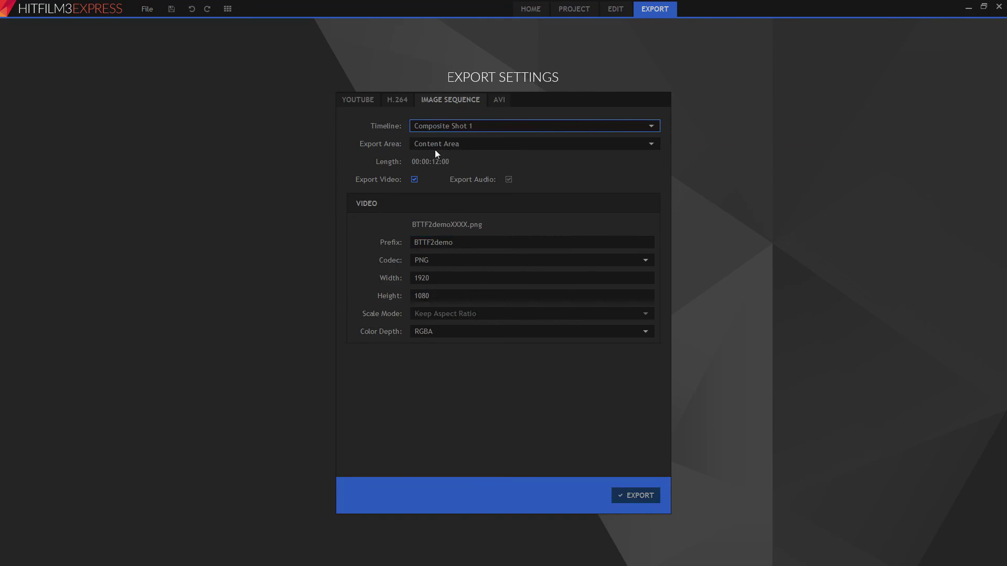
# Export the image sequence into a new folder named "PNG Seqs - Final2 HF3e" inside Back To The Future Title
pyautogui.click(637, 496)
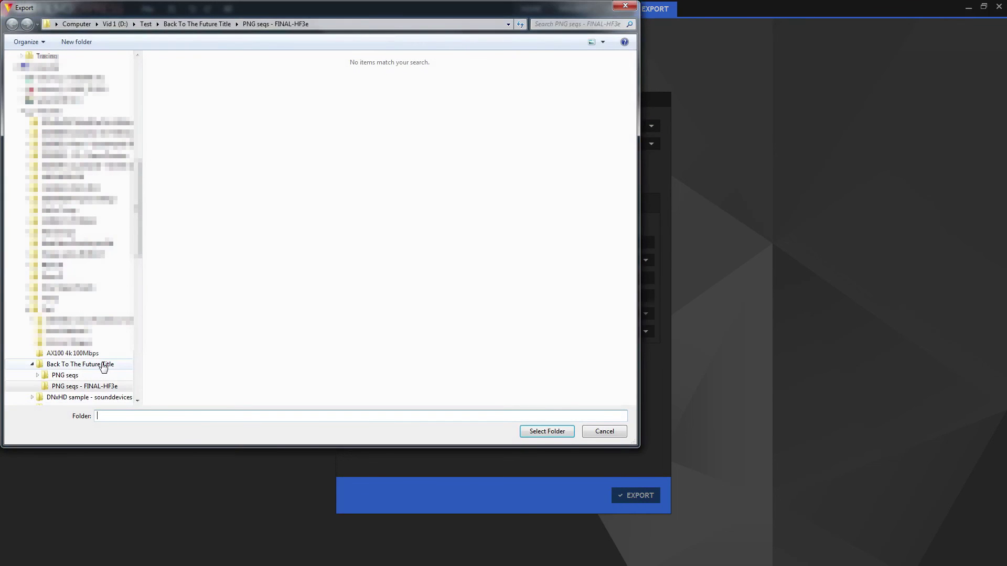
pyautogui.click(103, 365)
pyautogui.click(76, 41)
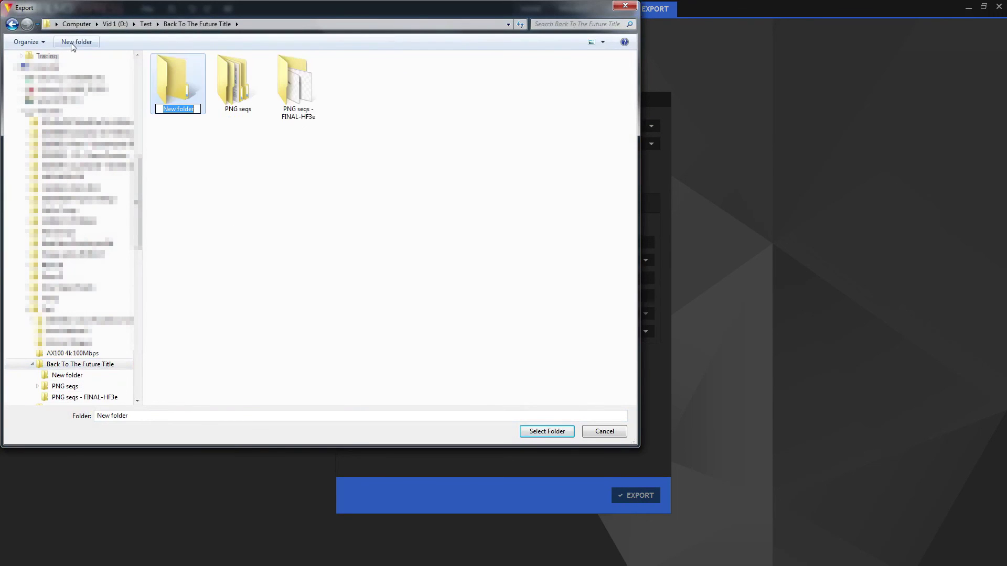
pyautogui.write('PNG')
pyautogui.write('Seqs - Final2 HF3e')
pyautogui.press('Return')
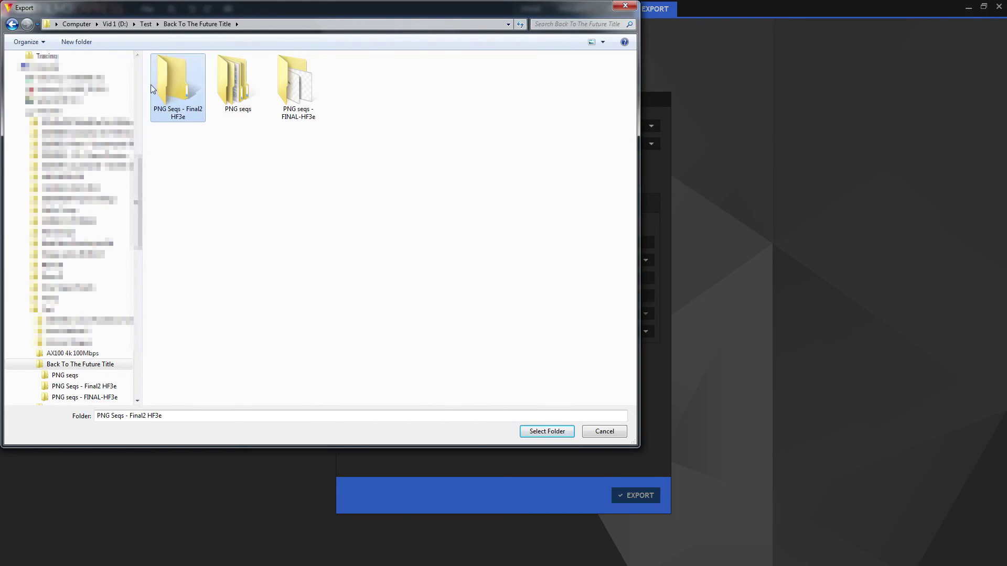
pyautogui.doubleClick(176, 102)
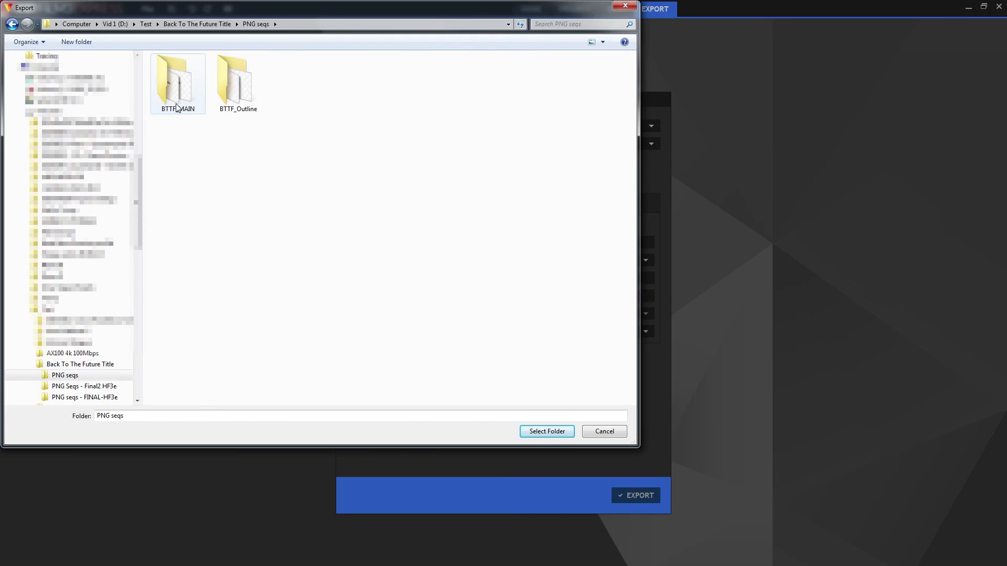
pyautogui.click(113, 388)
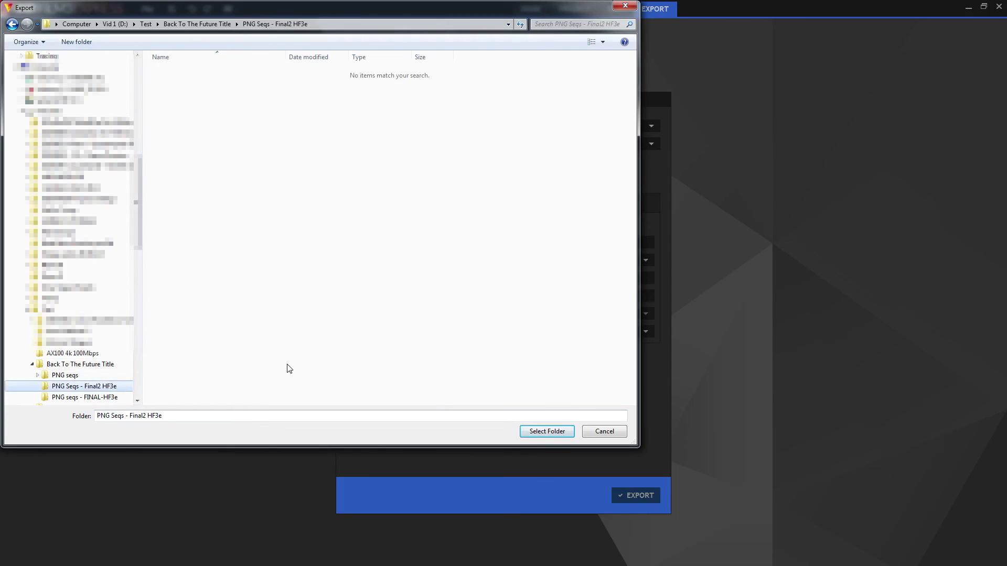
pyautogui.click(562, 431)
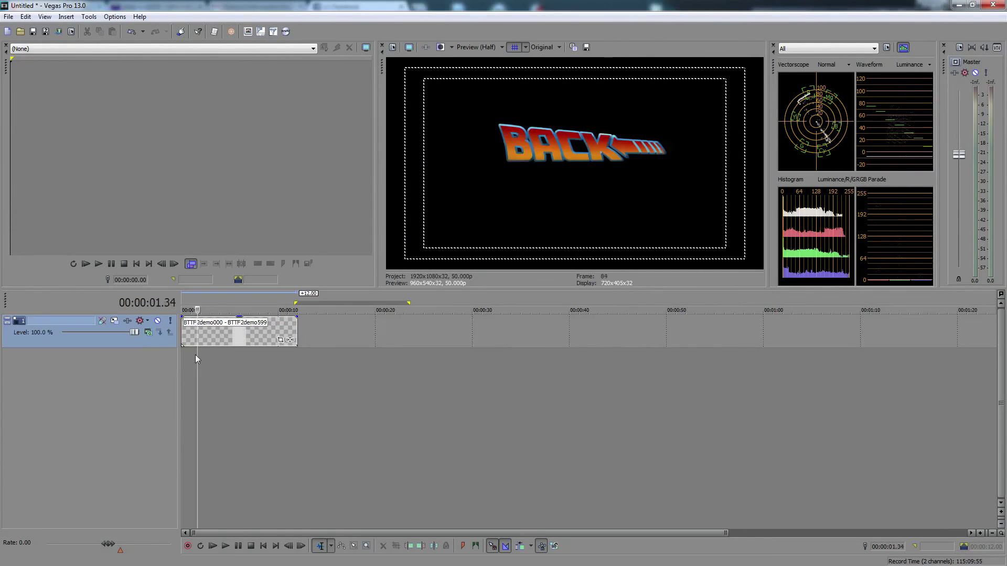
# Switch to Vegas Pro and open the Render As settings for the BTTF2demo sequence over its Black 16 solid background
pyautogui.scroll(5, 195, 354)
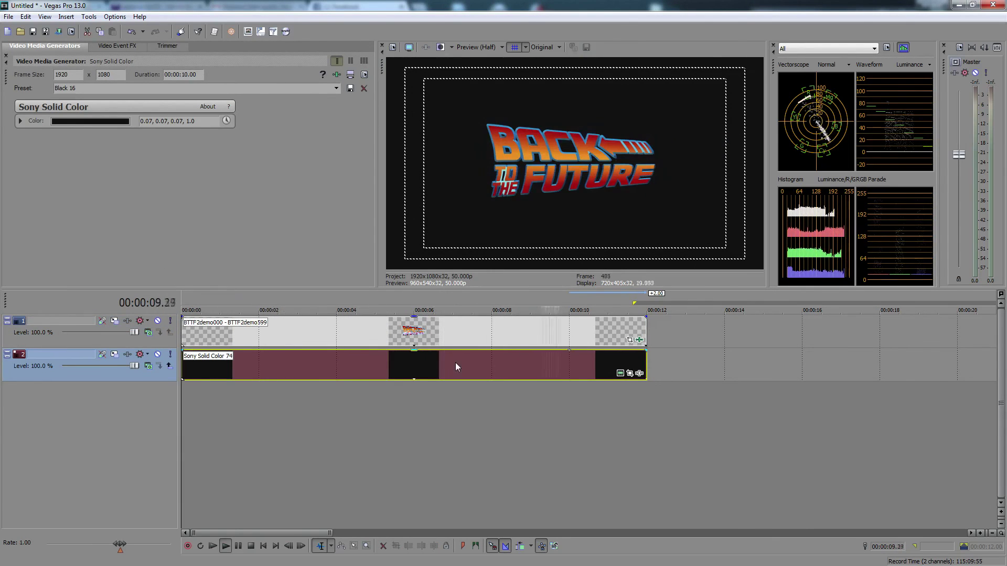
pyautogui.click(58, 31)
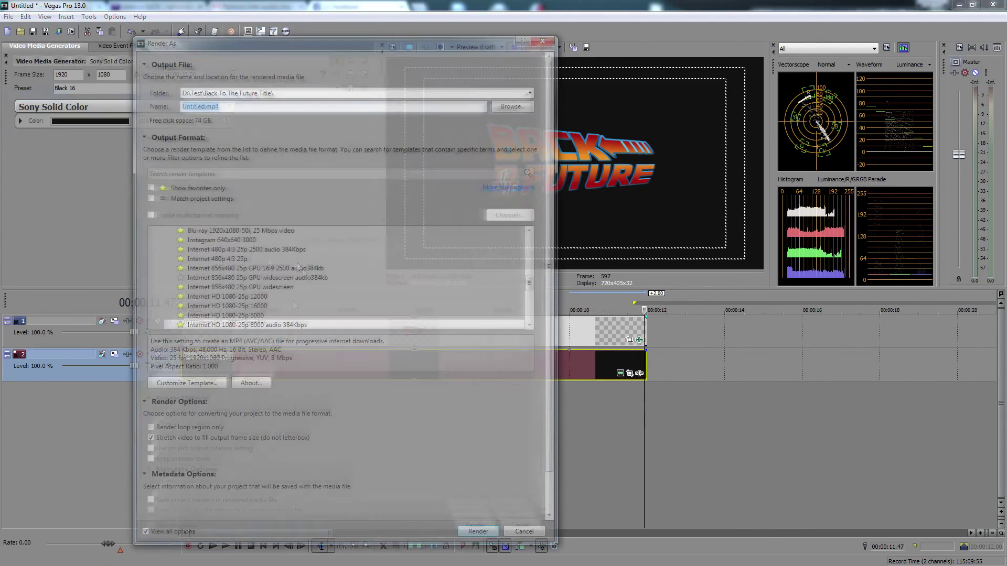